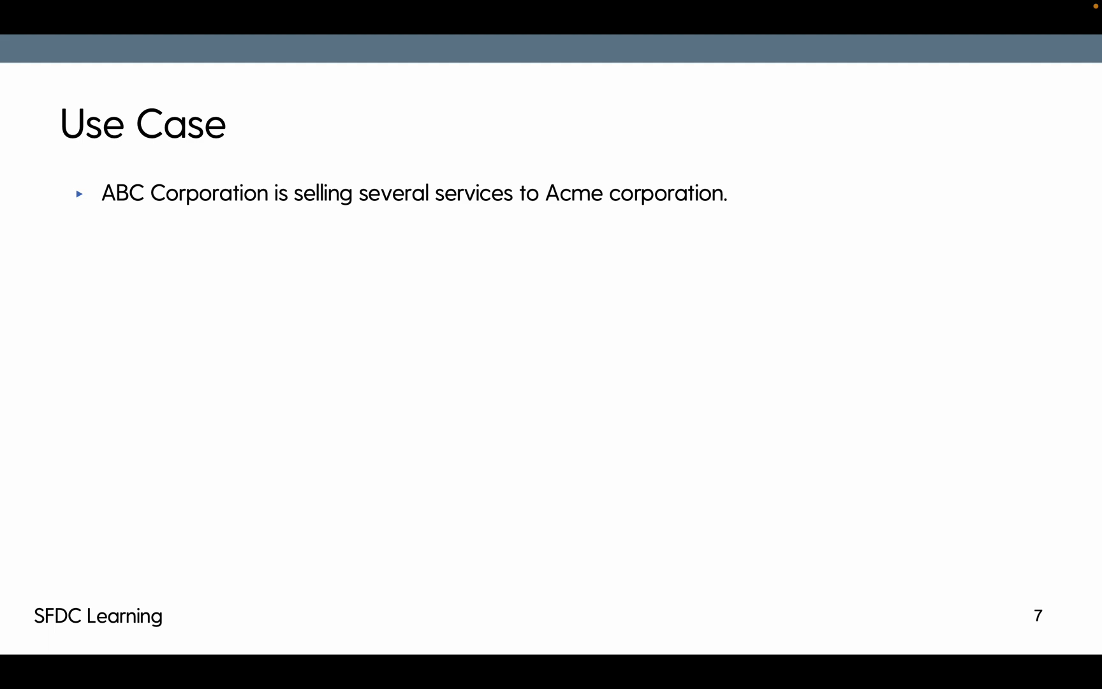
Step: Reveal the three-product billing table and the bullet about Acme paying monthly on slide 7
key("Right")
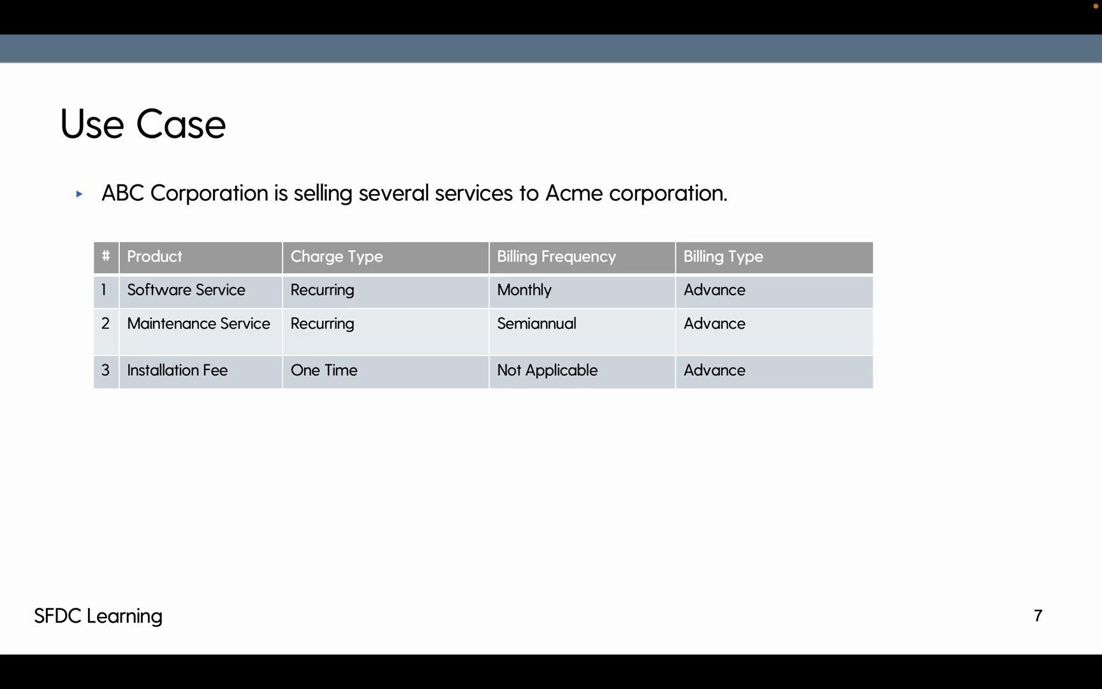
key("Right")
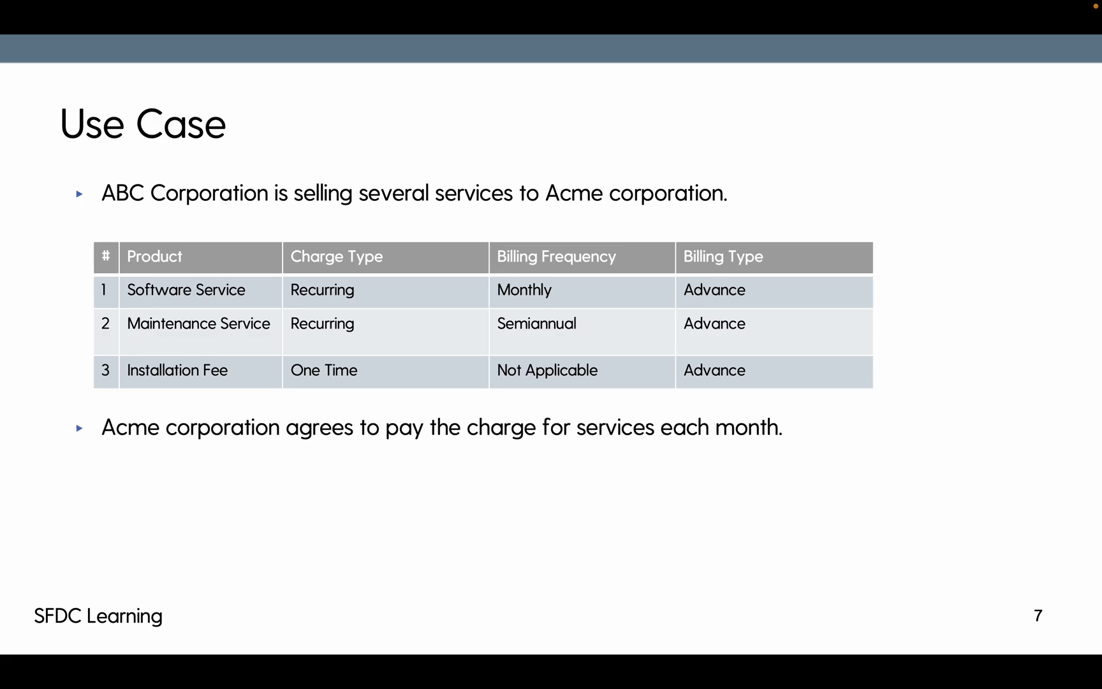
Step: Move to the review slide and check Software Services' Monthly frequency and Advance billing type
key("Right")
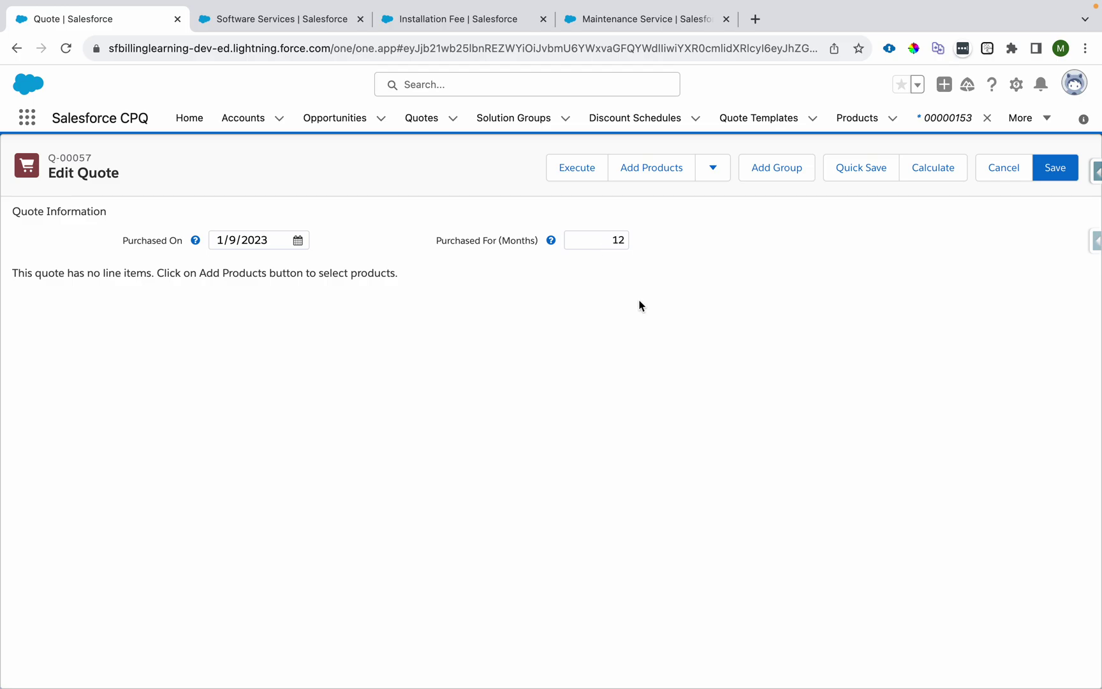
left_click(275, 23)
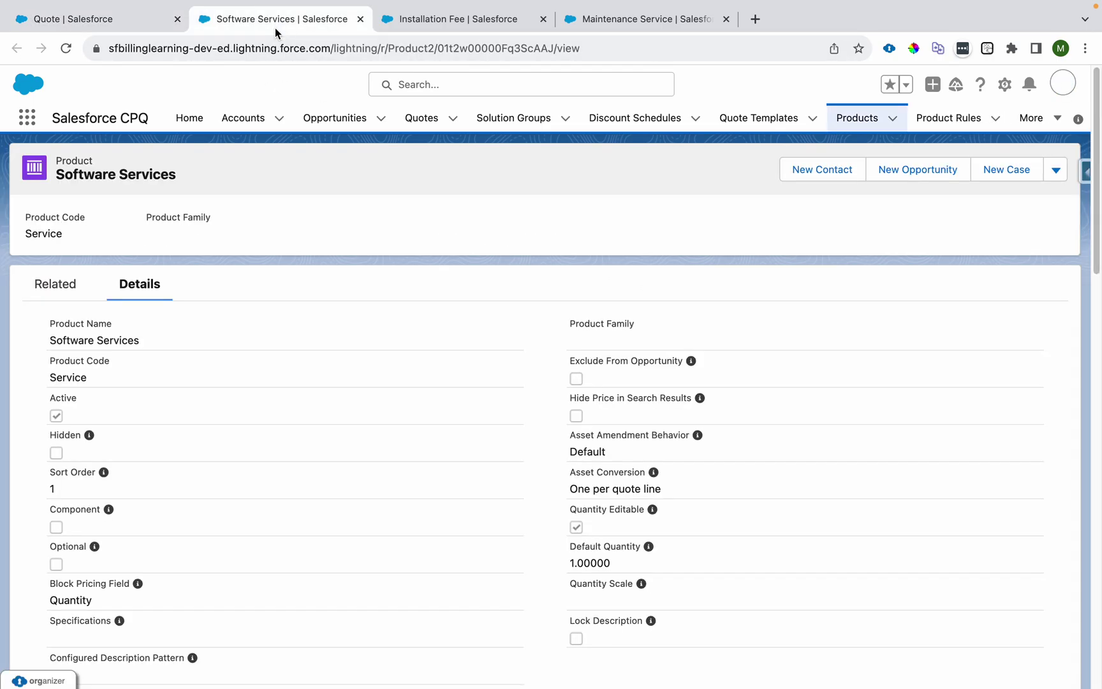
scroll(299, 330, "down", 15)
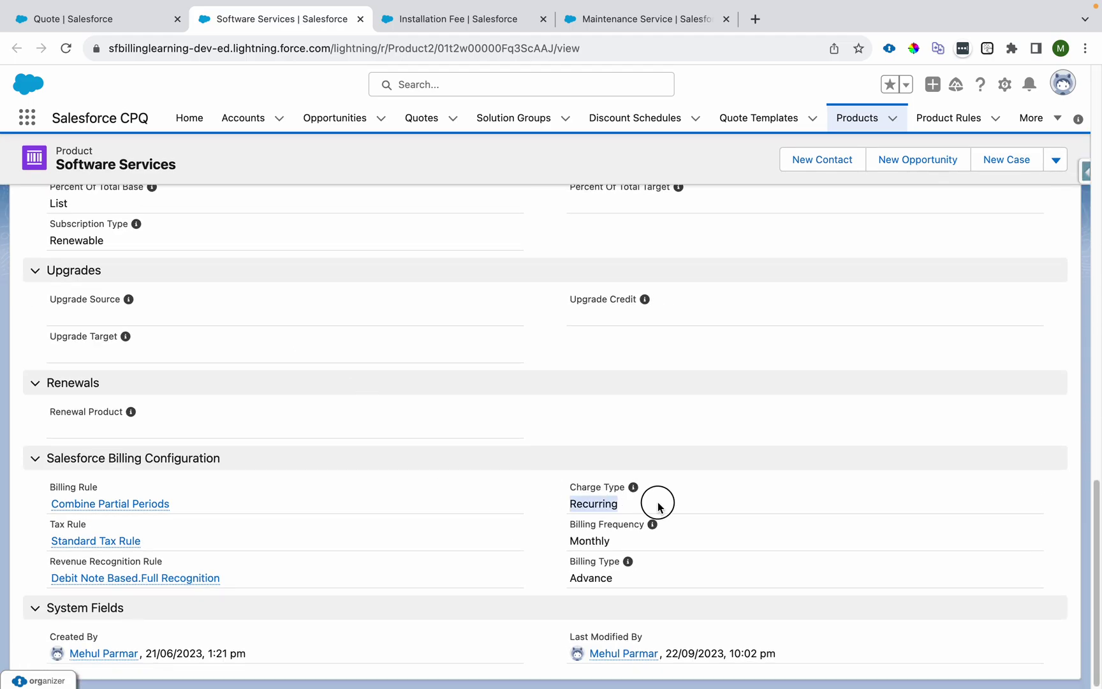
double_click(564, 547)
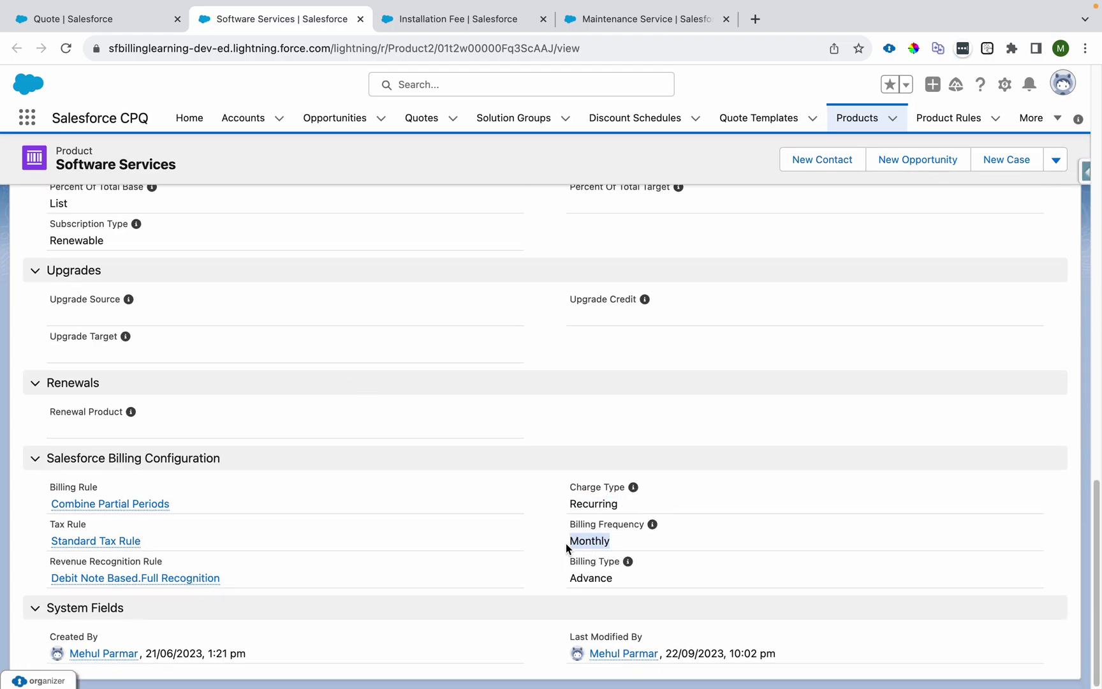
left_click_drag(615, 583, 564, 578)
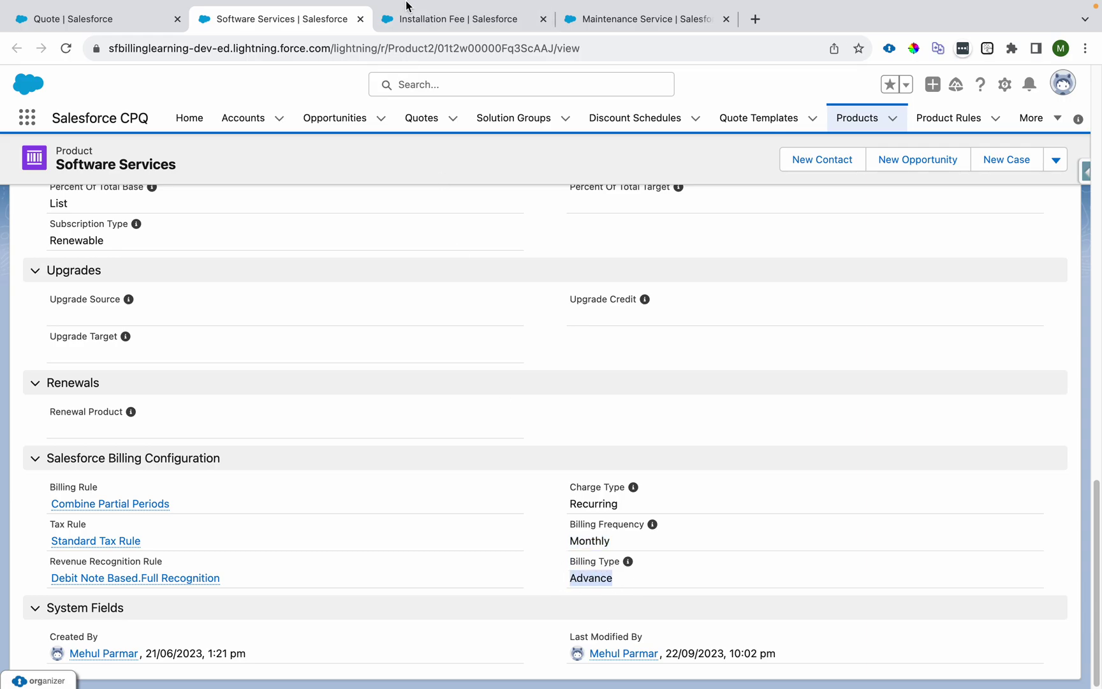
Step: Check the Installation Fee and Maintenance Service (Recurring) settings, then add products to quote Q-00057
left_click(415, 19)
scroll(494, 470, "down", 10)
scroll(494, 470, "down", 5)
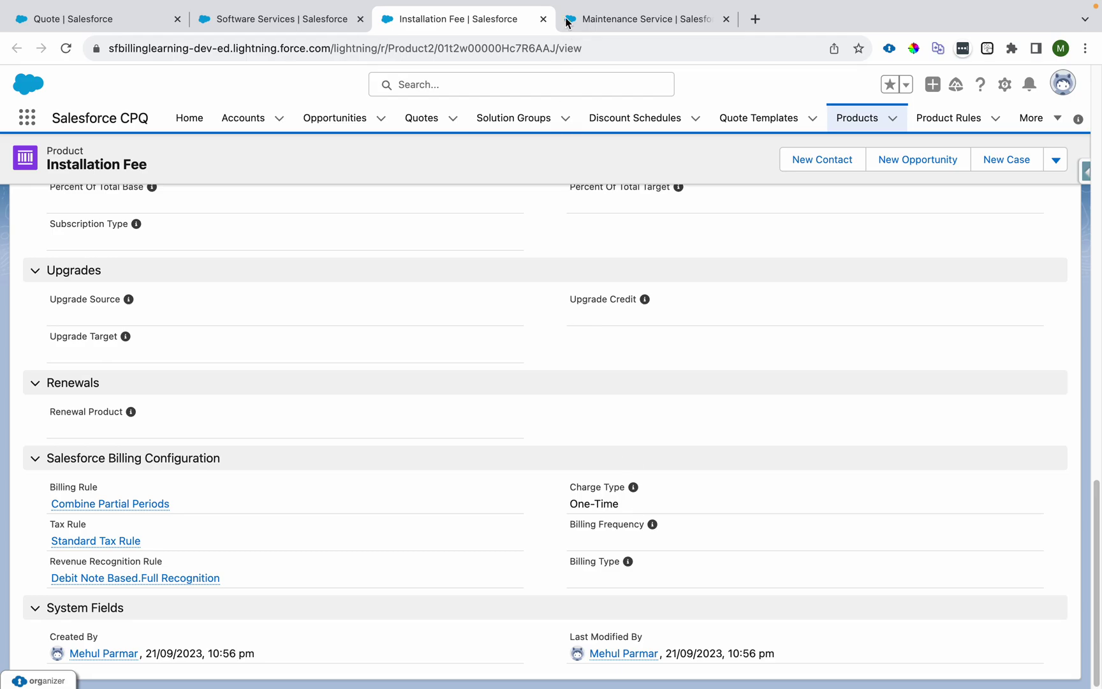
left_click(585, 16)
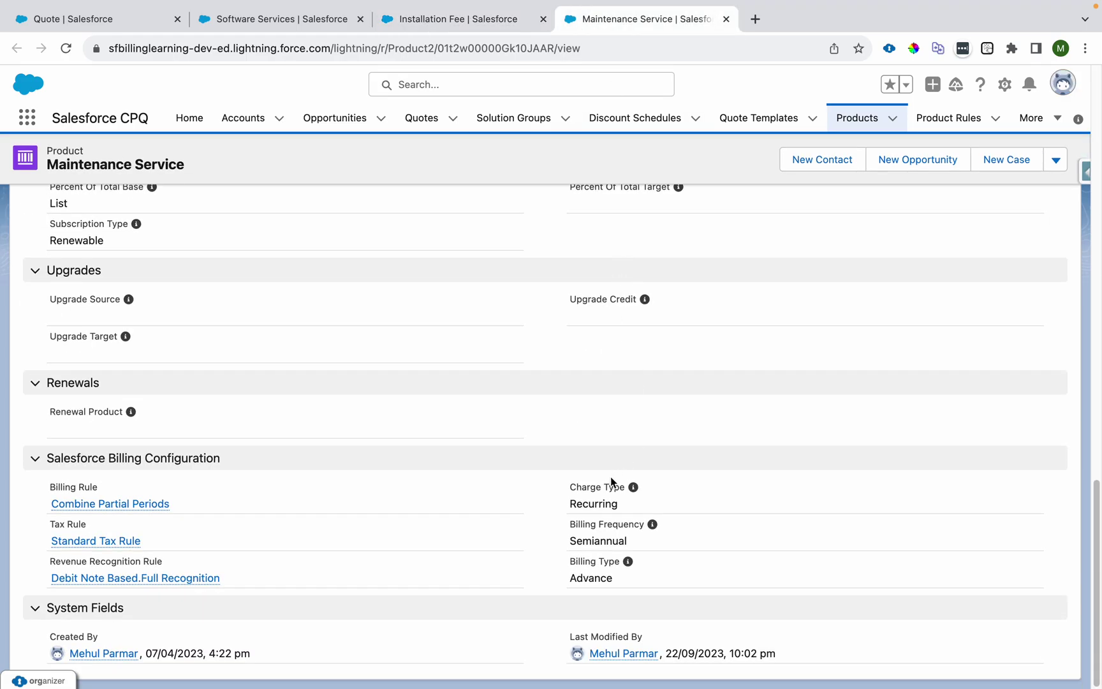
left_click_drag(575, 503, 561, 546)
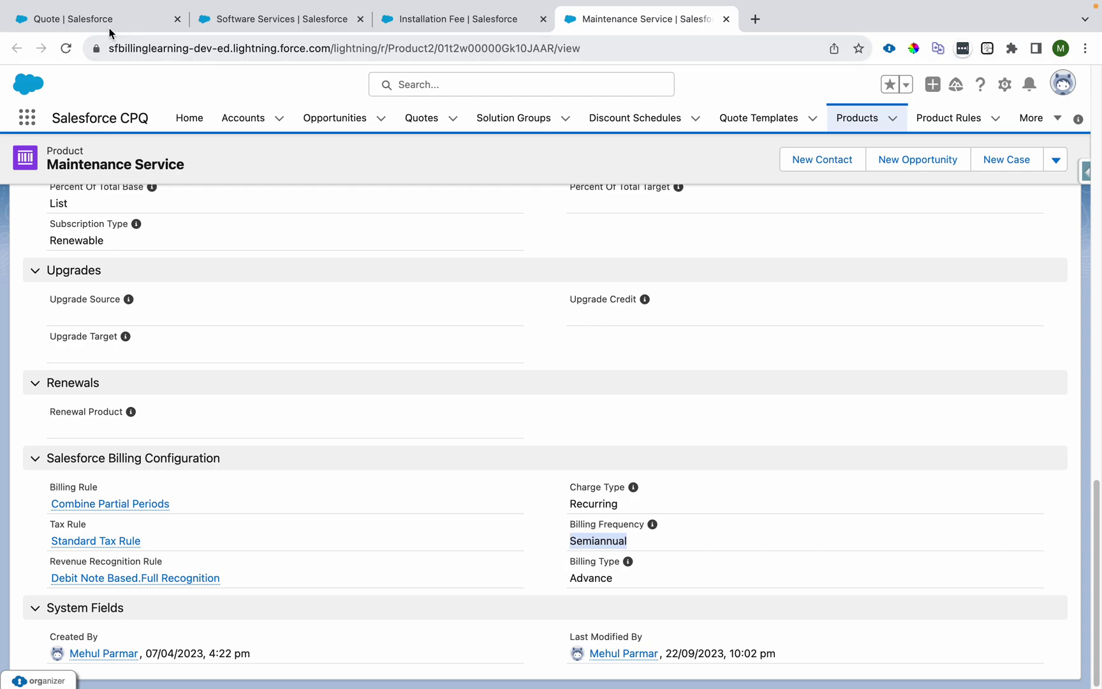
left_click(106, 20)
left_click(653, 180)
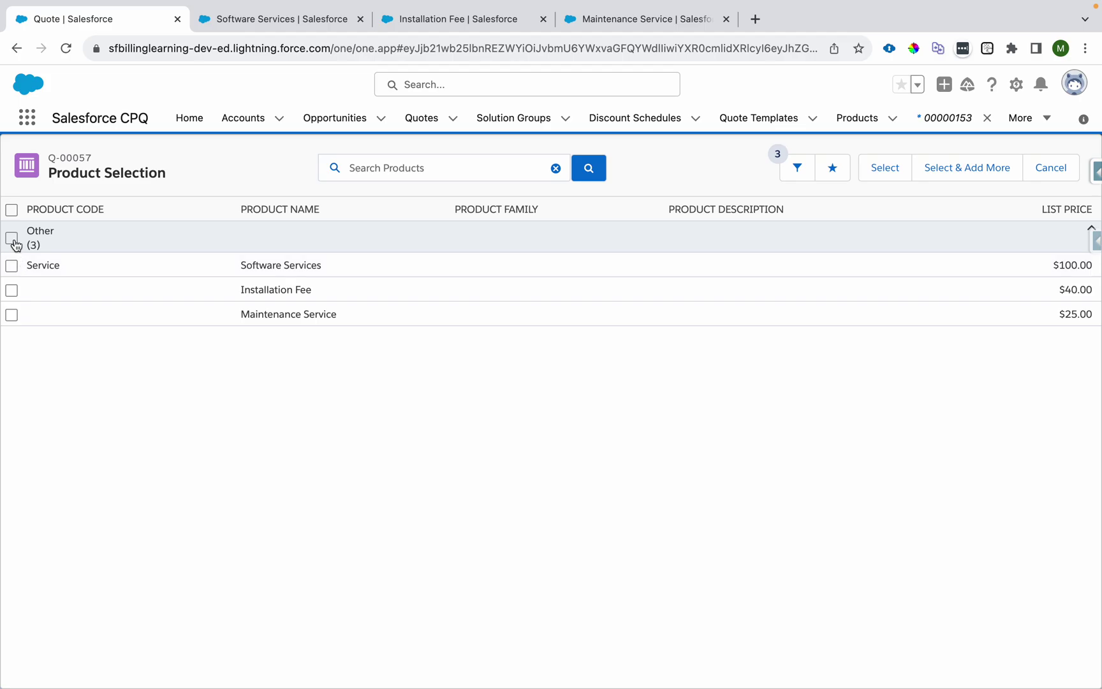
Step: Add Software Services, Installation Fee and Maintenance Service from the Other group to the quote
left_click(12, 238)
left_click(884, 168)
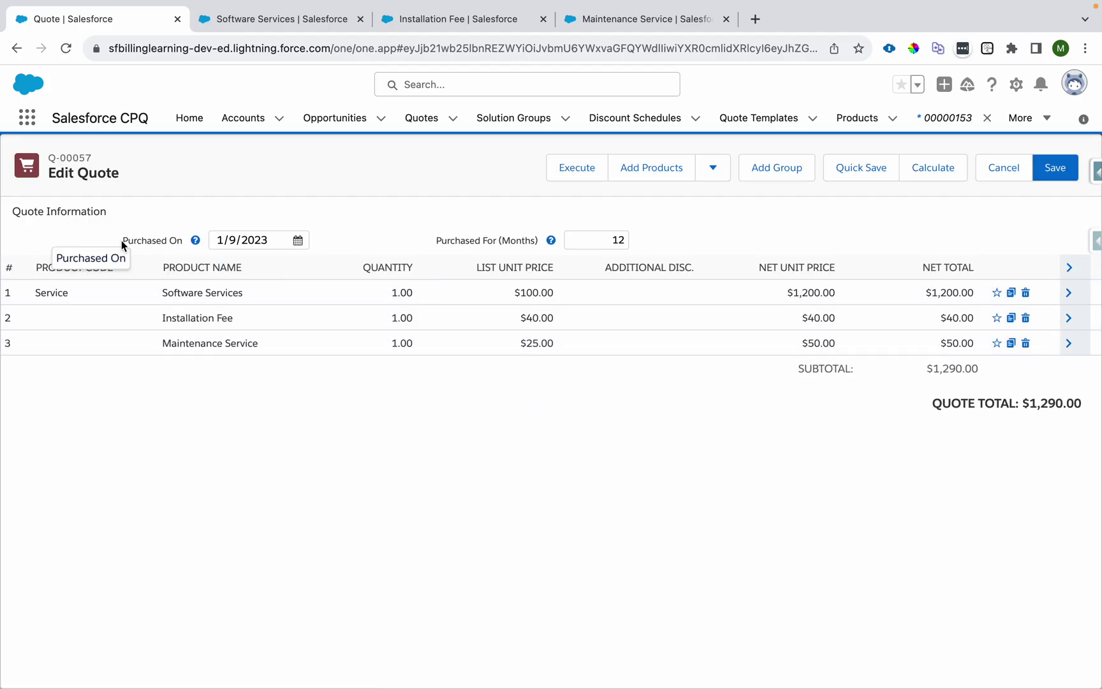
double_click(131, 240)
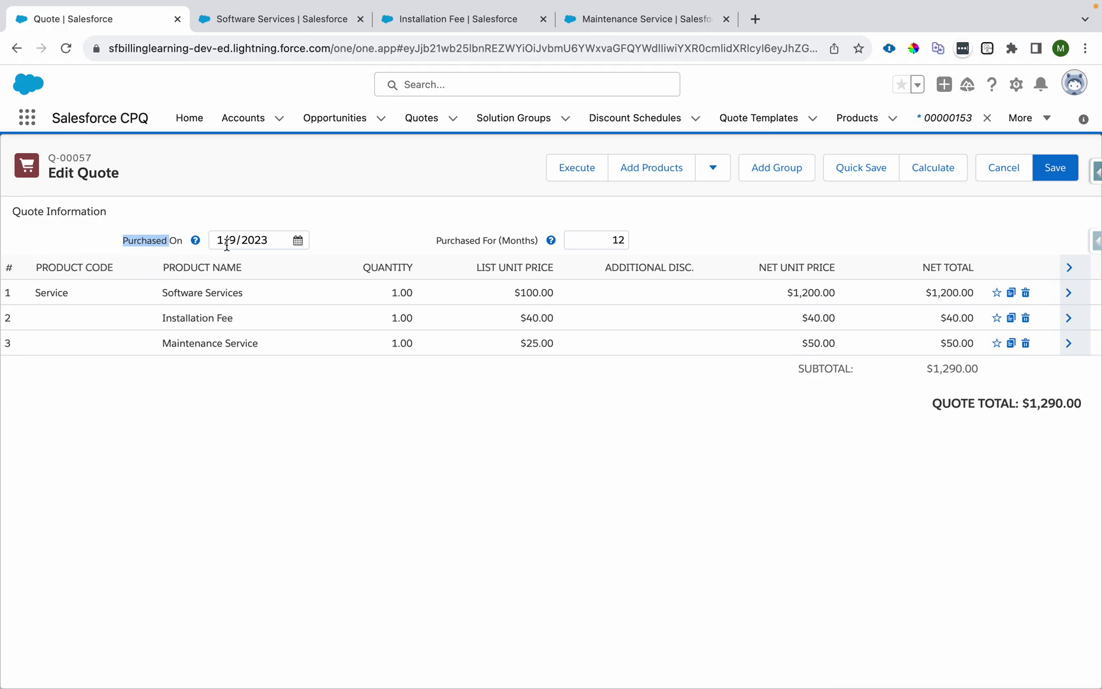
Step: Review the list and net unit prices of the three lines and save the quote
left_click(530, 292)
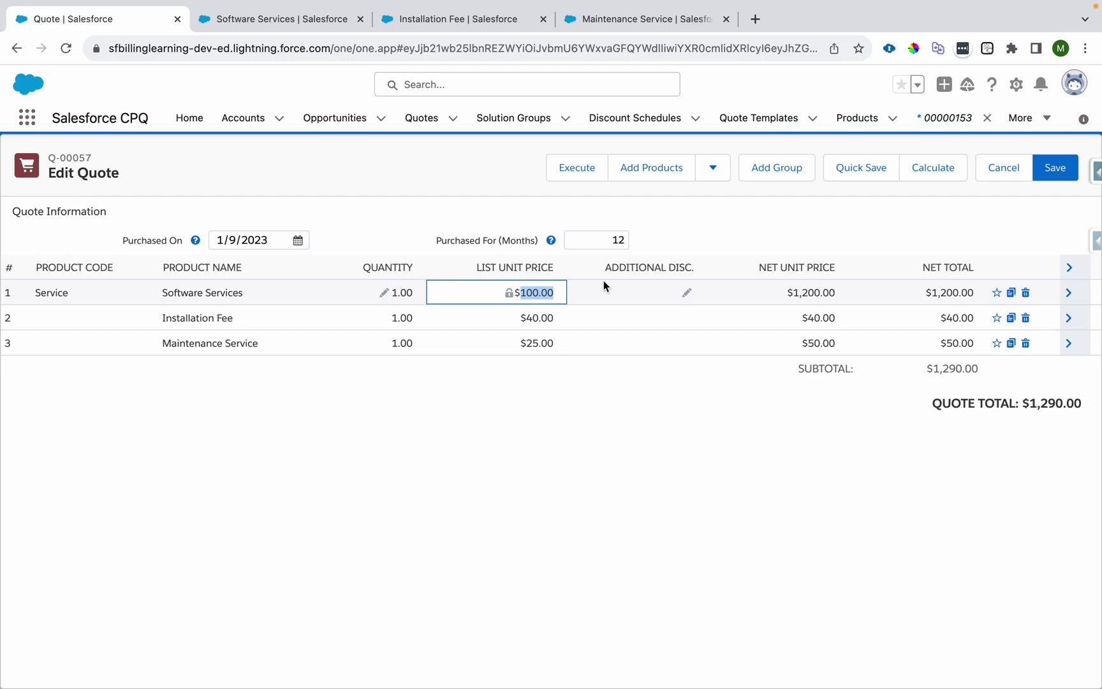
left_click(812, 292)
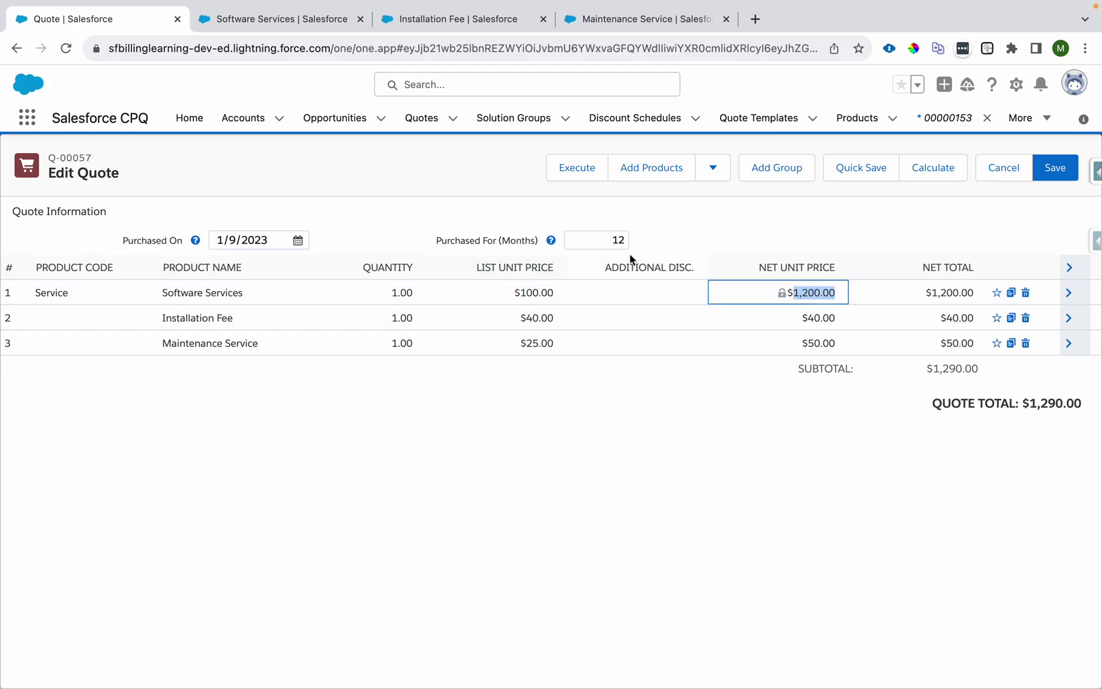
left_click(536, 317)
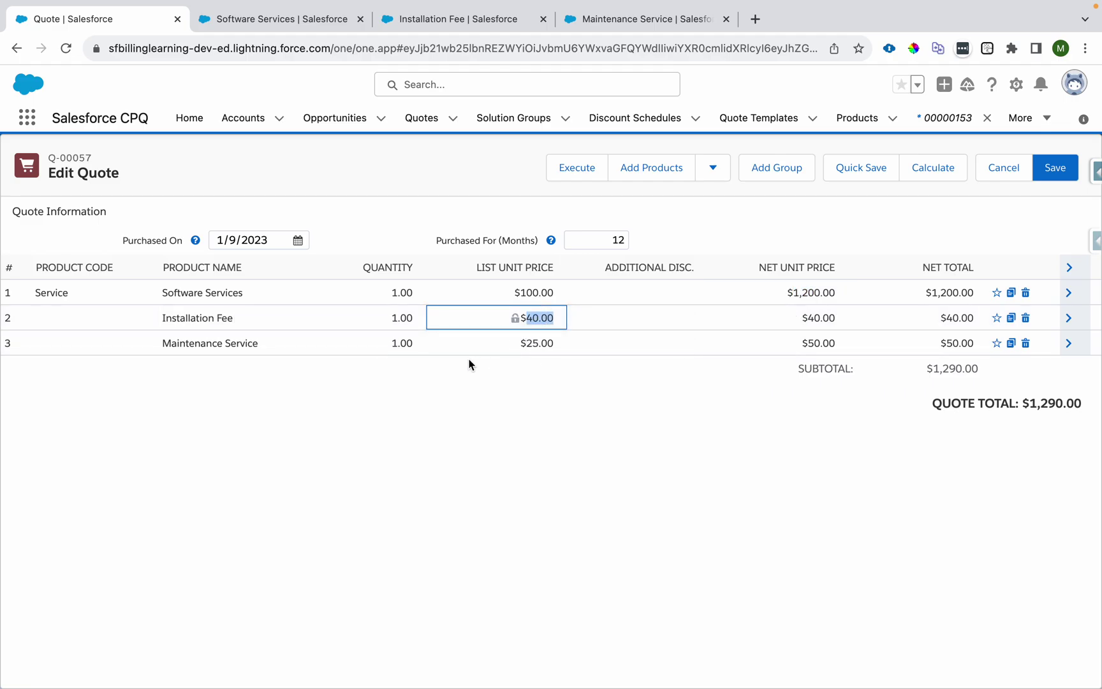
left_click(535, 343)
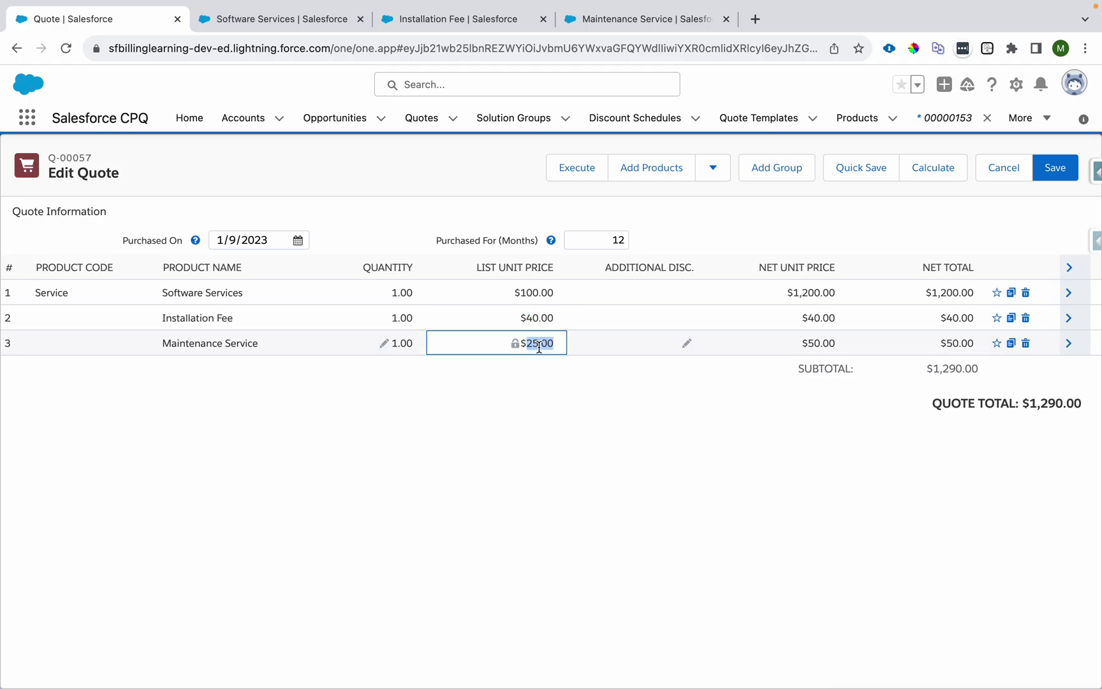
left_click(829, 341)
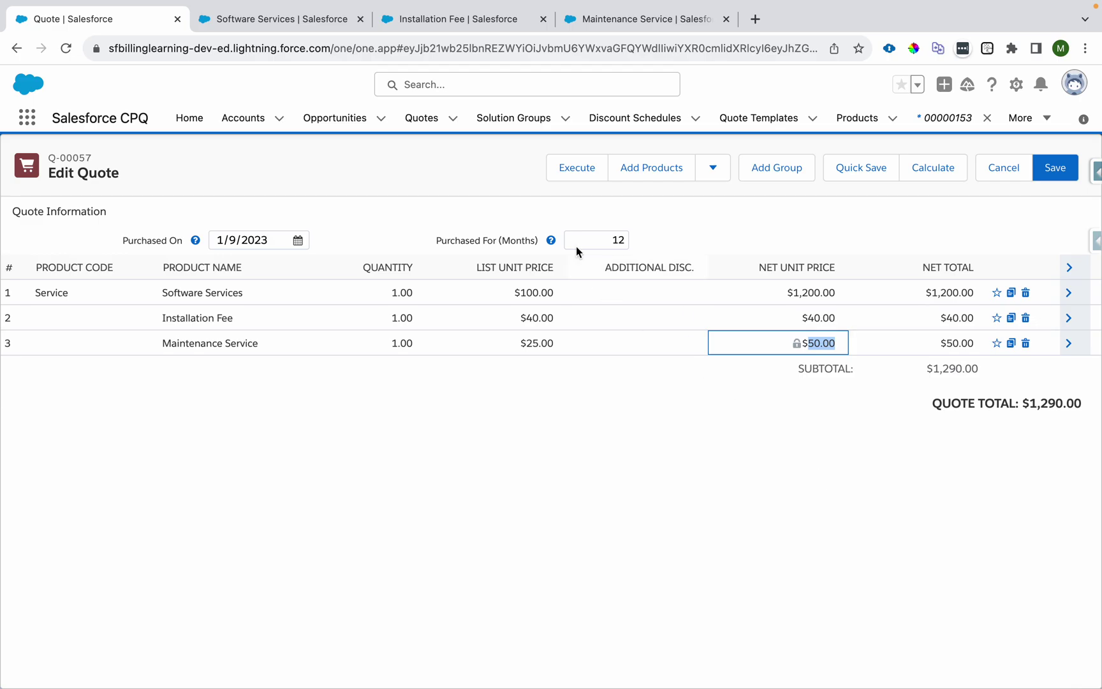
left_click(1055, 167)
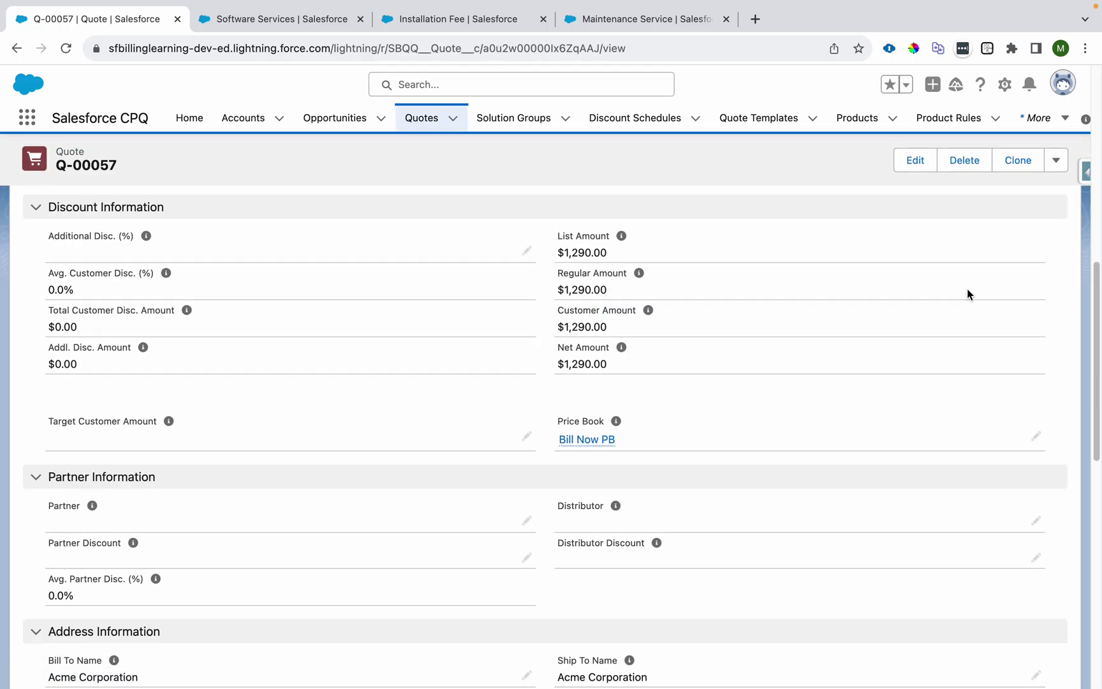
Step: Mark quote Q-00057 as Ordered and save it
scroll(987, 328, "up", 4)
left_click(1036, 194)
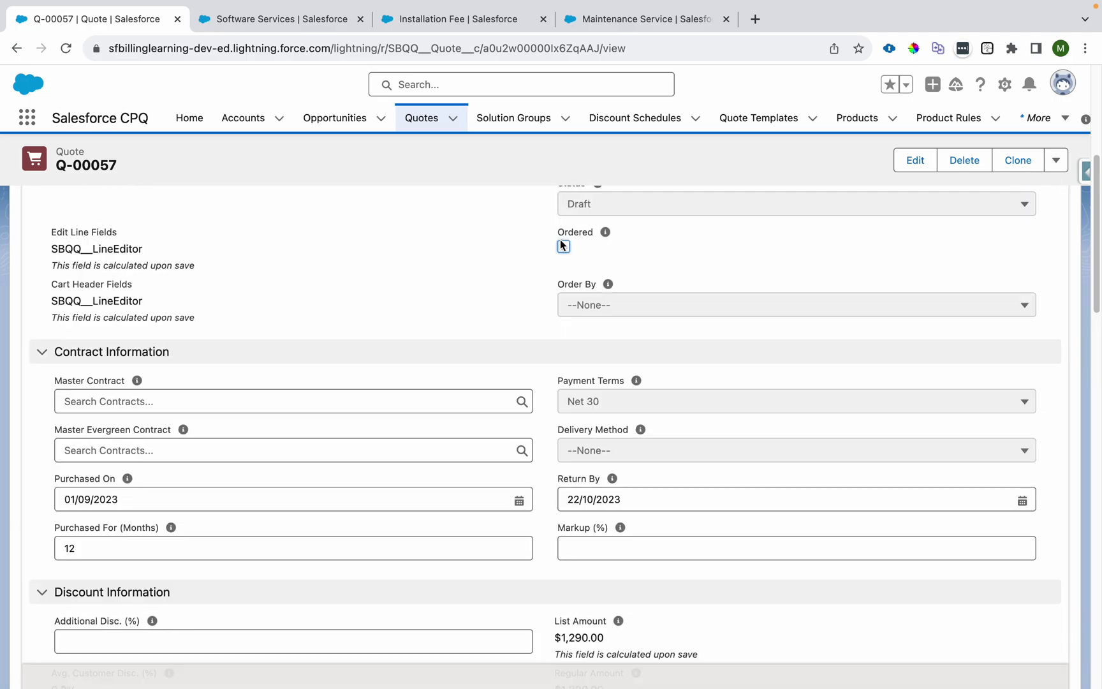
left_click(564, 247)
left_click(576, 664)
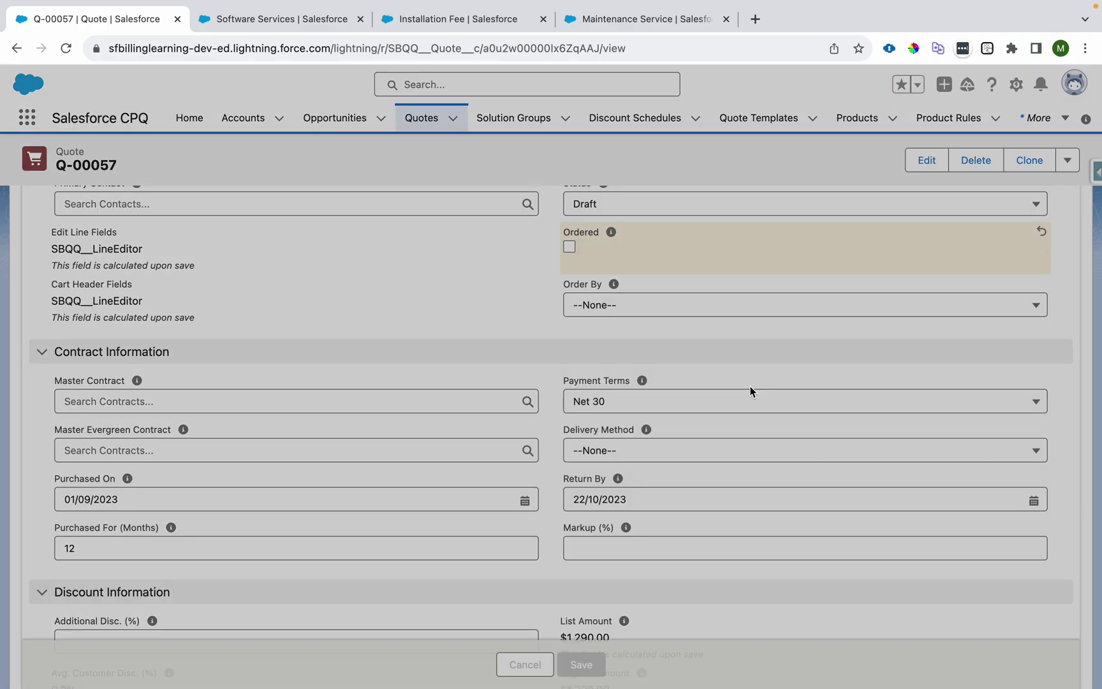
scroll(1034, 317, "up", 3)
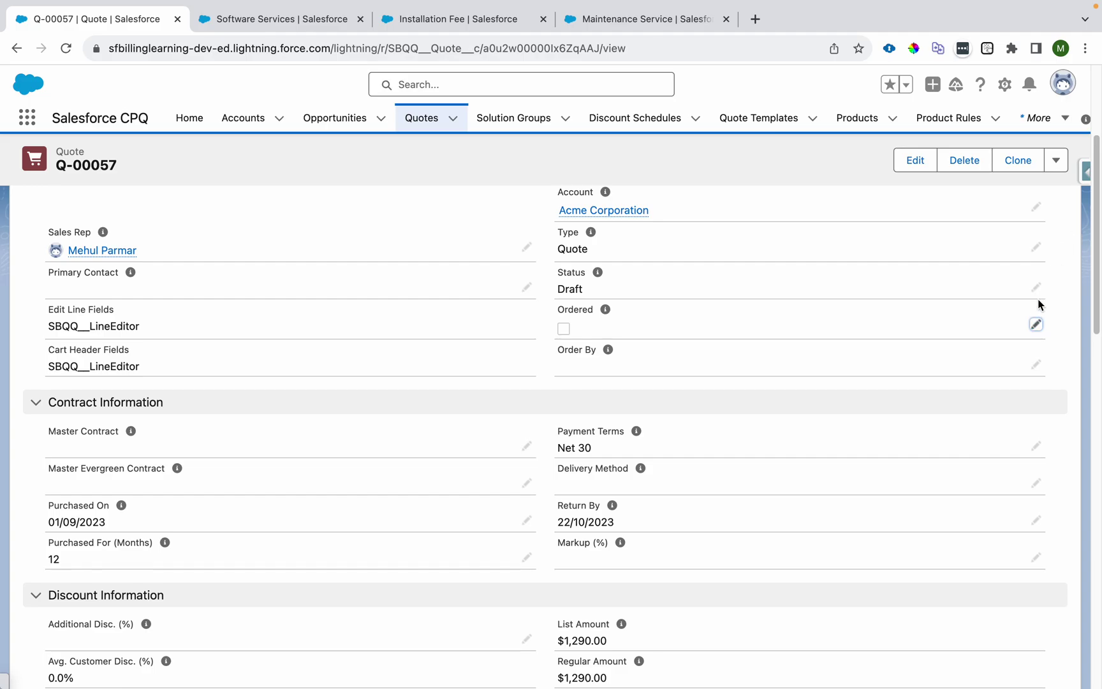
left_click(1036, 324)
left_click(563, 327)
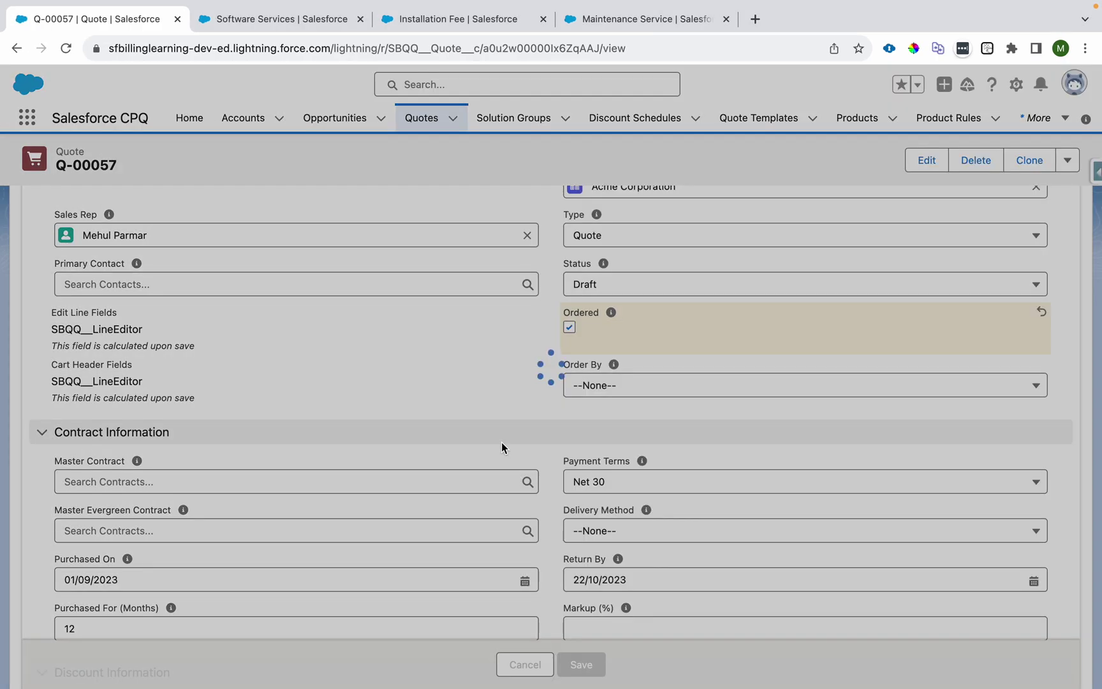
Step: Show the quote's related Orders list with draft order 00000154 for $1,290.00
scroll(406, 436, "up", 5)
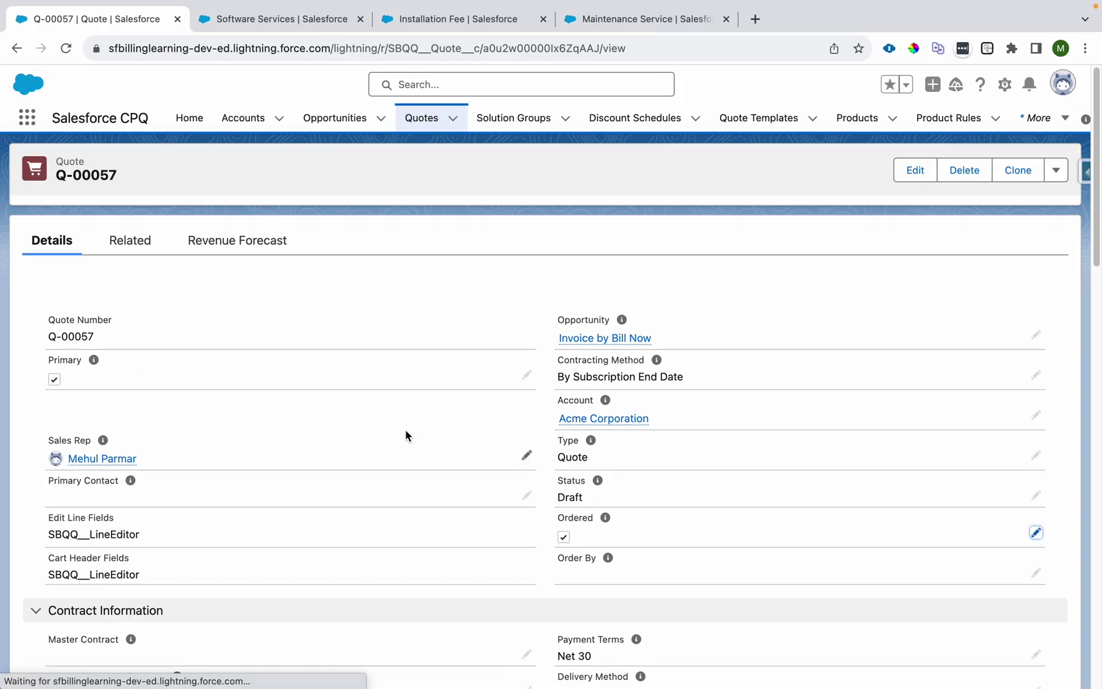
left_click(115, 240)
scroll(129, 498, "down", 3)
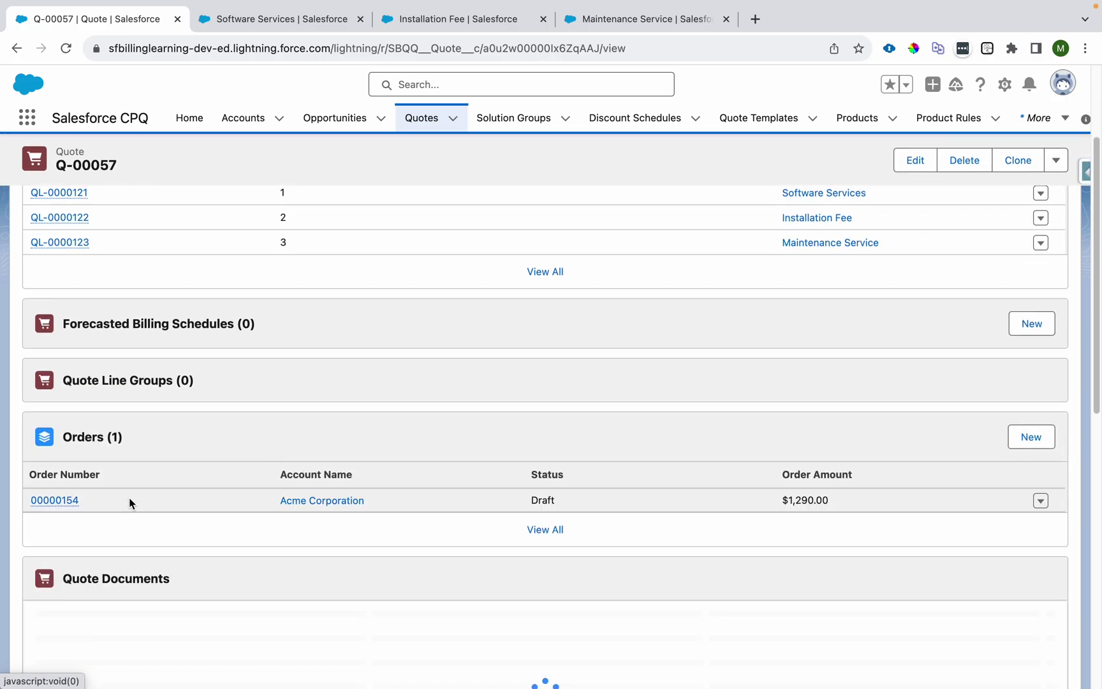
Step: Open order 00000154's full Order Products list and check each Next Billing Date of 01/09/2023
left_click(64, 486)
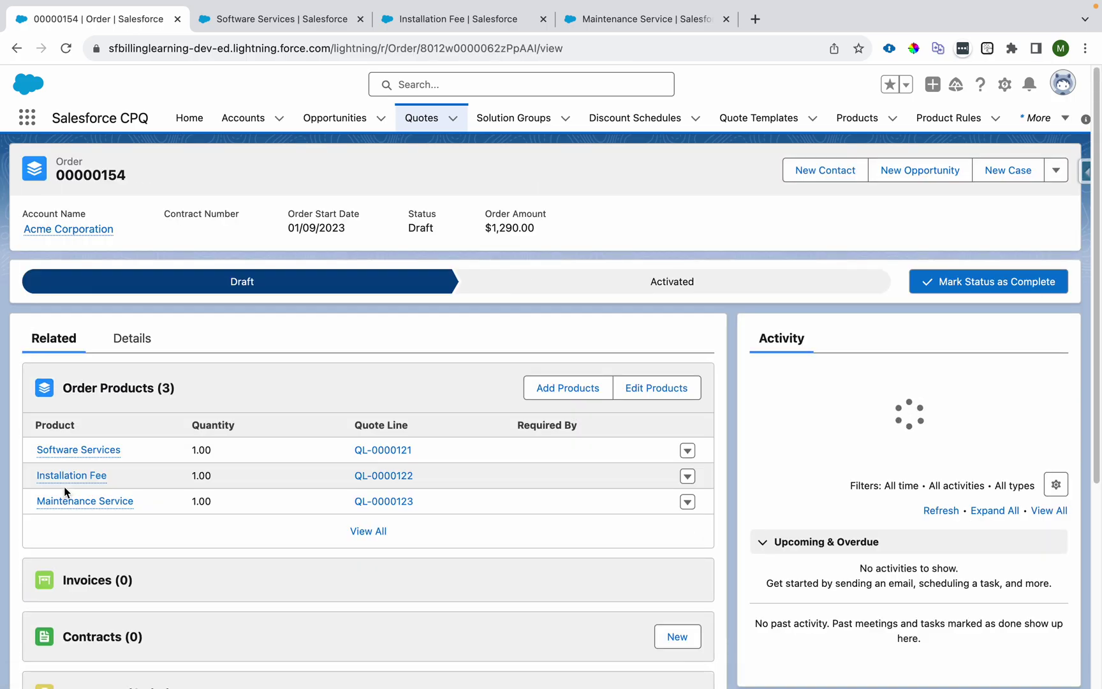
left_click(136, 339)
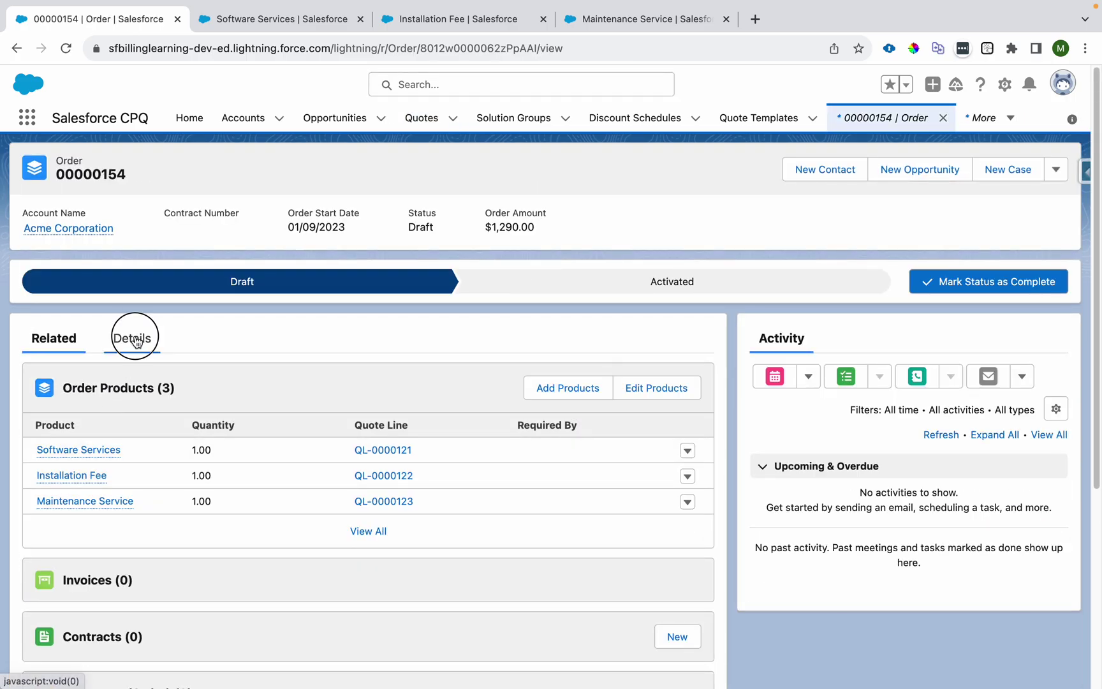
left_click(64, 339)
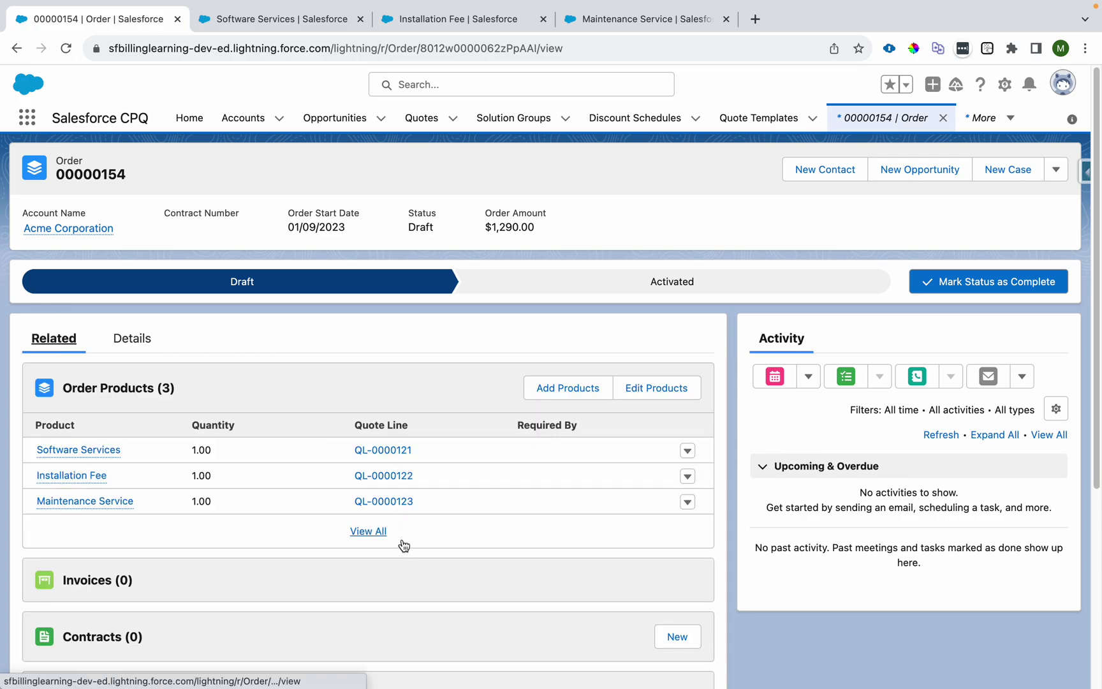
left_click(378, 533)
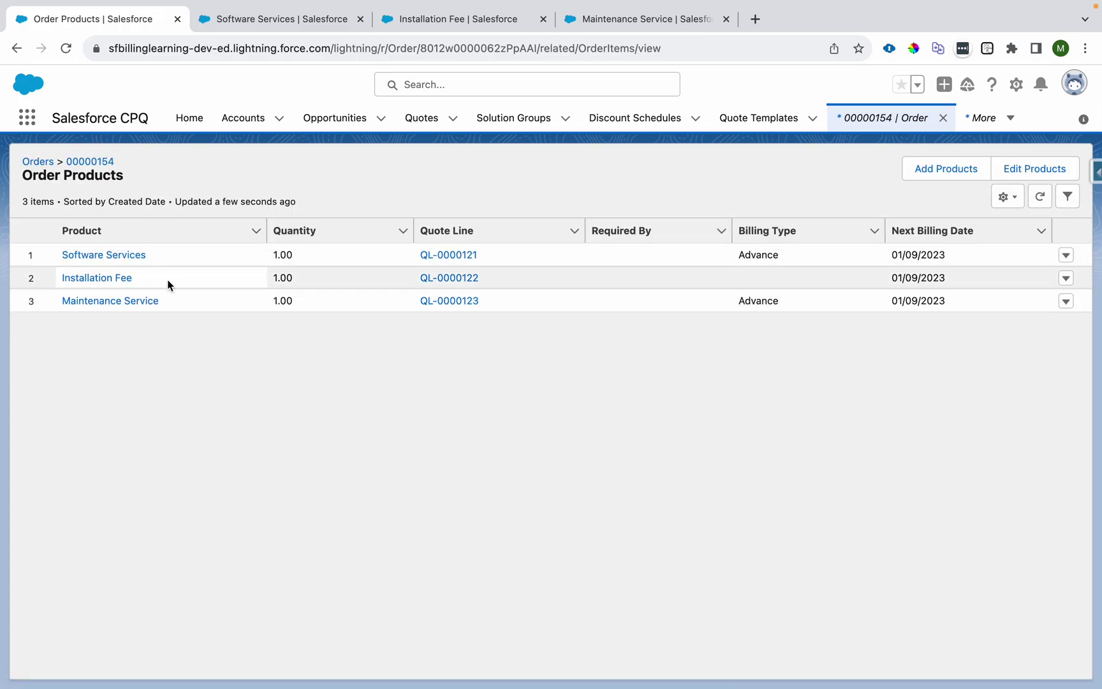
double_click(924, 252)
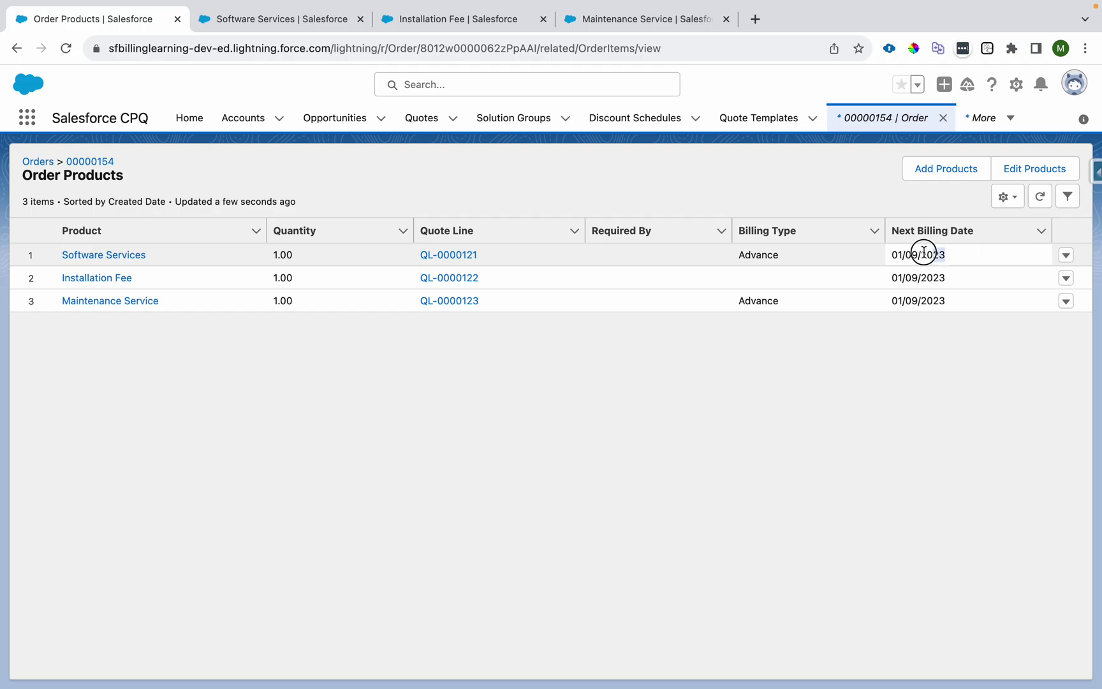
left_click_drag(949, 279, 886, 276)
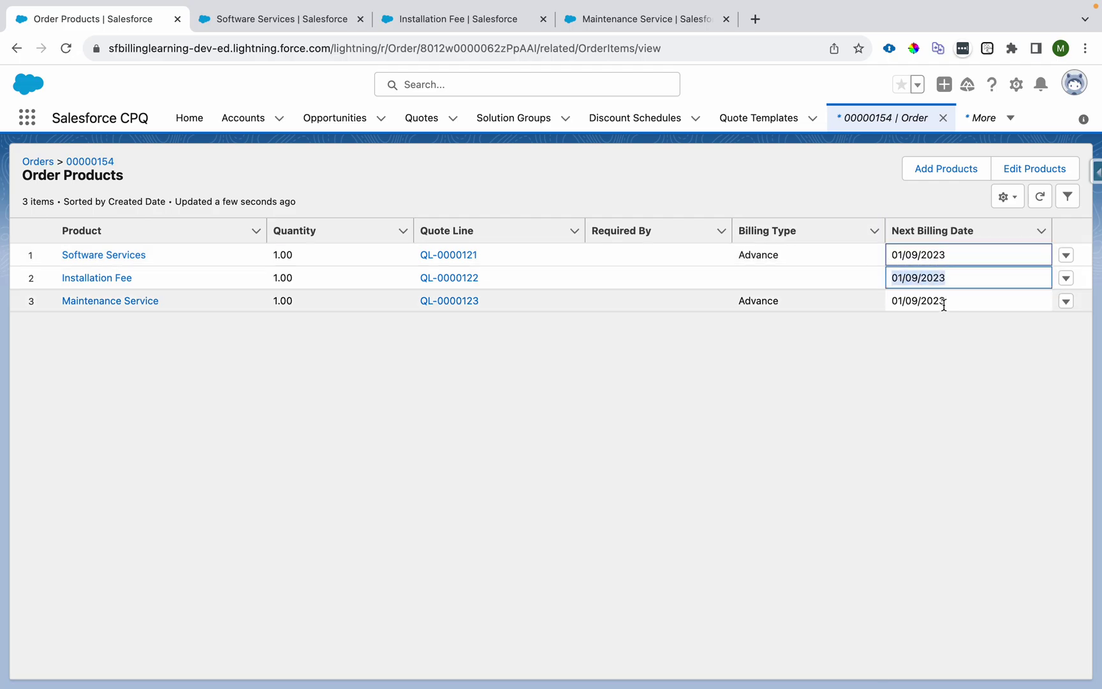
left_click_drag(950, 305, 893, 300)
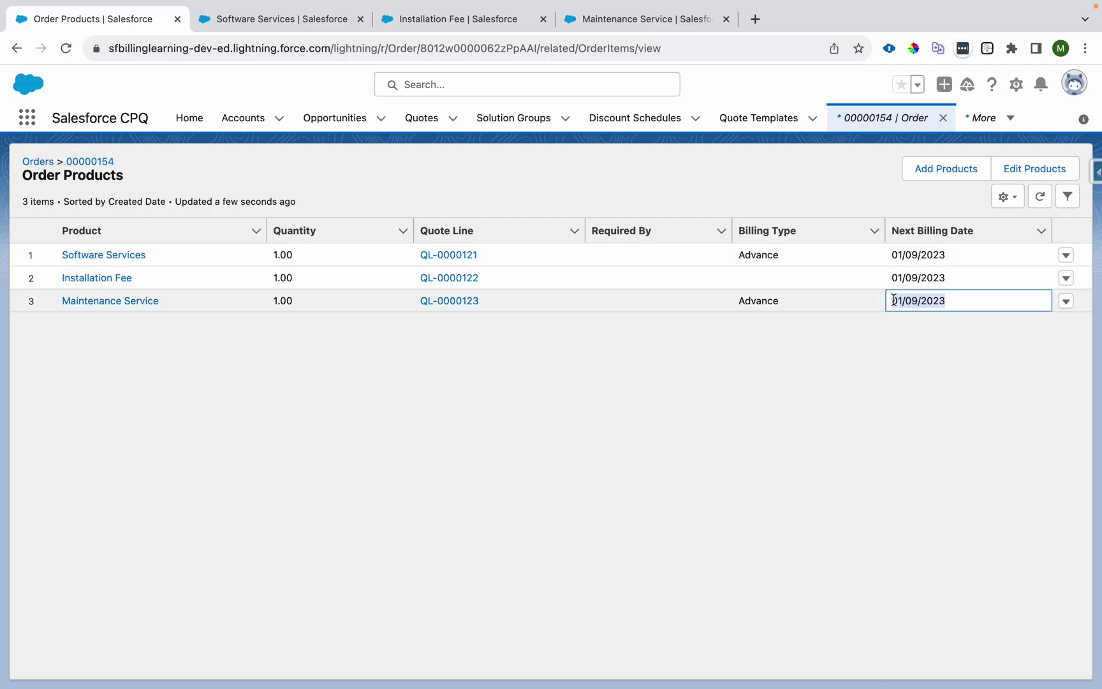
Step: Open the three order products in separate tabs and close the old product tabs
left_click(123, 258, "super")
left_click(112, 279, "super")
left_click(112, 301, "super")
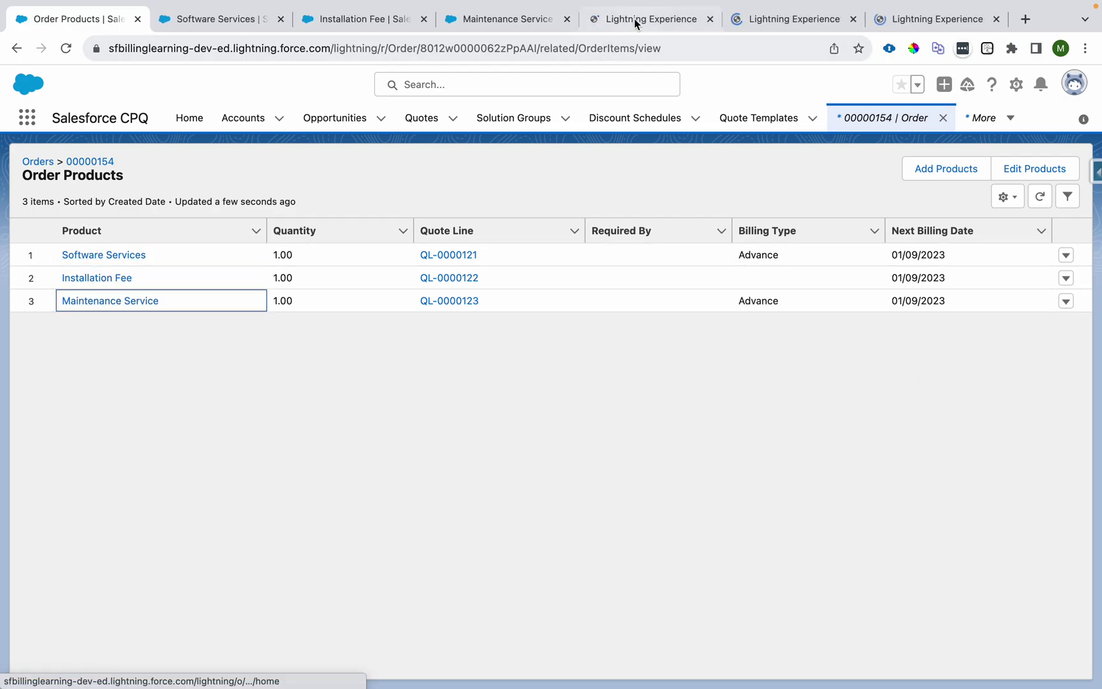
left_click(282, 20)
left_click(283, 21)
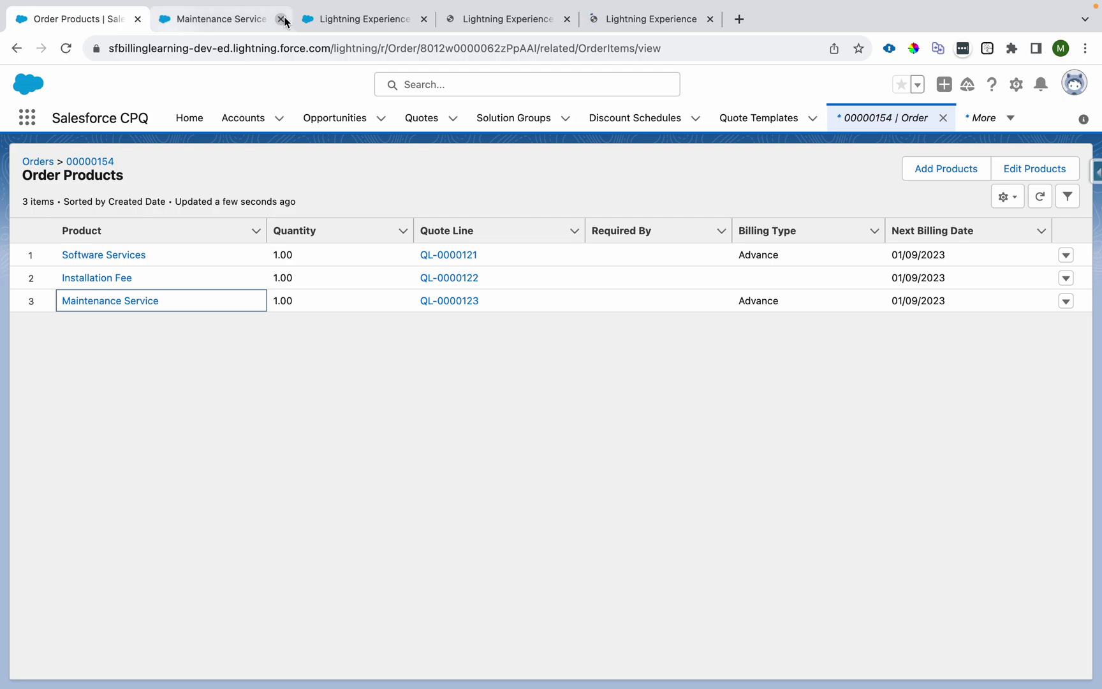
left_click(352, 20)
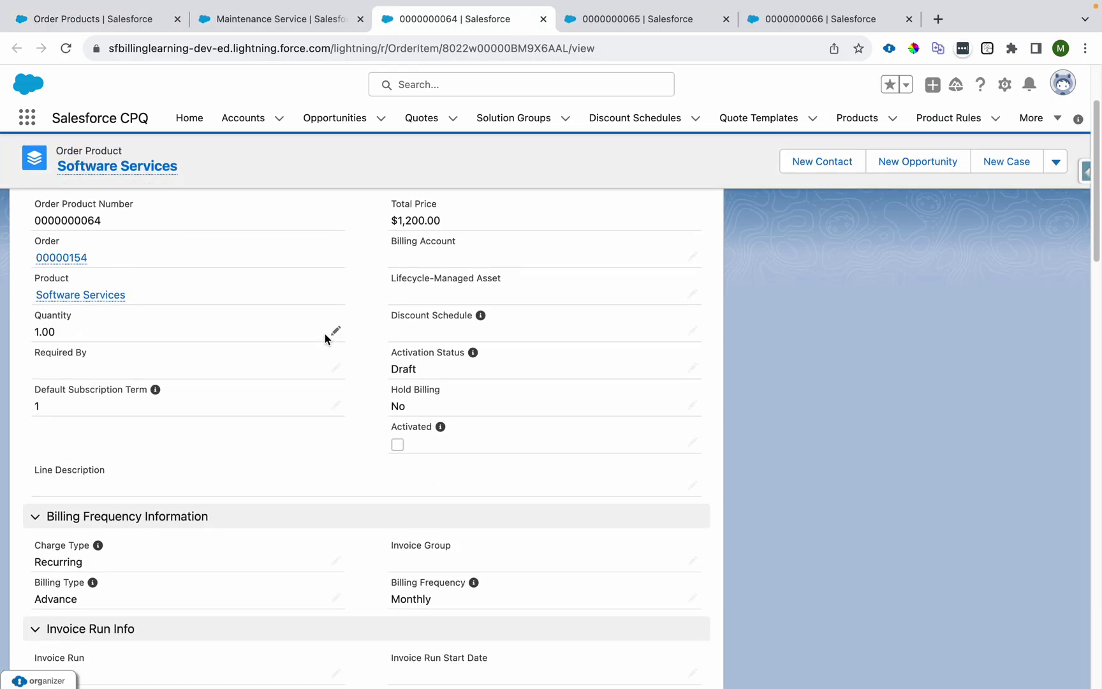
scroll(325, 338, "down", 5)
left_click_drag(32, 354, 199, 362)
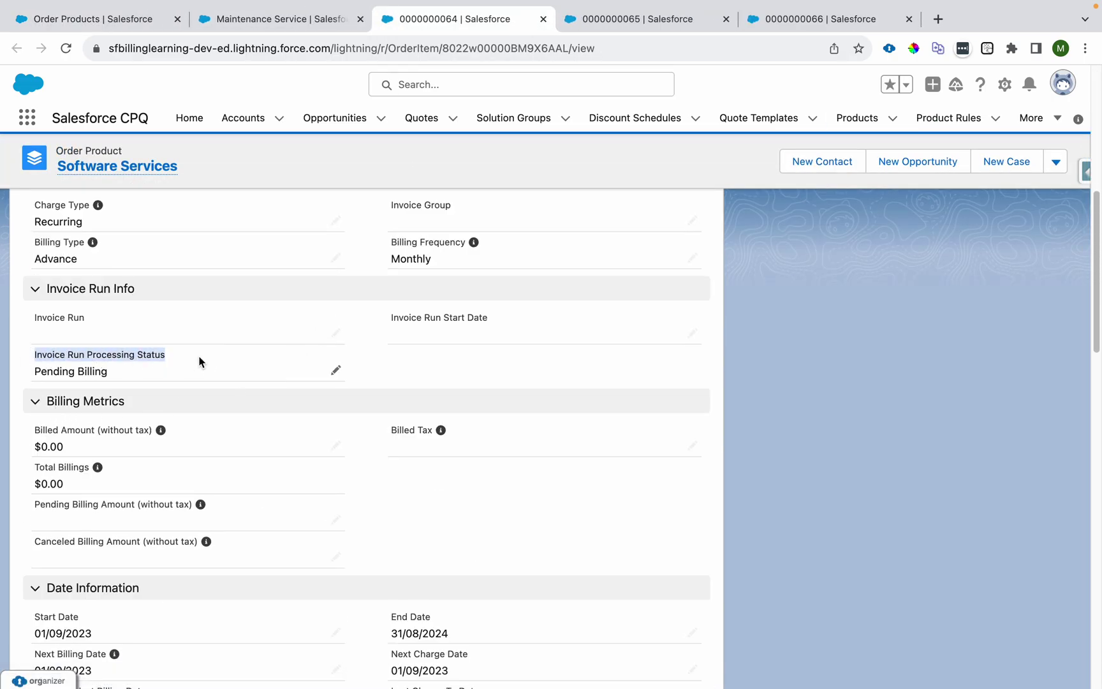
scroll(162, 376, "down", 4)
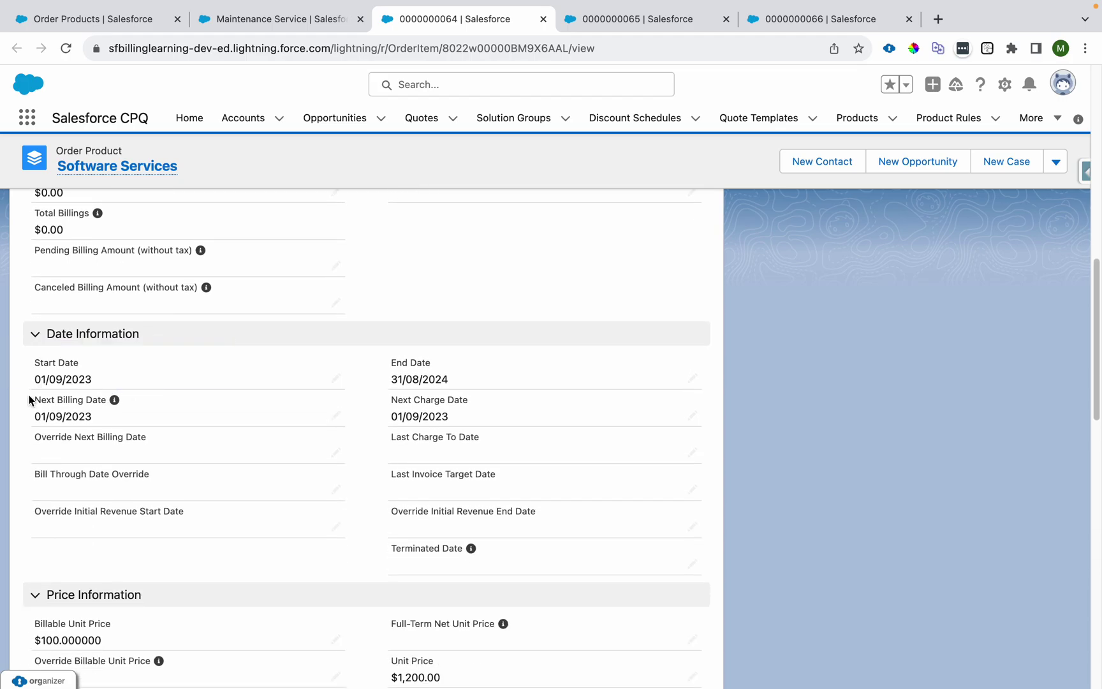
left_click_drag(34, 383, 95, 382)
scroll(102, 389, "down", 5)
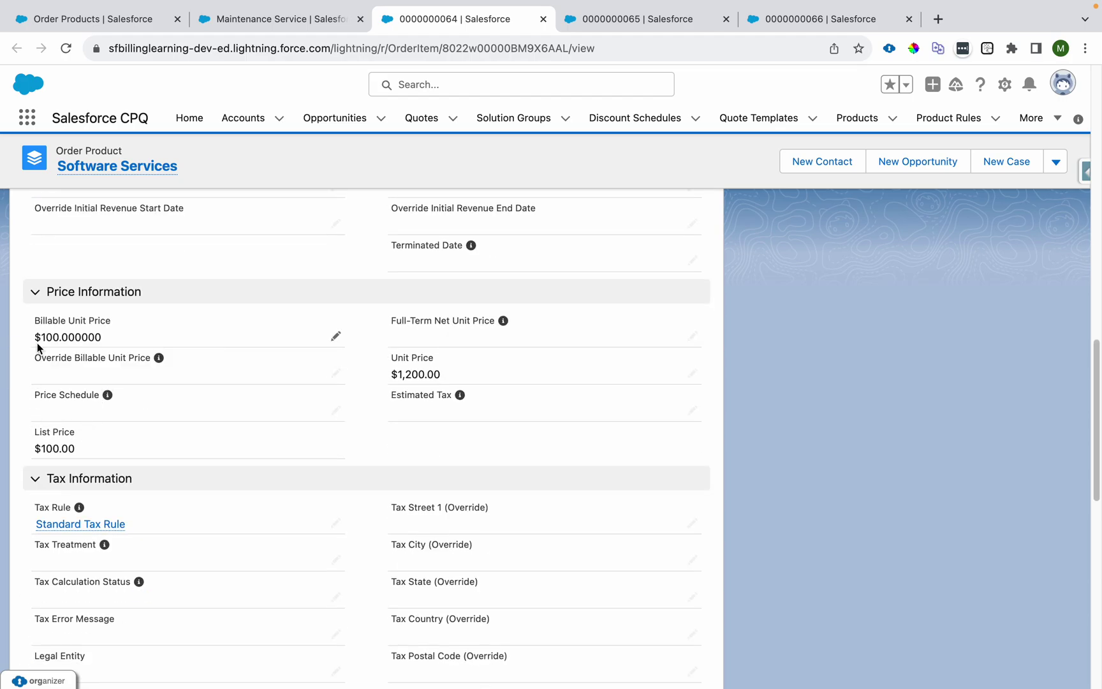
left_click_drag(34, 337, 123, 343)
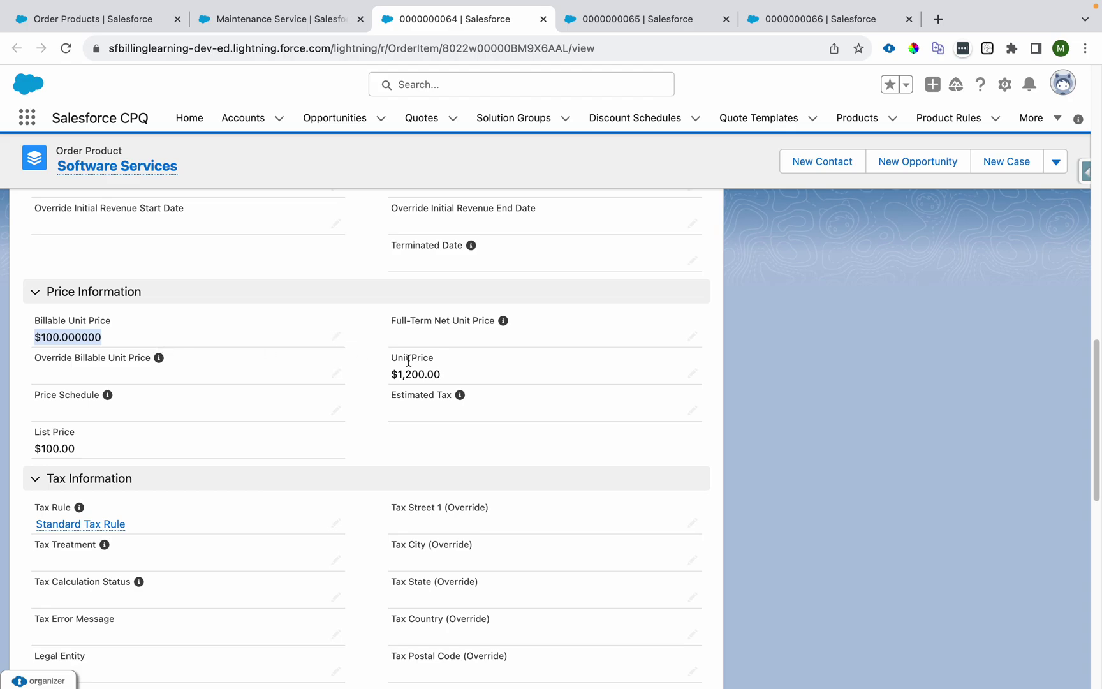
left_click_drag(397, 374, 444, 378)
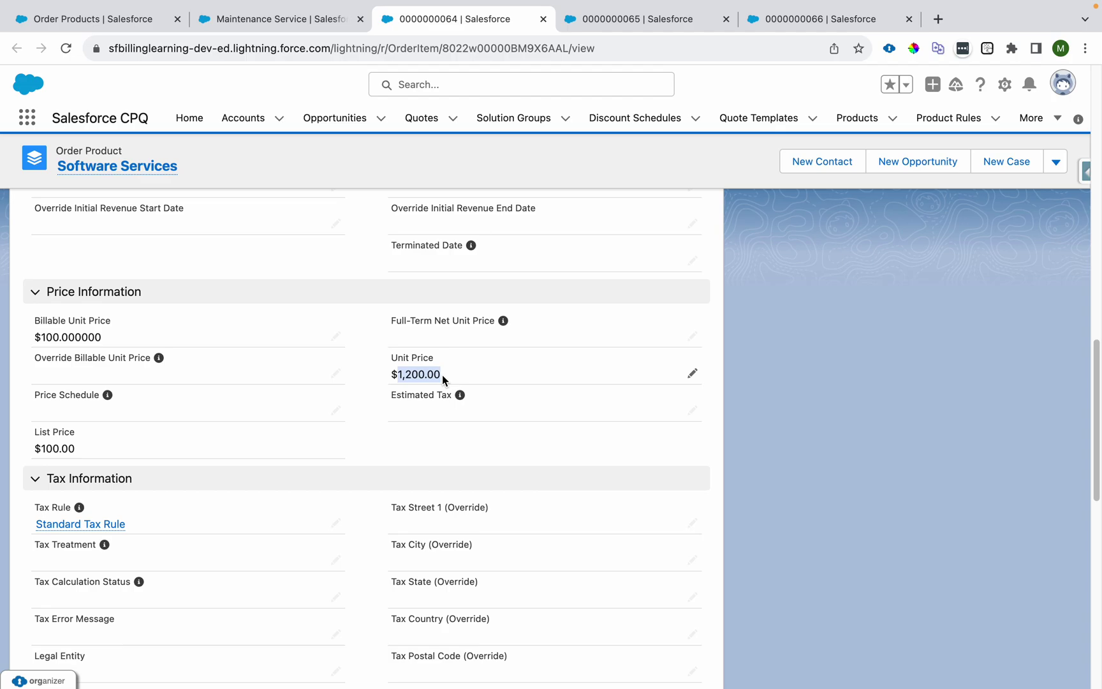
left_click(397, 375)
left_click(613, 19)
scroll(98, 425, "down", 15)
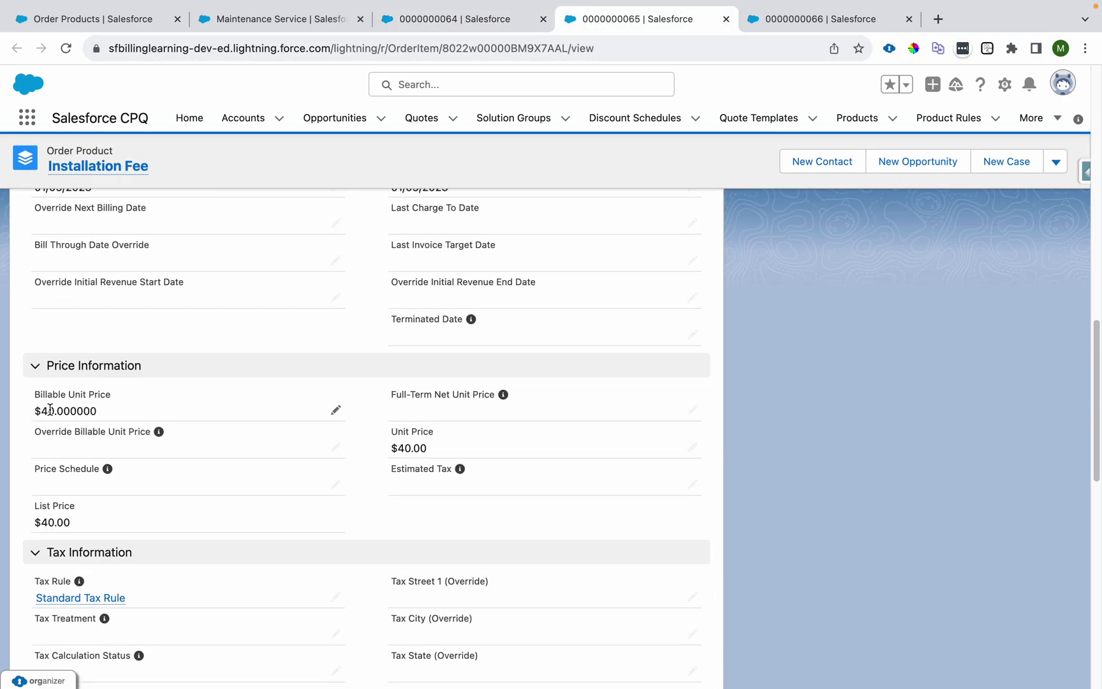
left_click_drag(40, 411, 97, 412)
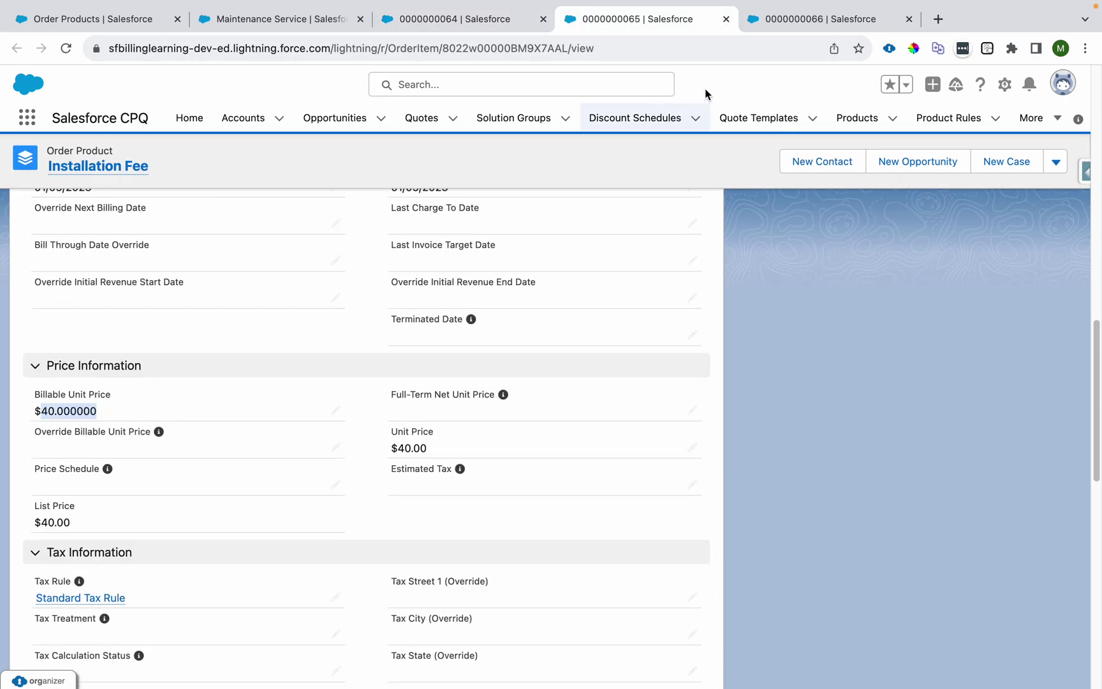
left_click(823, 19)
scroll(43, 450, "down", 15)
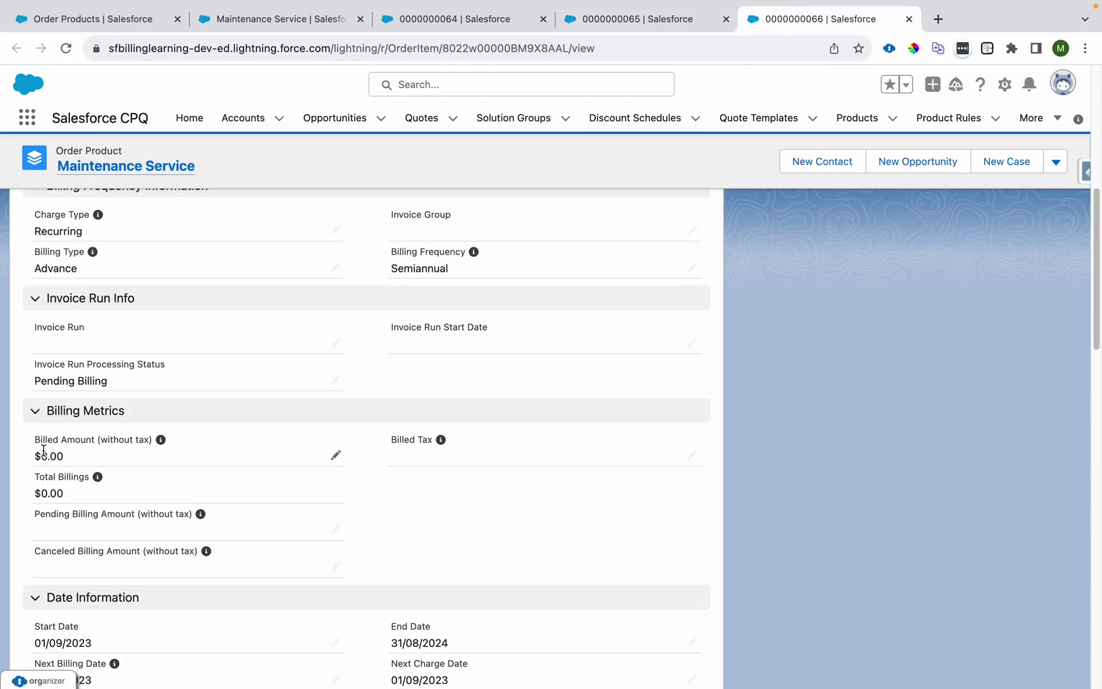
left_click_drag(42, 446, 158, 450)
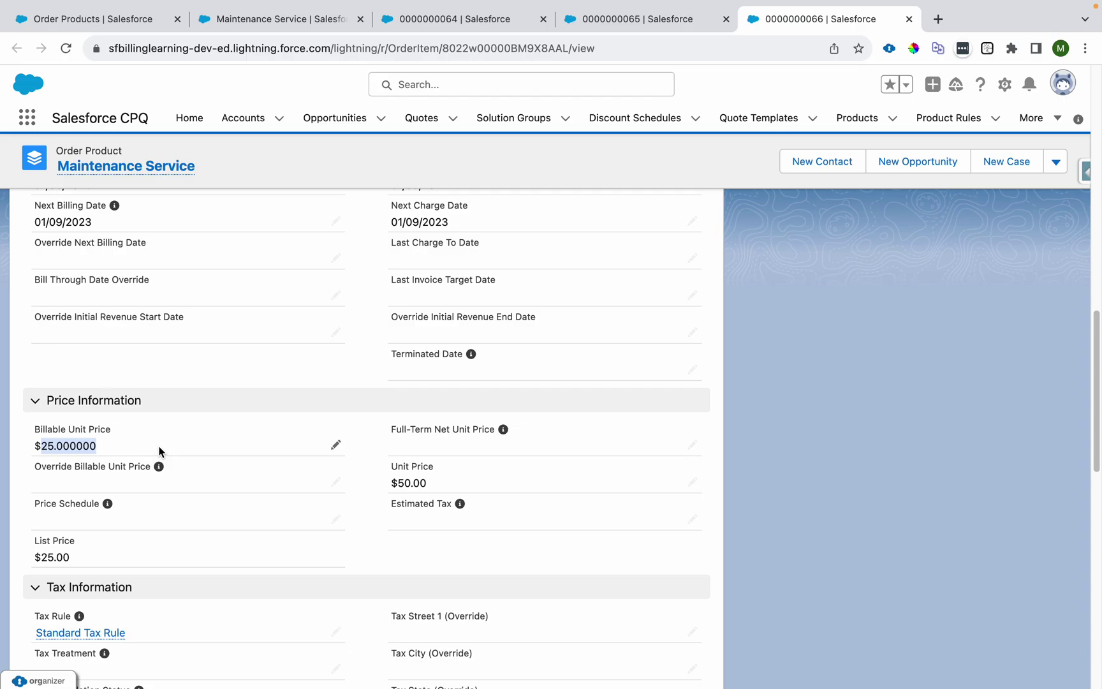
left_click(543, 19)
left_click(542, 19)
left_click(542, 19)
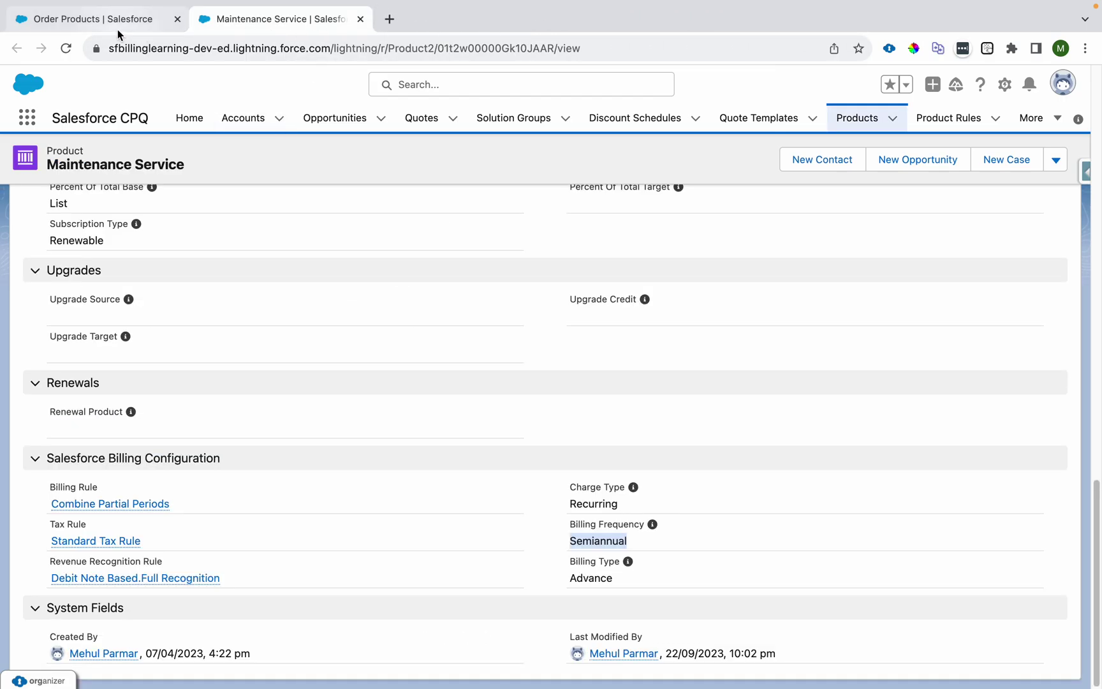
left_click(111, 23)
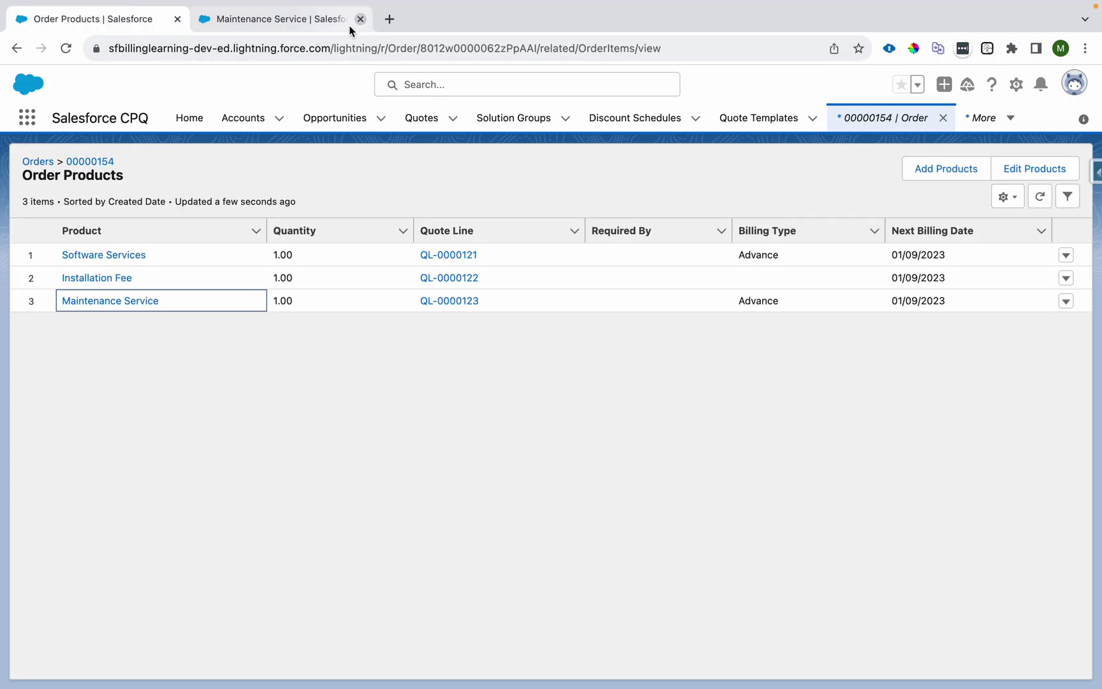
left_click(361, 18)
left_click(94, 161)
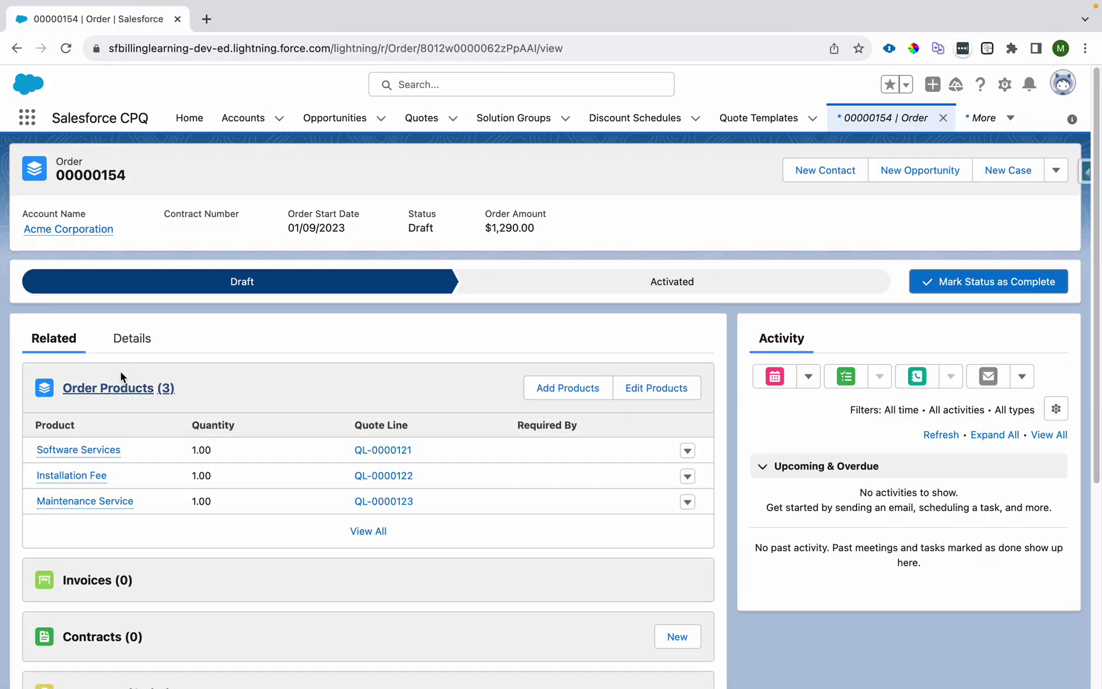
left_click(359, 535)
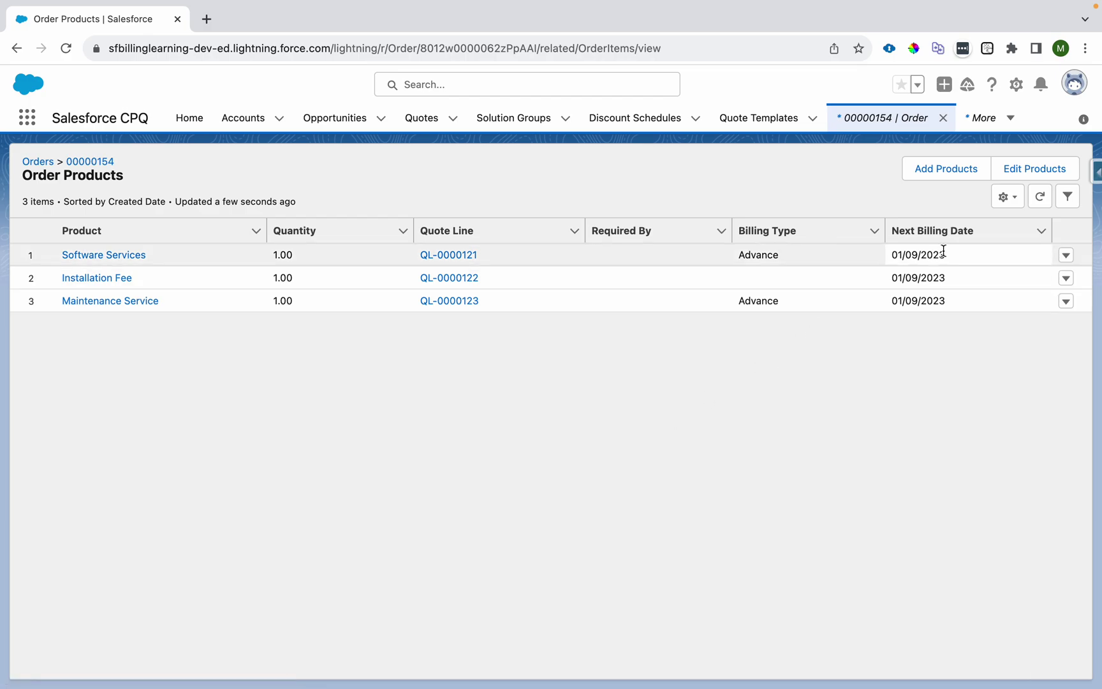
left_click_drag(952, 258, 896, 256)
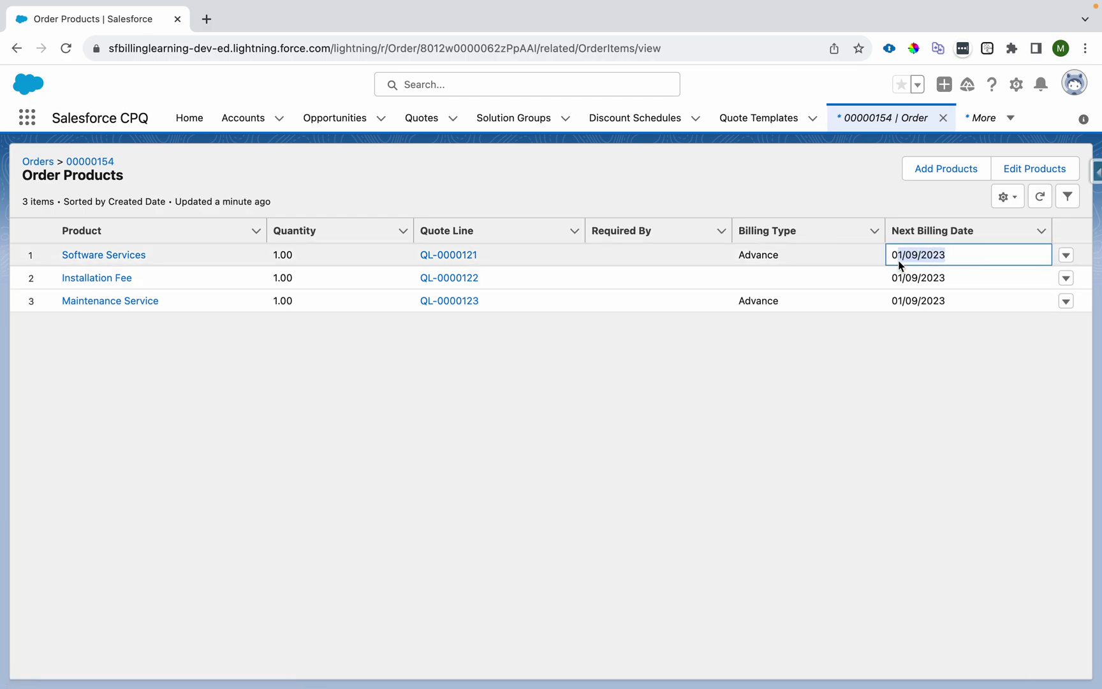
left_click(111, 254, "super")
left_click(111, 279, "super")
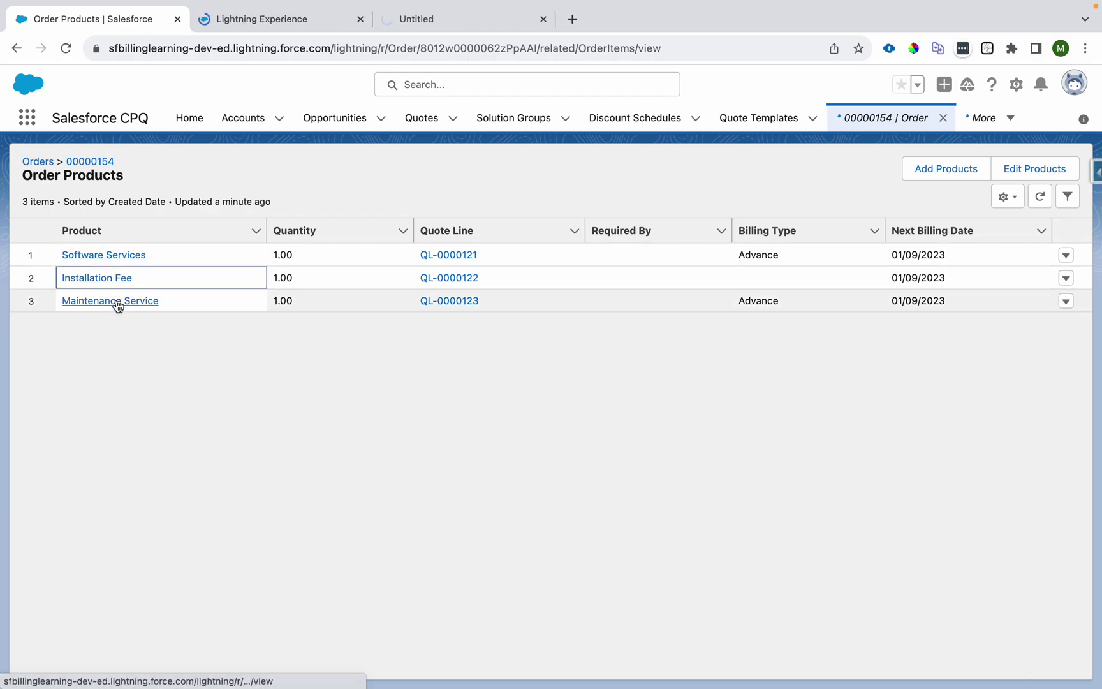
left_click(113, 301, "super")
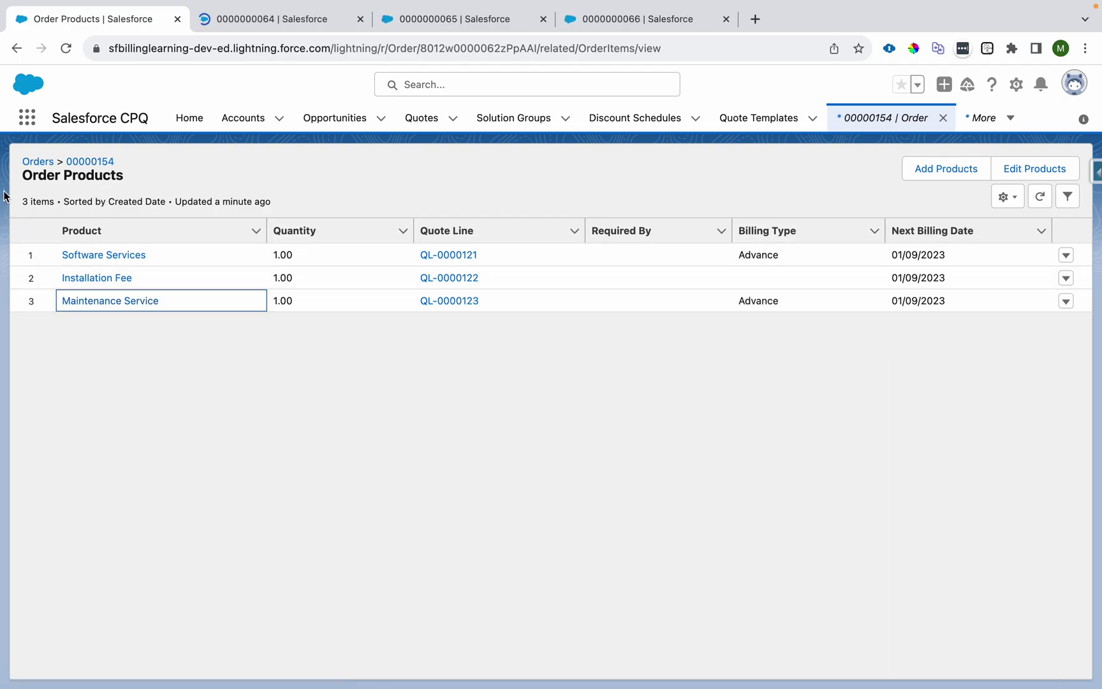
Step: Return to order 00000154, tick its Bill Now field and save
left_click(91, 162)
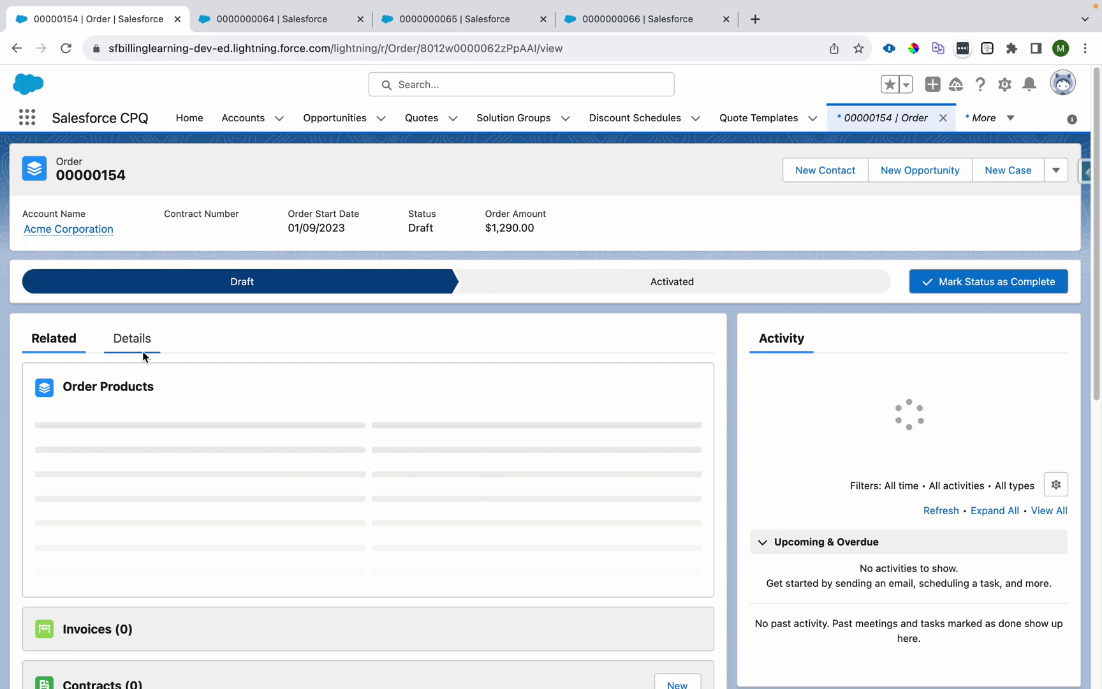
left_click(140, 351)
scroll(399, 526, "down", 3)
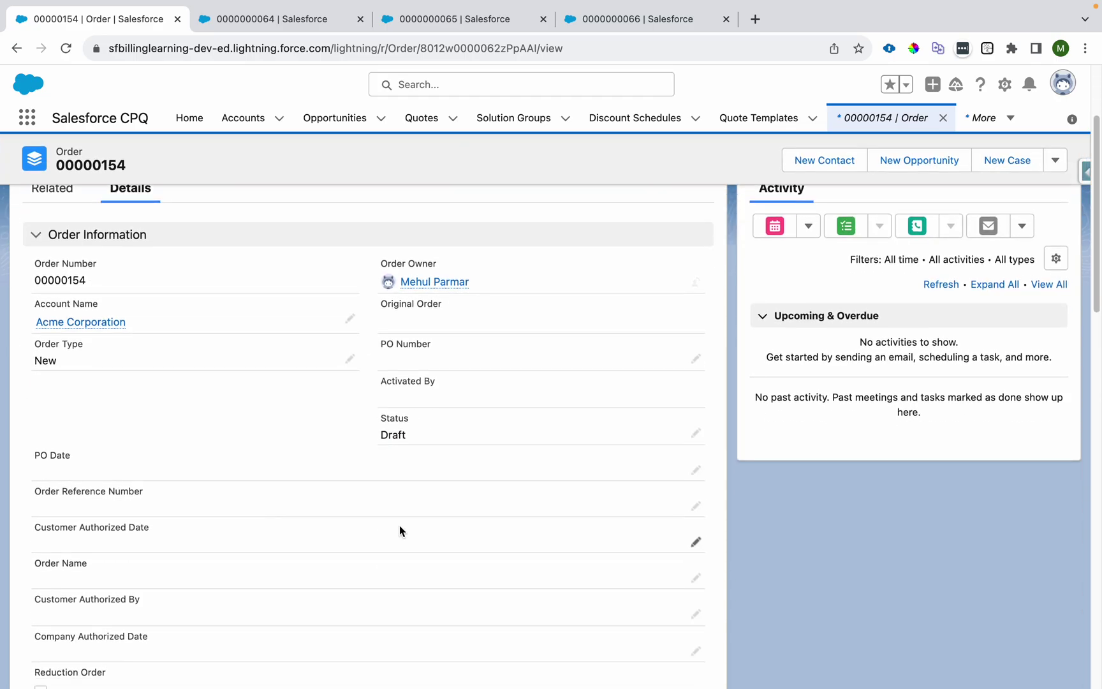
scroll(399, 525, "up", 3)
scroll(592, 618, "down", 10)
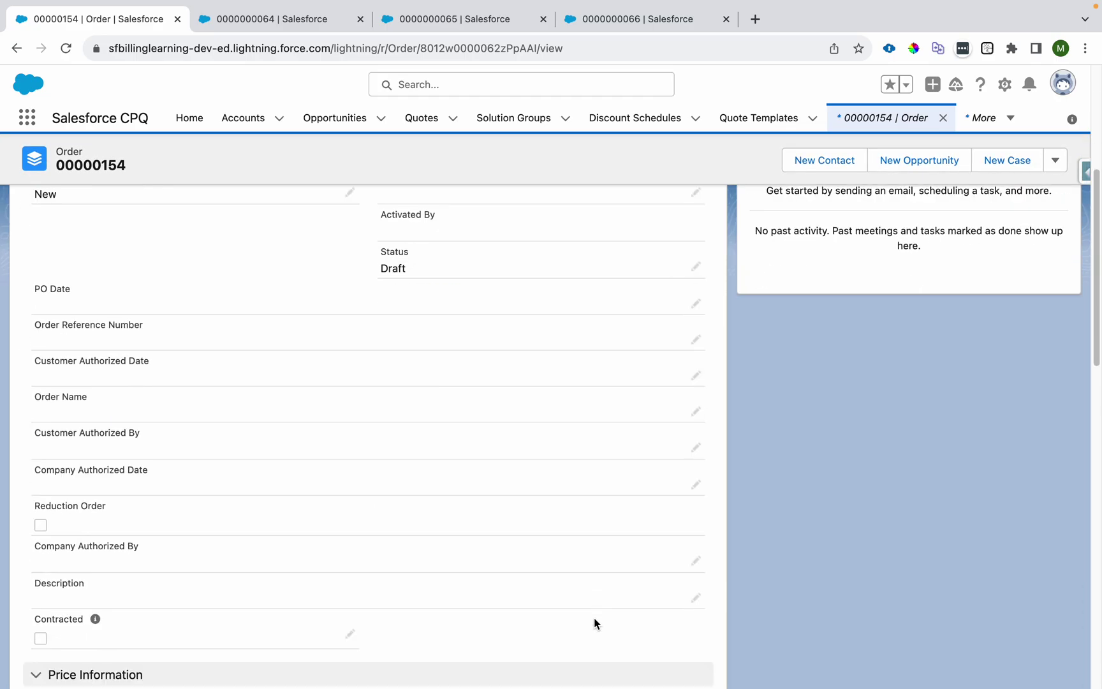
scroll(690, 536, "down", 2)
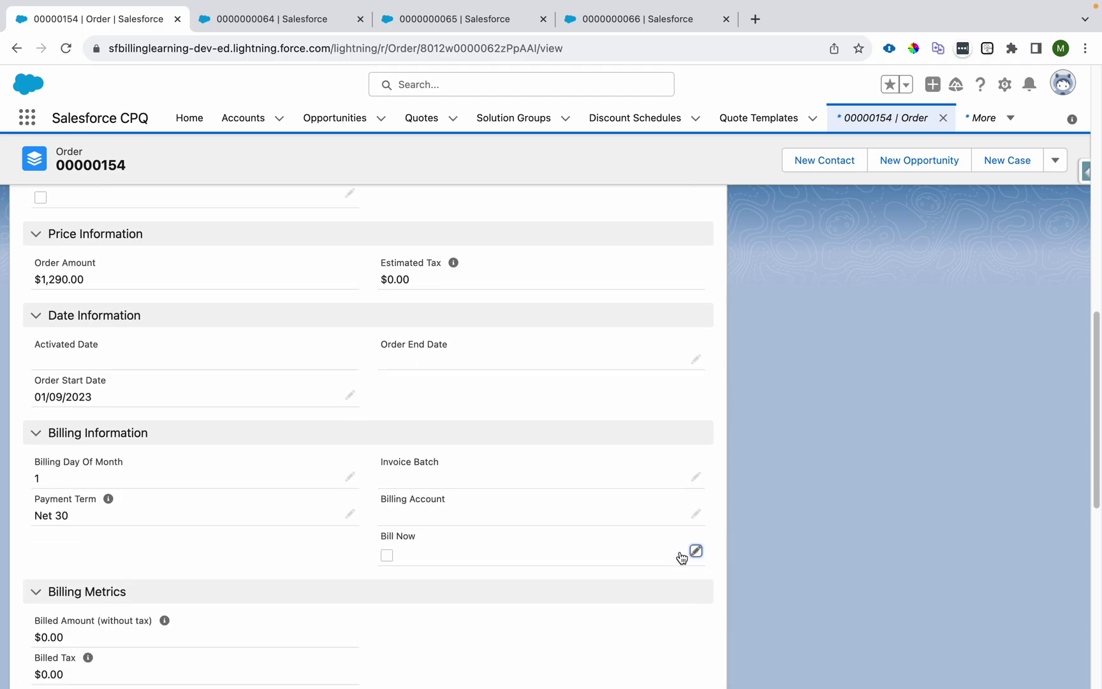
left_click(694, 548)
left_click(387, 557)
left_click(400, 664)
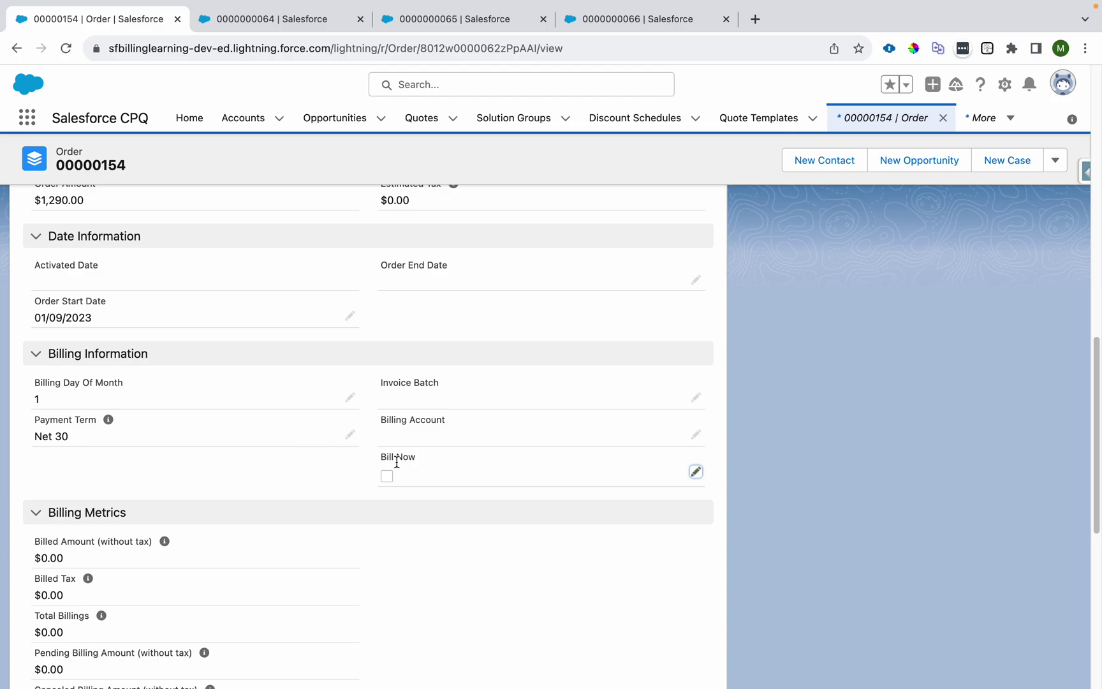
Step: Show the order's related lists and reload the page to check for invoices
left_click_drag(381, 458, 414, 458)
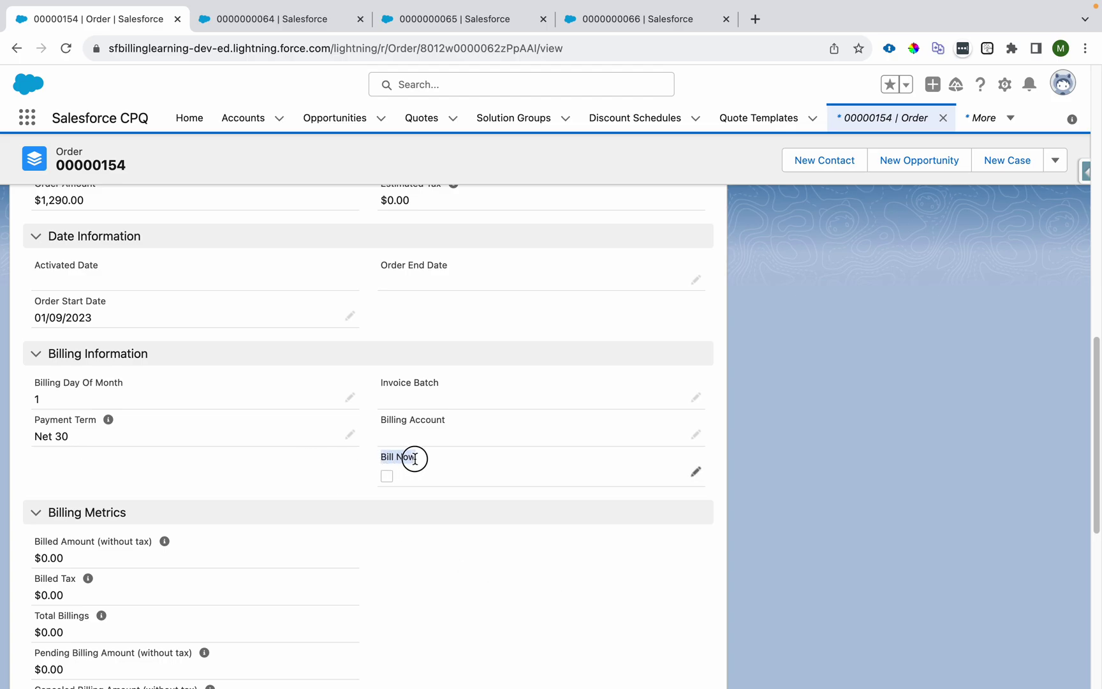
scroll(414, 459, "up", 10)
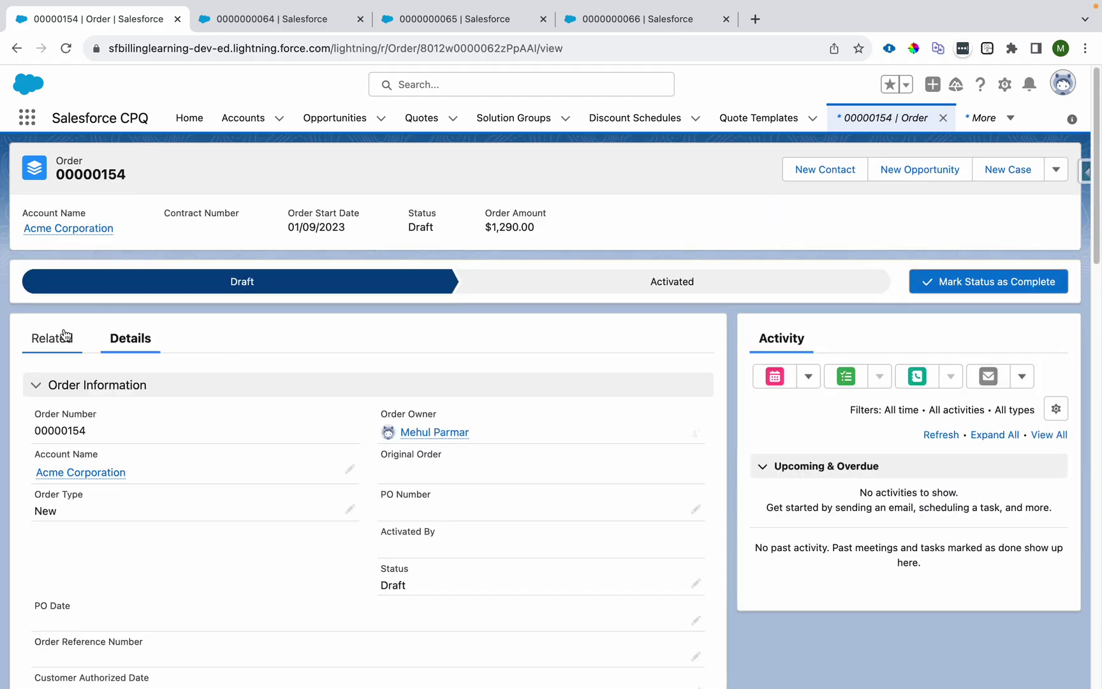
left_click(51, 339)
scroll(198, 543, "down", 3)
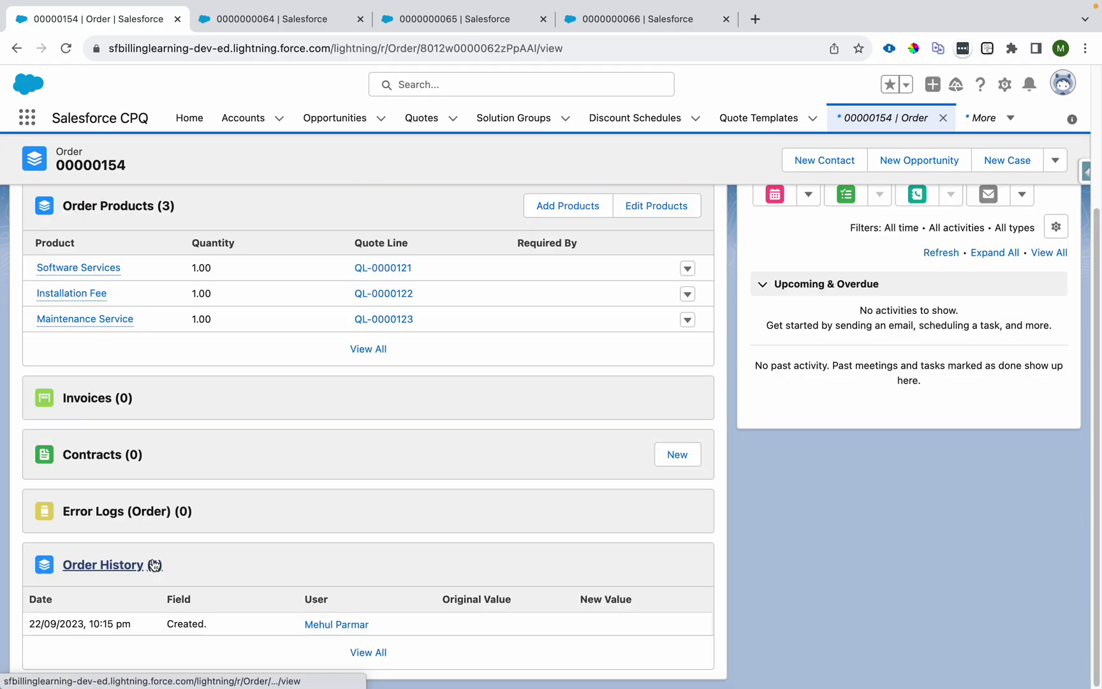
key("super+r")
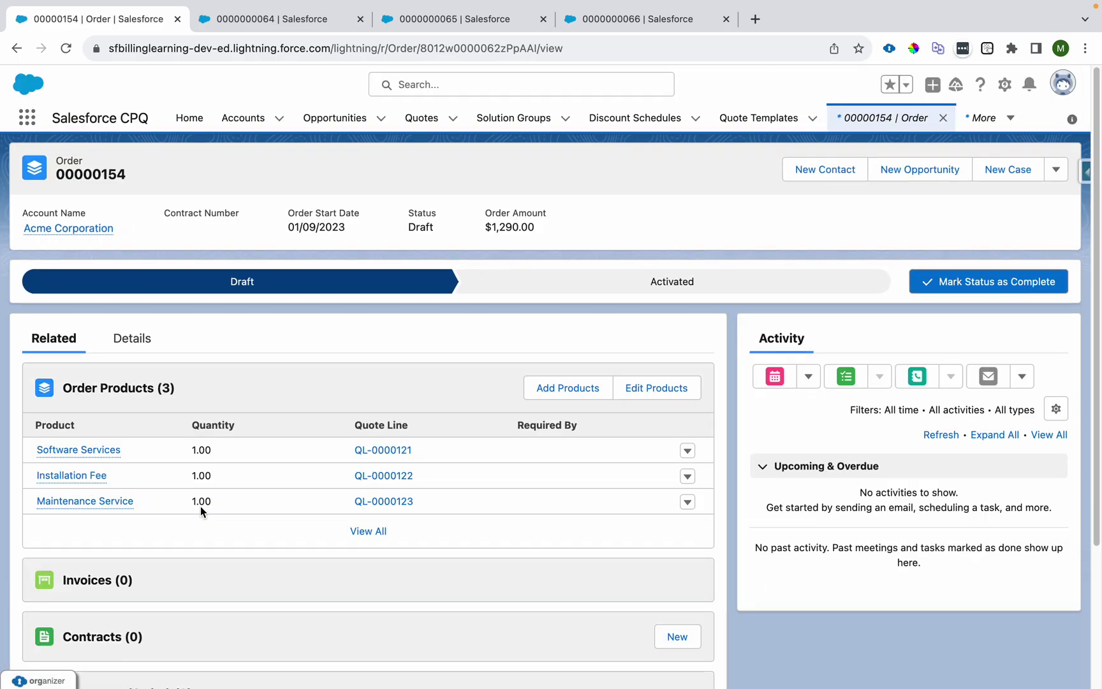
key("super+r")
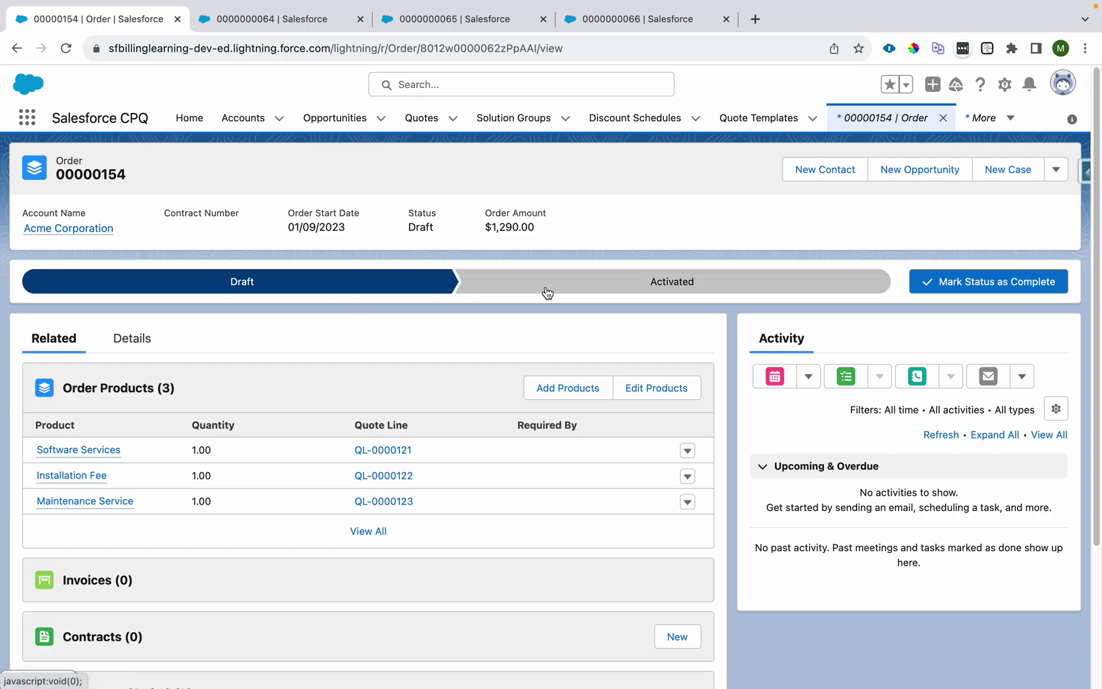
Step: Set order 00000154's status to Activated and show its details
left_click(573, 287)
left_click(955, 281)
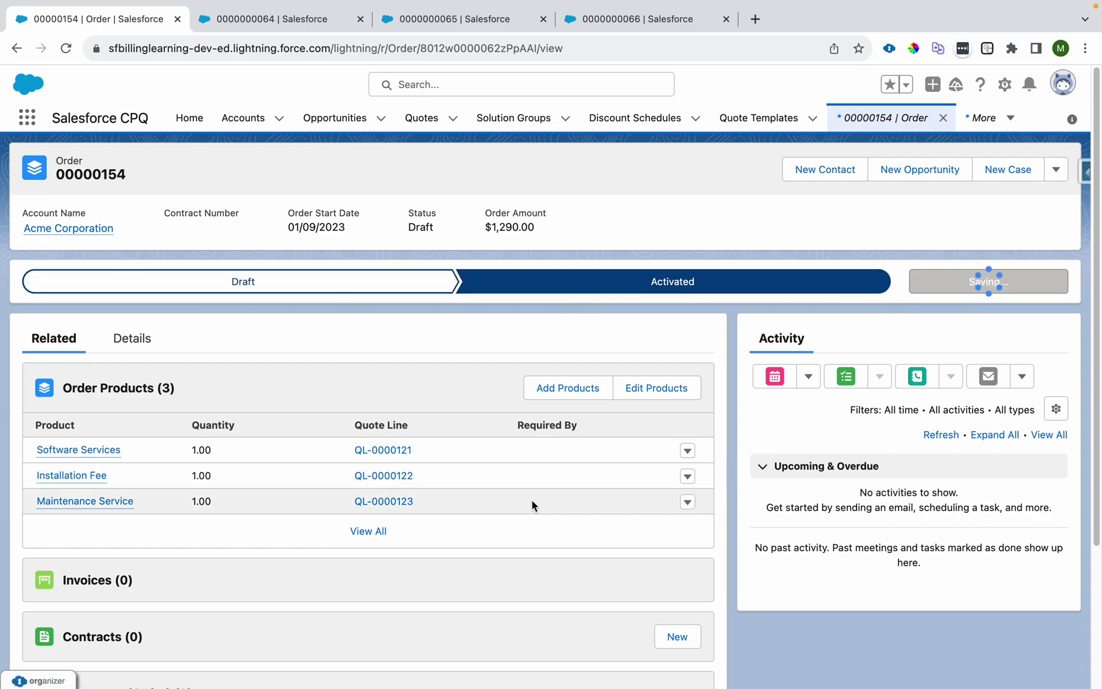
left_click(132, 339)
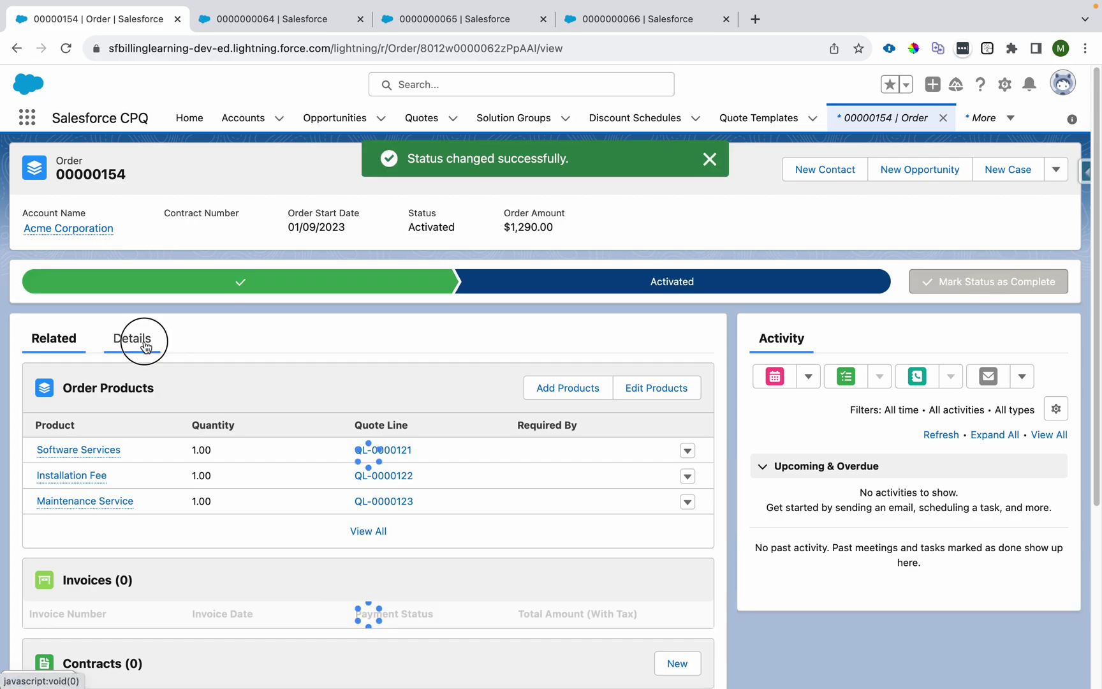
scroll(589, 522, "down", 10)
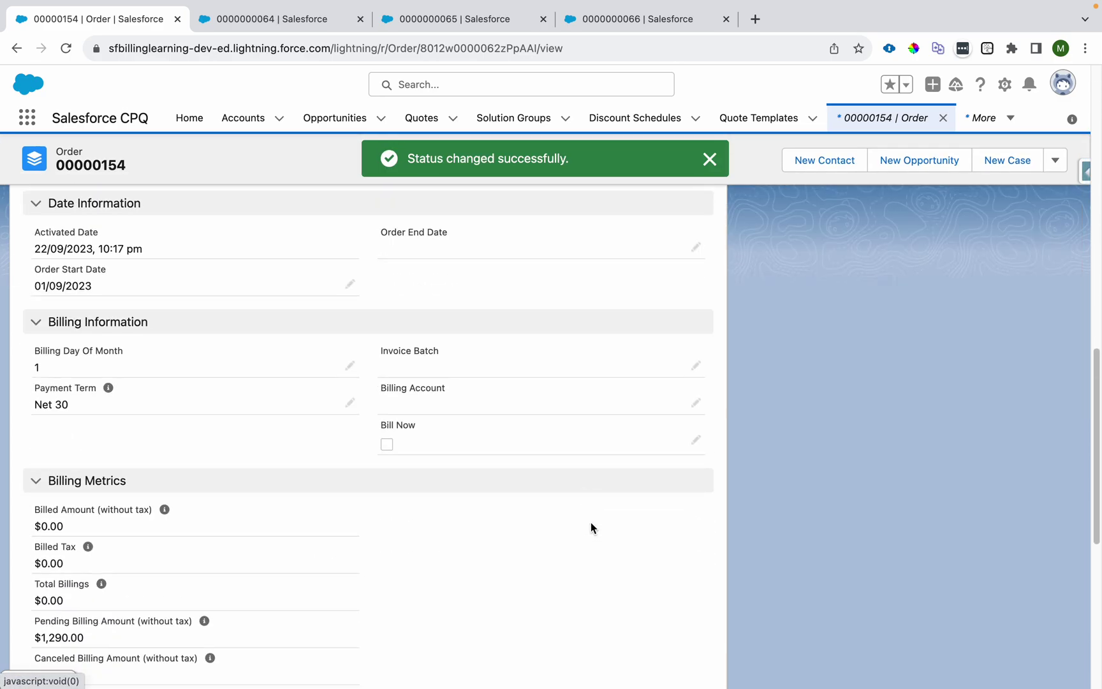
Step: Tick Bill Now on the activated order and save
left_click(694, 441)
left_click(387, 449)
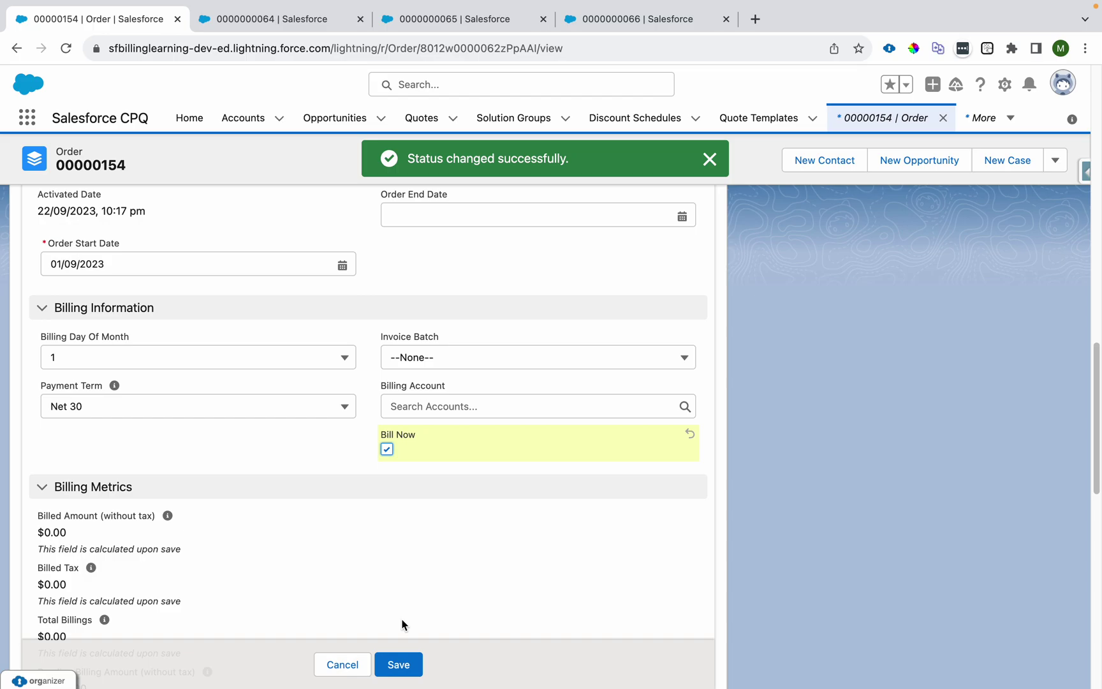
left_click(398, 665)
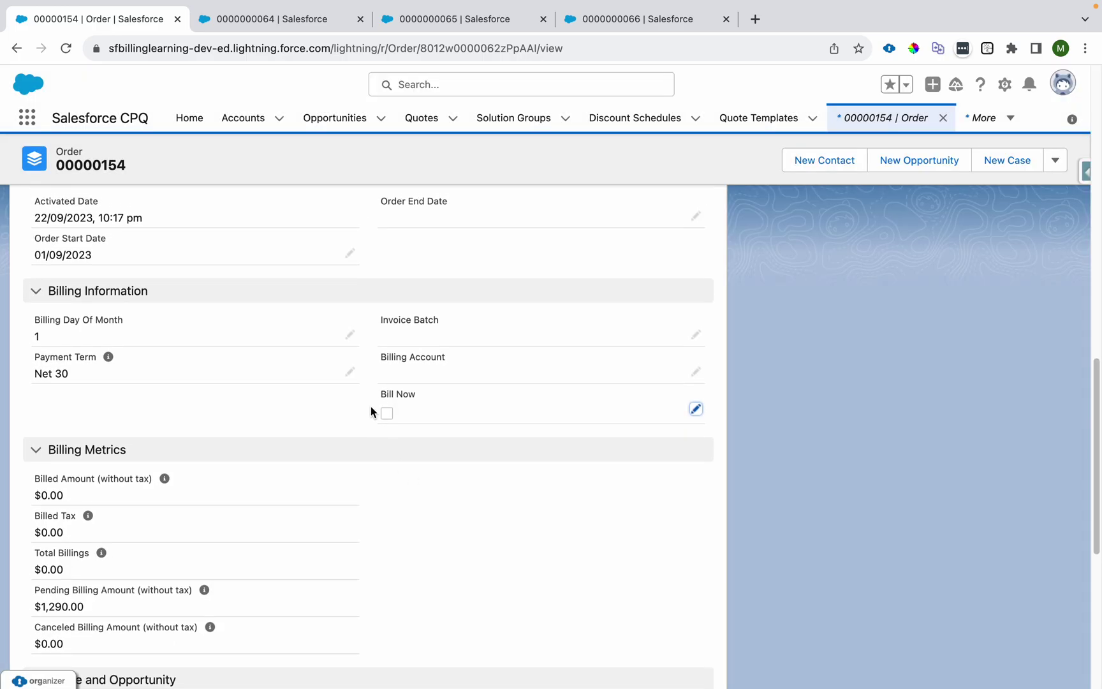
scroll(389, 408, "up", 2)
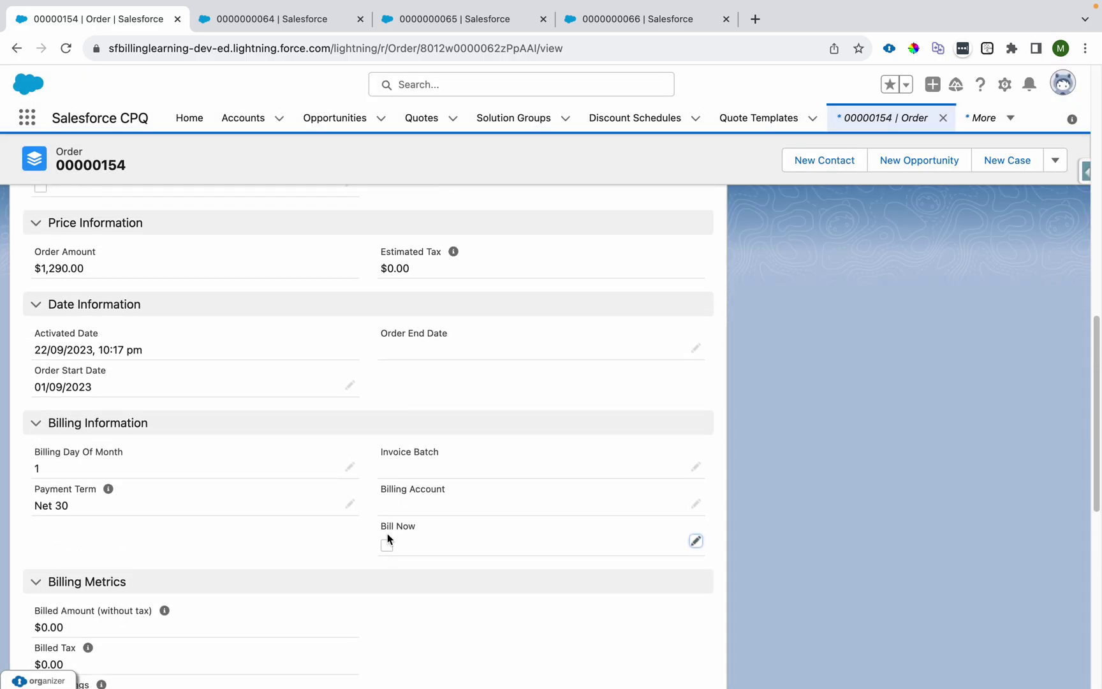
scroll(381, 525, "up", 10)
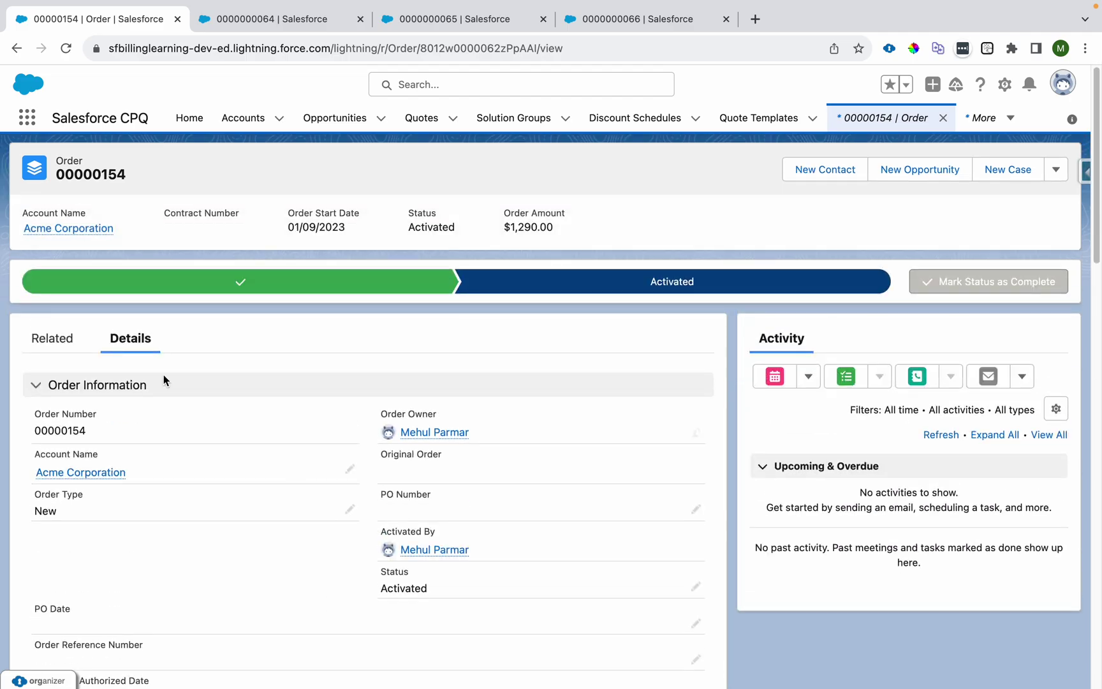
Step: Open invoice INV-0000 in a new tab and check Software Services' Next Billing Date in Order Products
left_click(50, 341)
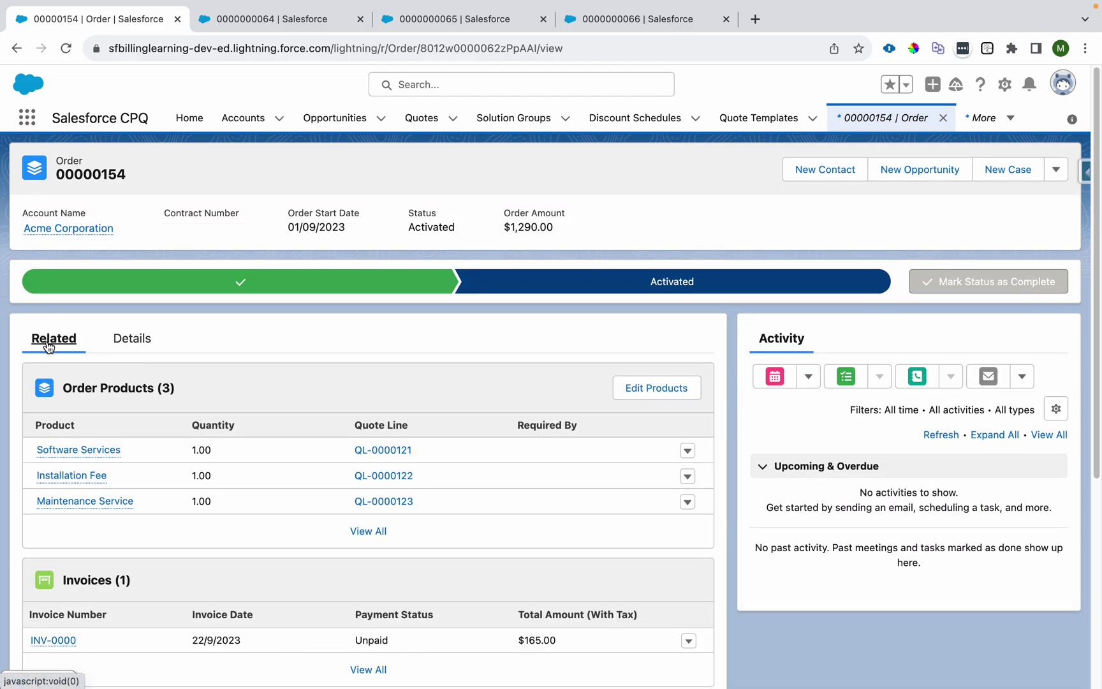
left_click(51, 641, "super")
left_click(364, 532)
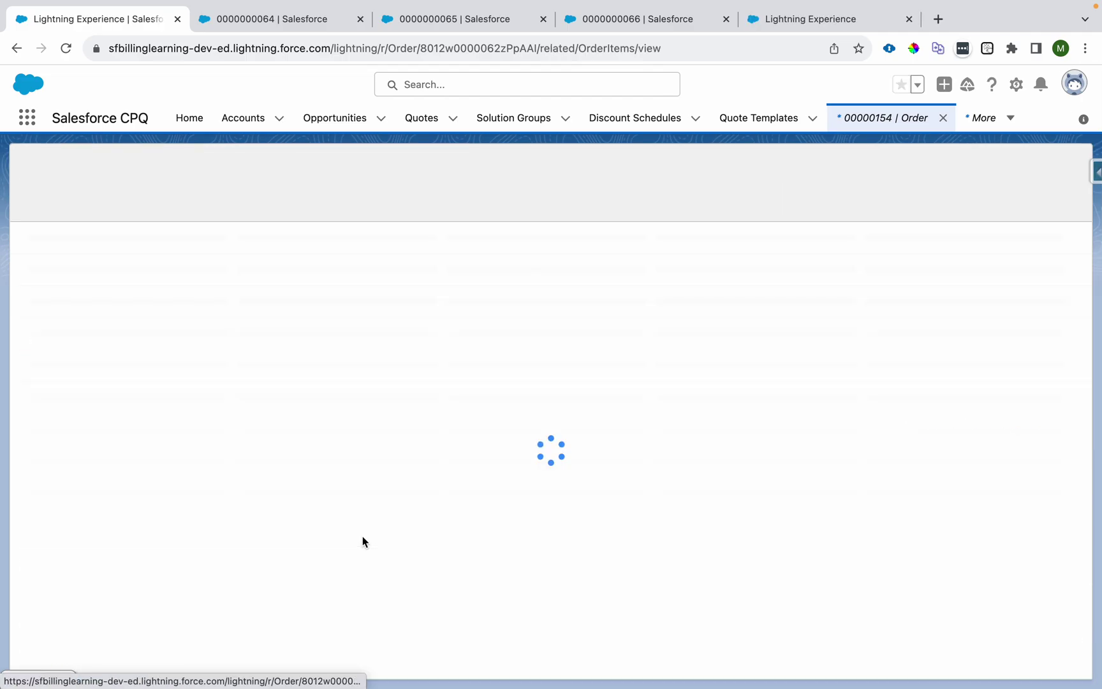
left_click(943, 254)
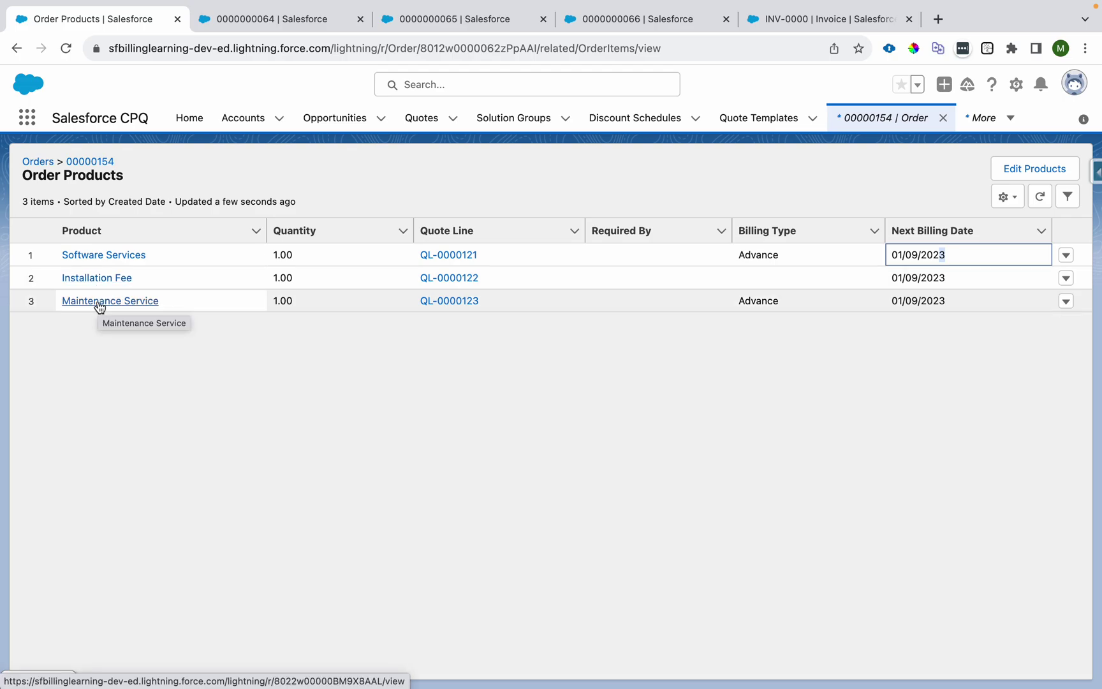
Step: Review invoice INV-0000's $165.00 unpaid Draft balance
left_click(785, 26)
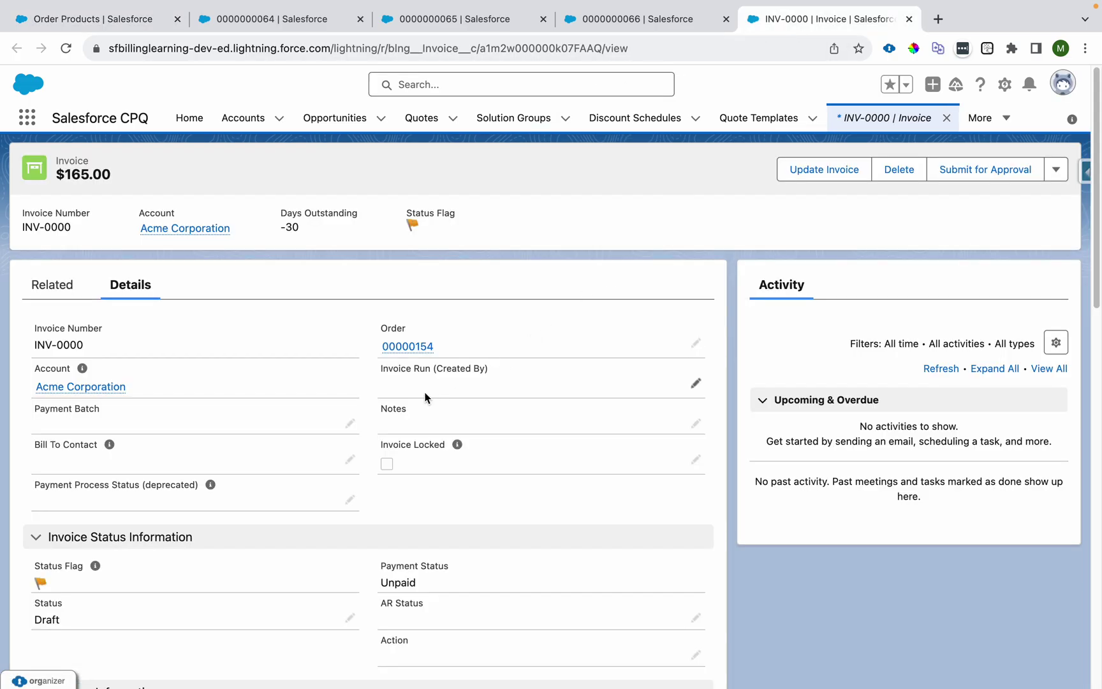
scroll(424, 396, "down", 5)
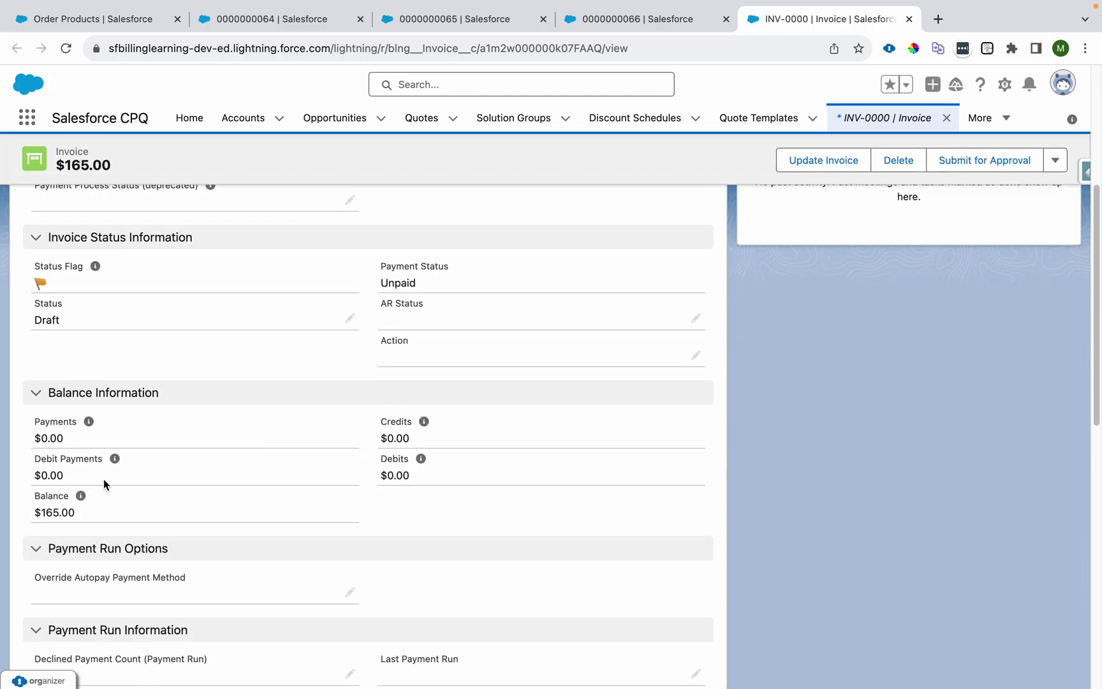
left_click_drag(41, 511, 144, 522)
Step: Refresh the Software Services, Installation Fee and Maintenance Service order product pages
left_click(351, 25)
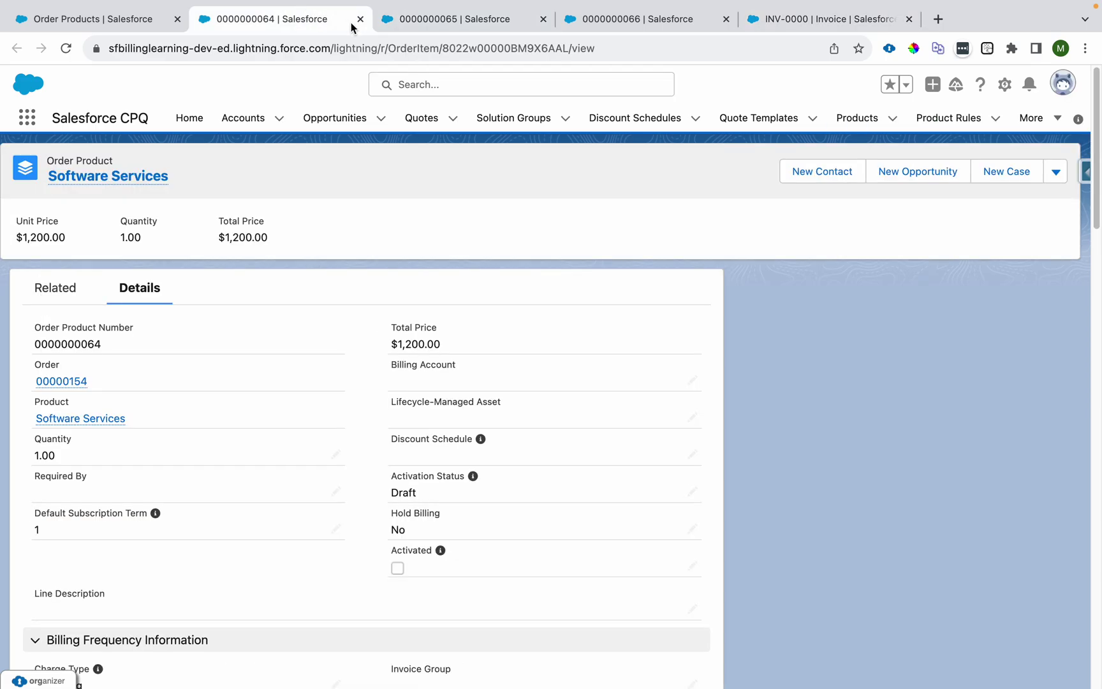
scroll(259, 306, "down", 5)
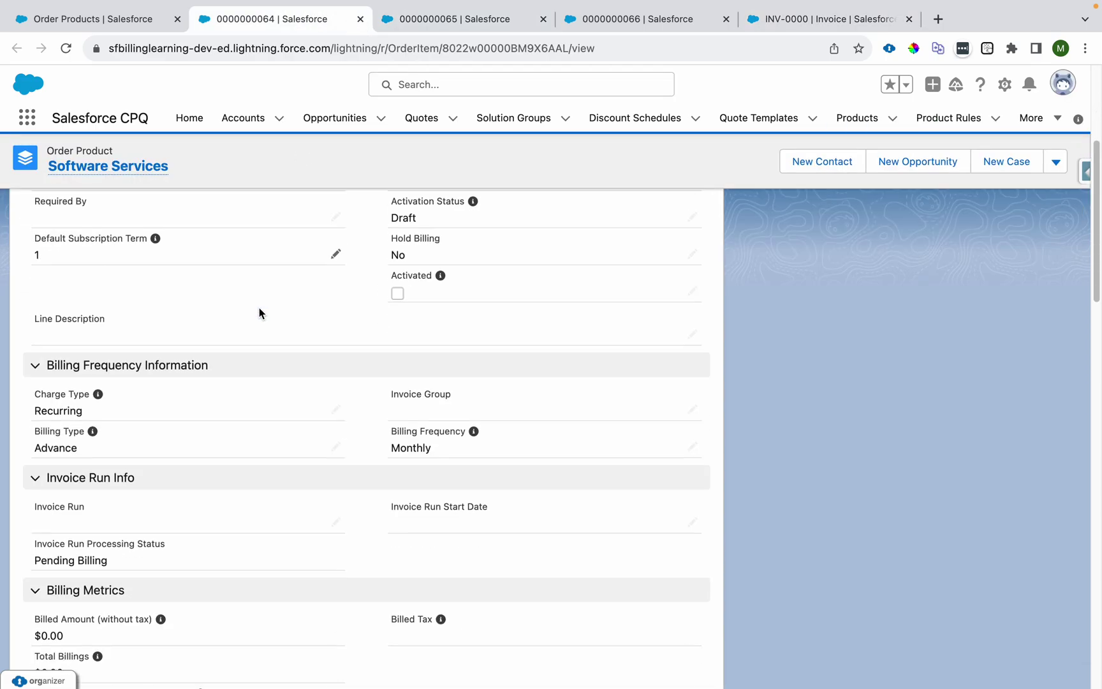
key("super+r")
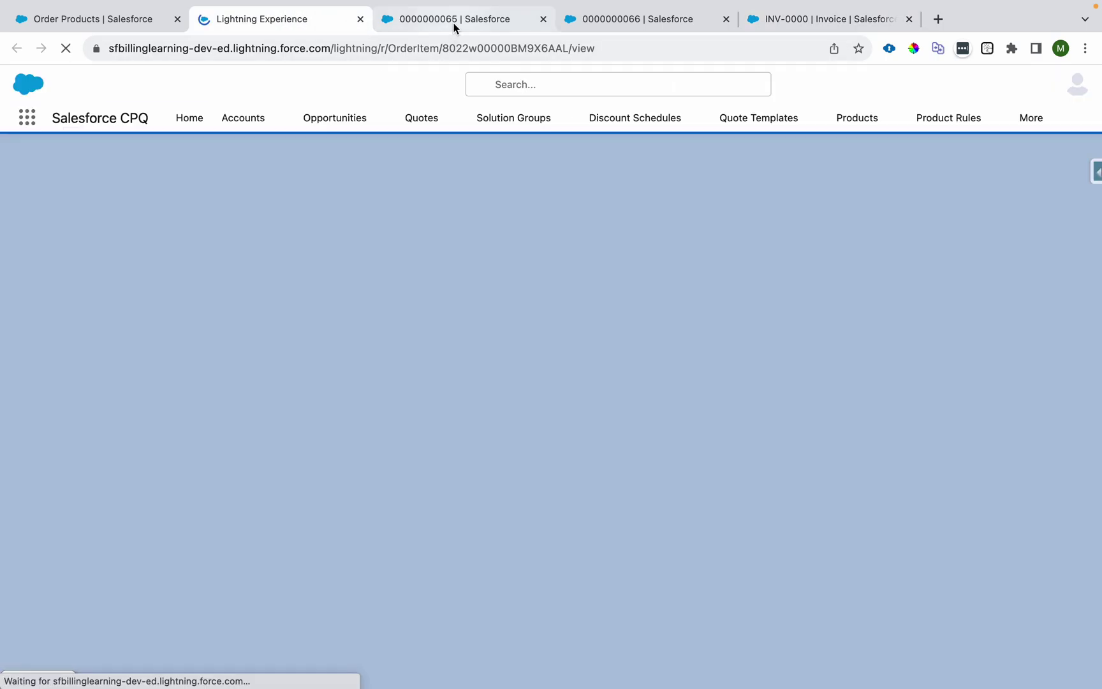
left_click(454, 25)
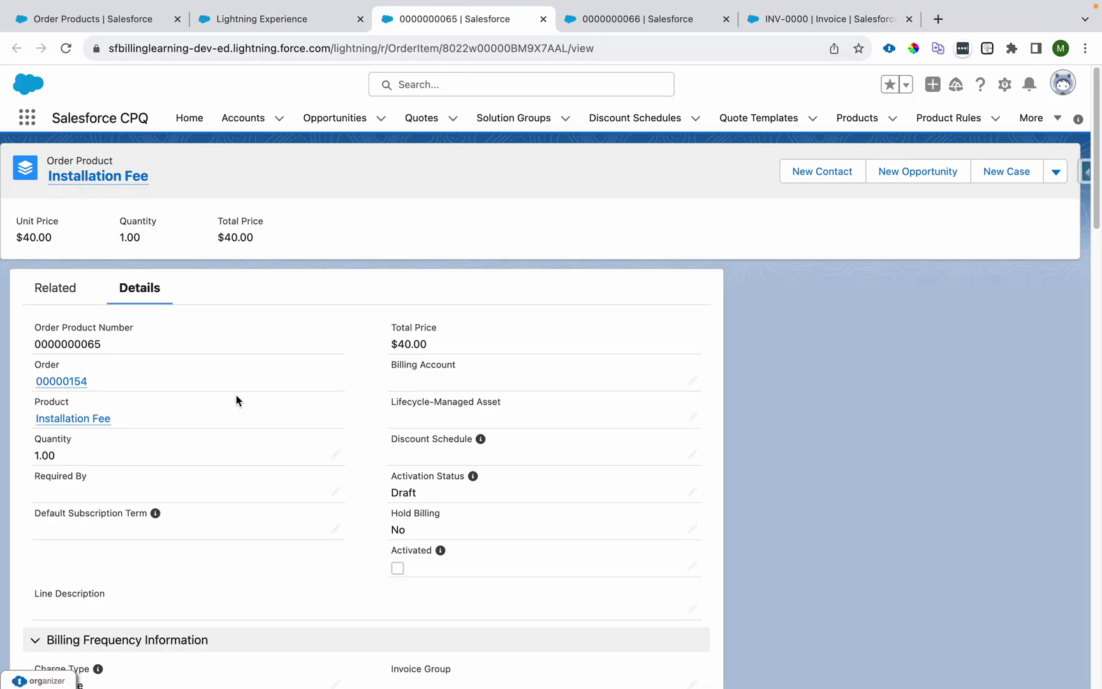
scroll(106, 500, "down", 5)
scroll(49, 427, "down", 1)
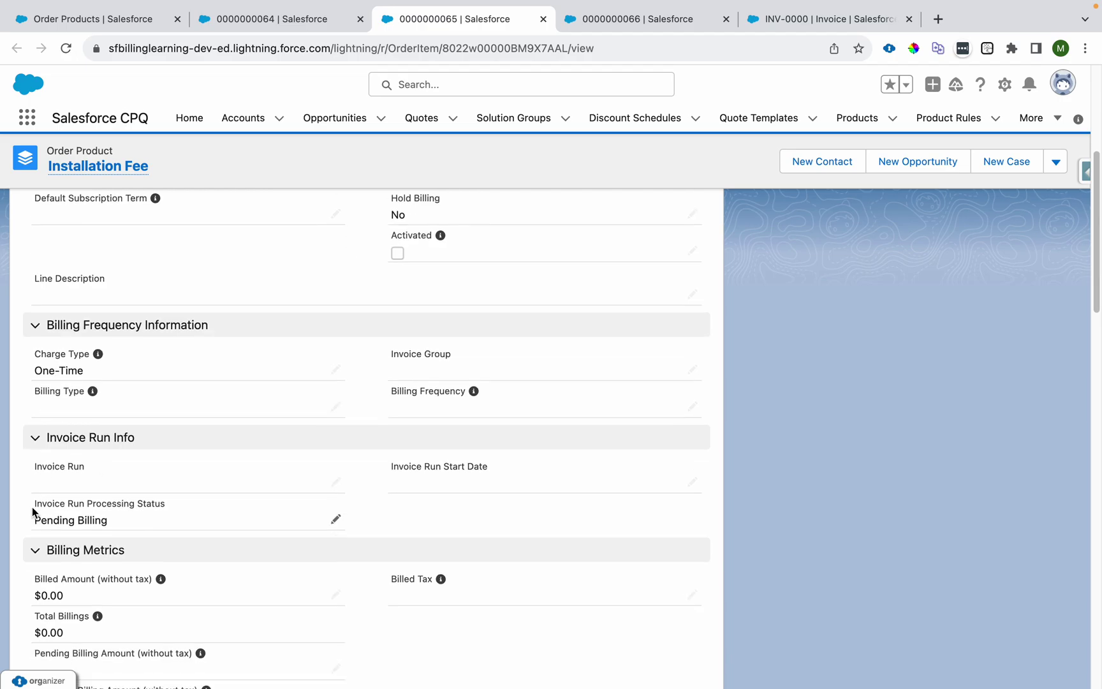
left_click_drag(32, 504, 173, 502)
key("super+r")
left_click(632, 25)
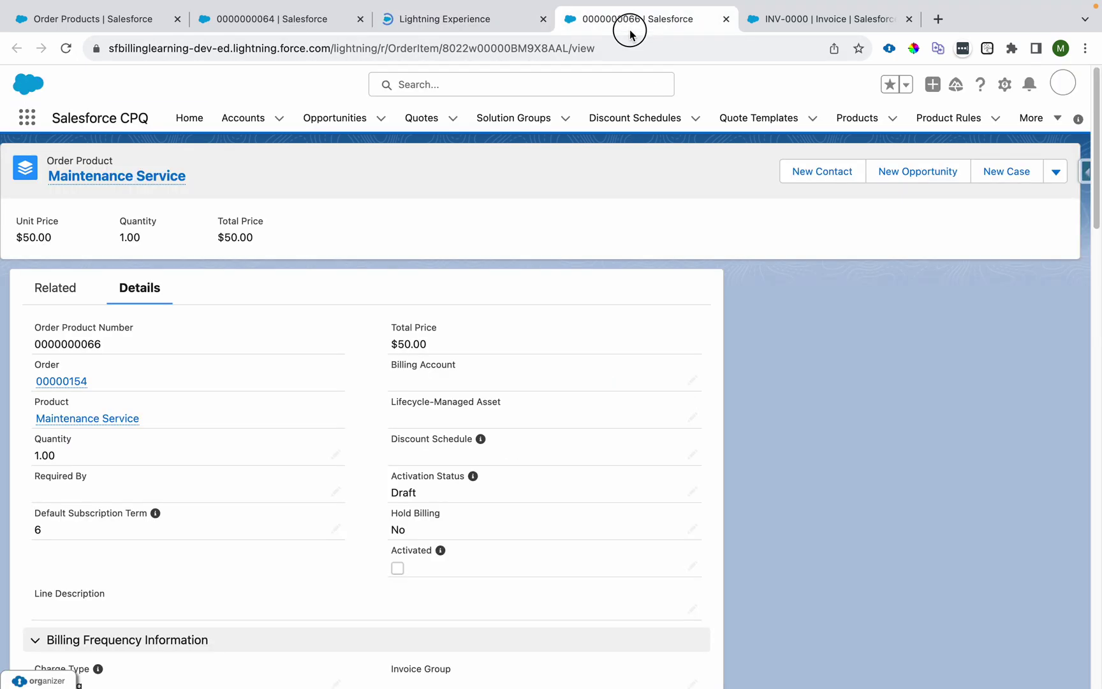
key("super+r")
Step: Highlight the In Progress invoice run status on the Software Services and Maintenance Service records
left_click(284, 25)
scroll(244, 409, "down", 4)
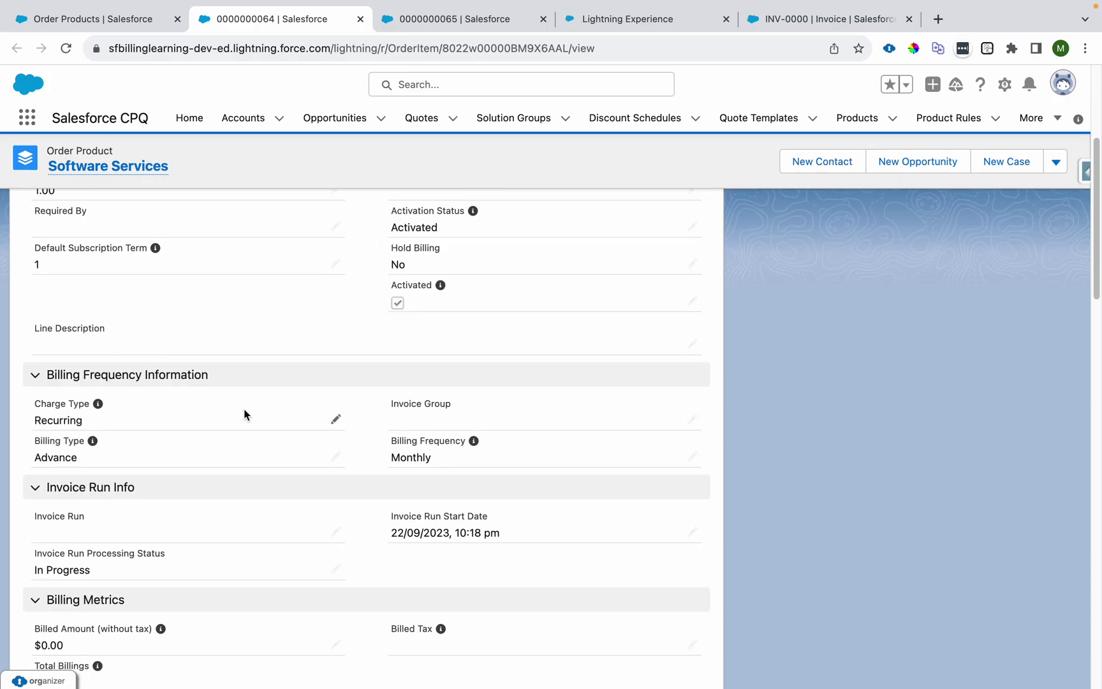
left_click_drag(37, 568, 143, 568)
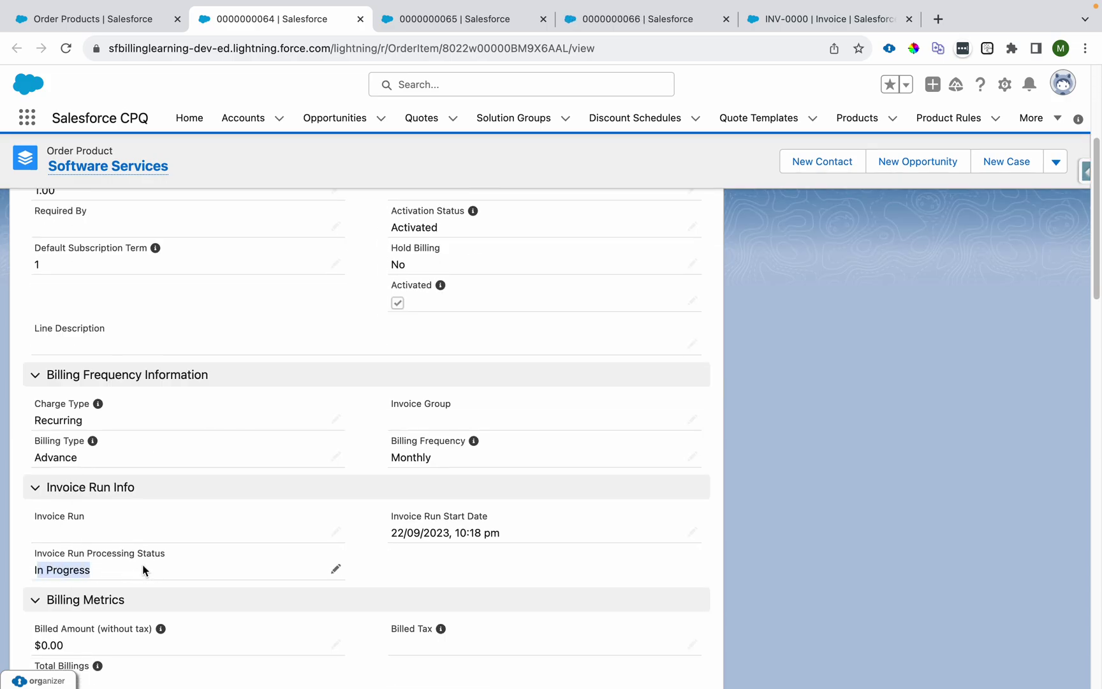
left_click(454, 19)
scroll(261, 423, "down", 10)
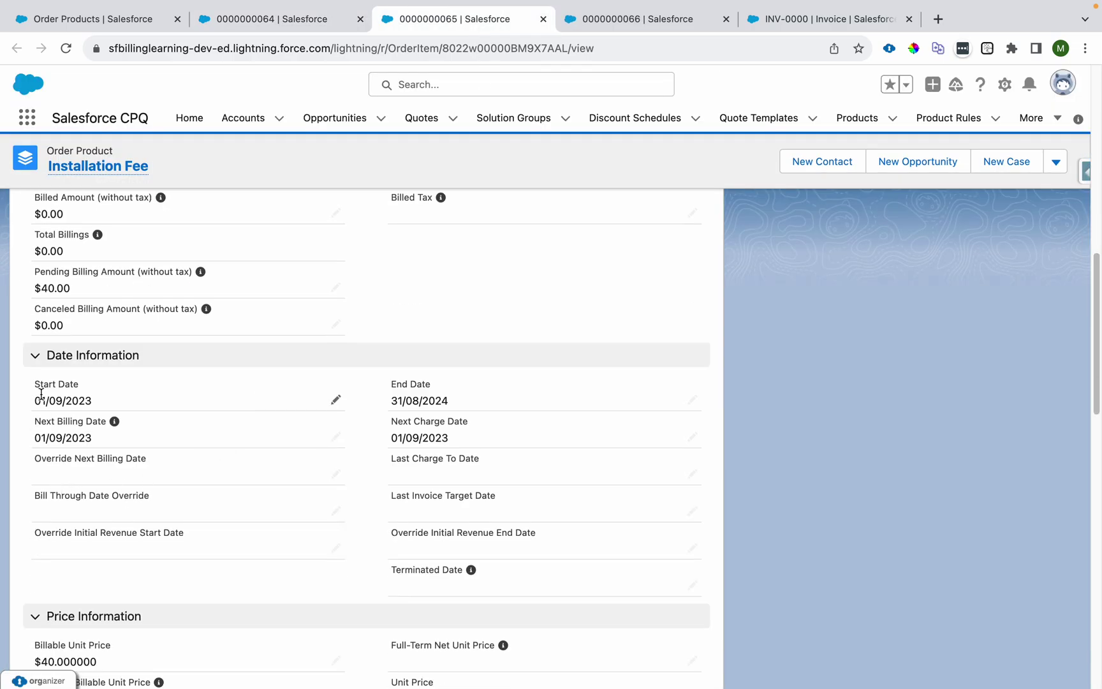
scroll(41, 394, "up", 6)
scroll(61, 486, "down", 2)
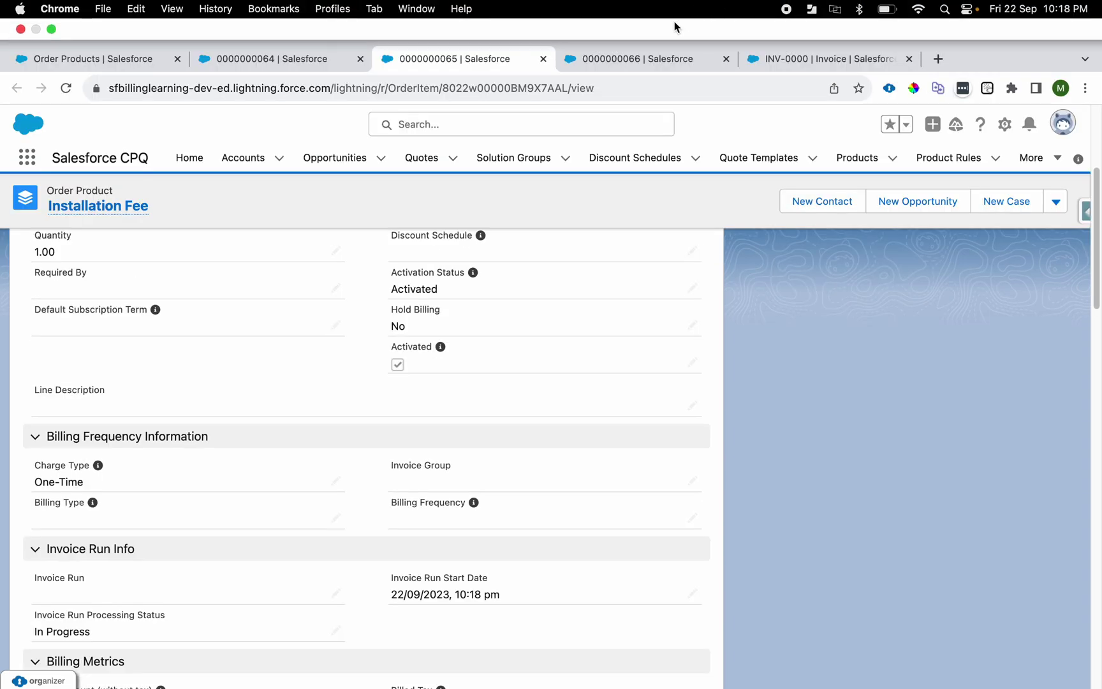
left_click(643, 54)
scroll(279, 323, "down", 10)
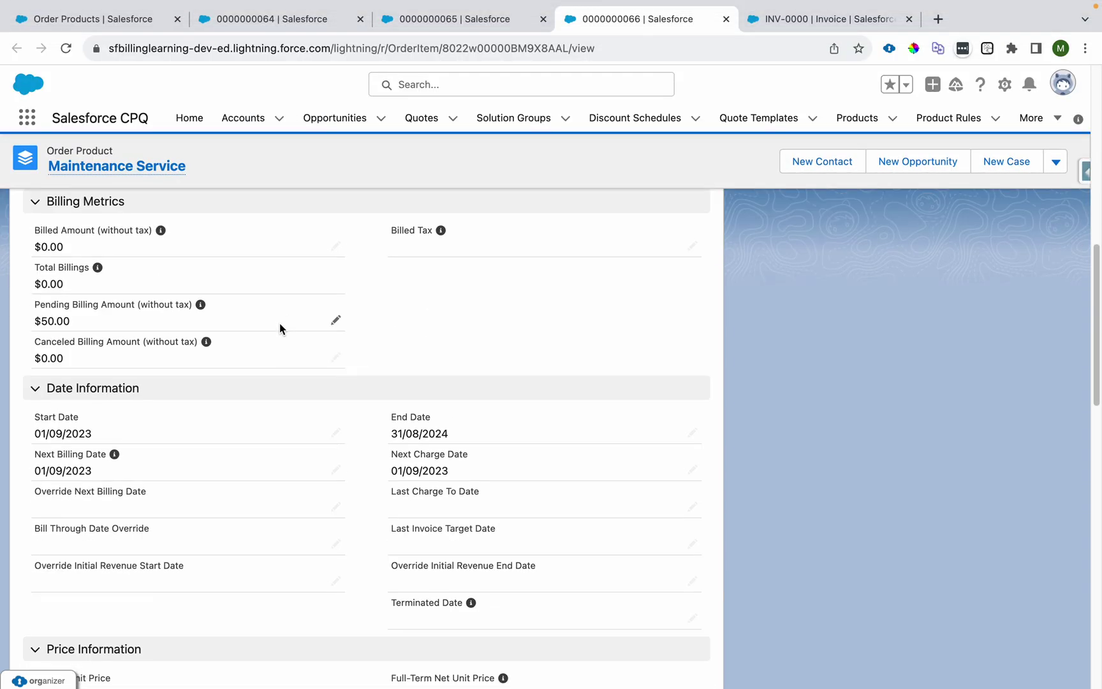
scroll(54, 412, "up", 4)
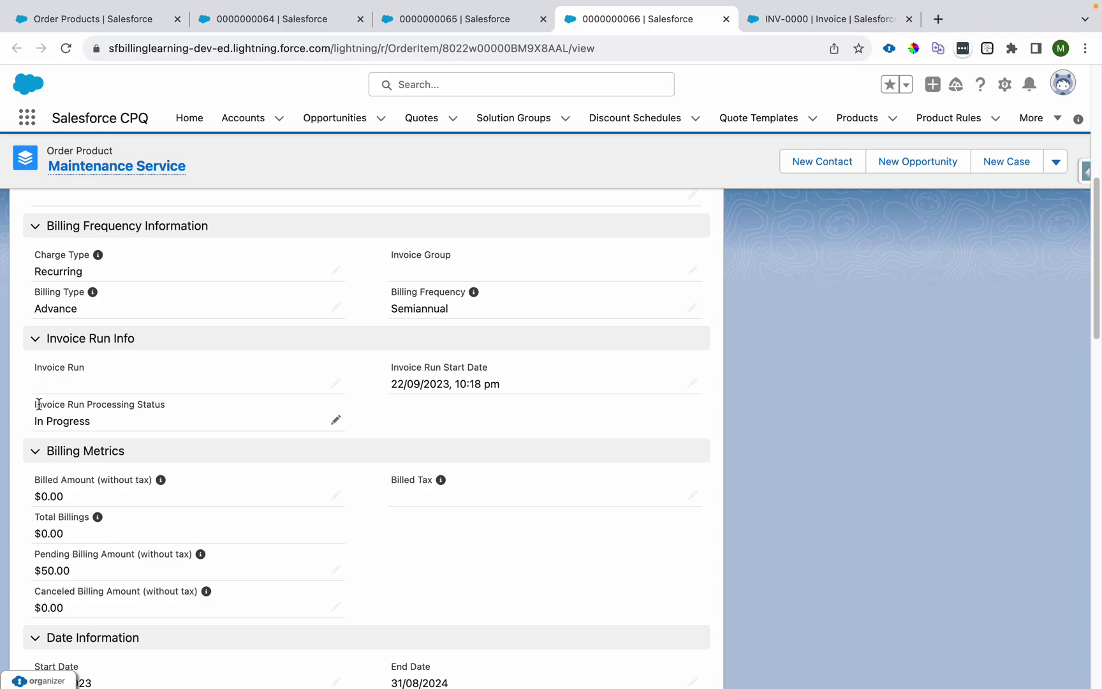
left_click_drag(38, 404, 137, 418)
Step: Return to order 00000154 and tick and save Bill Now again
left_click(134, 23)
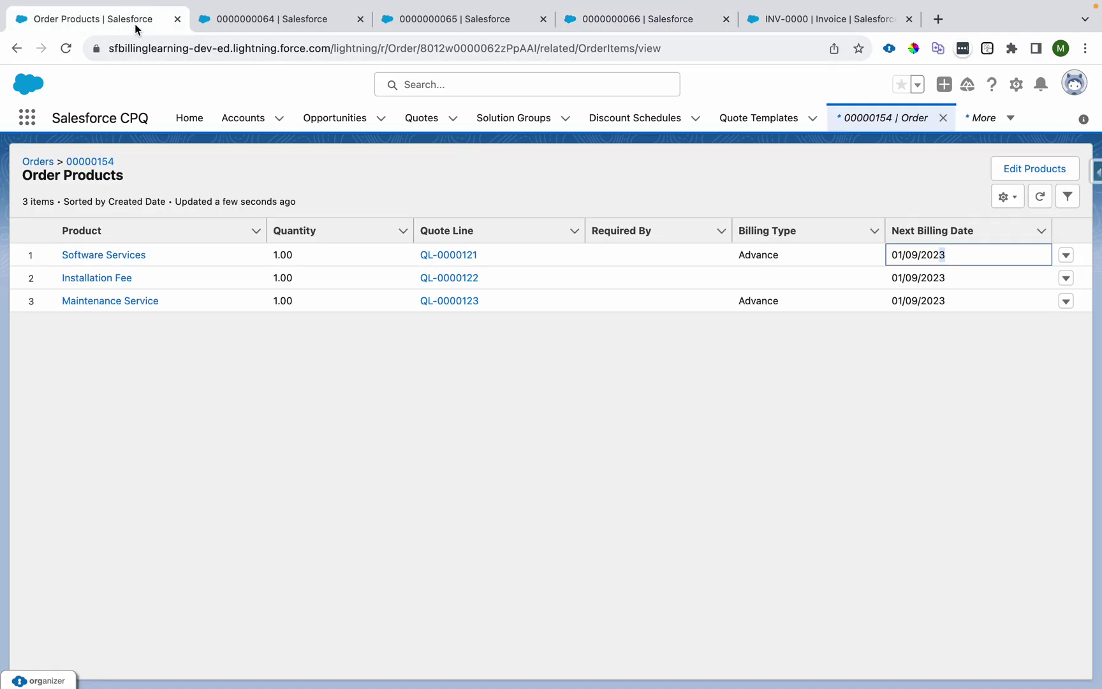
left_click(100, 162)
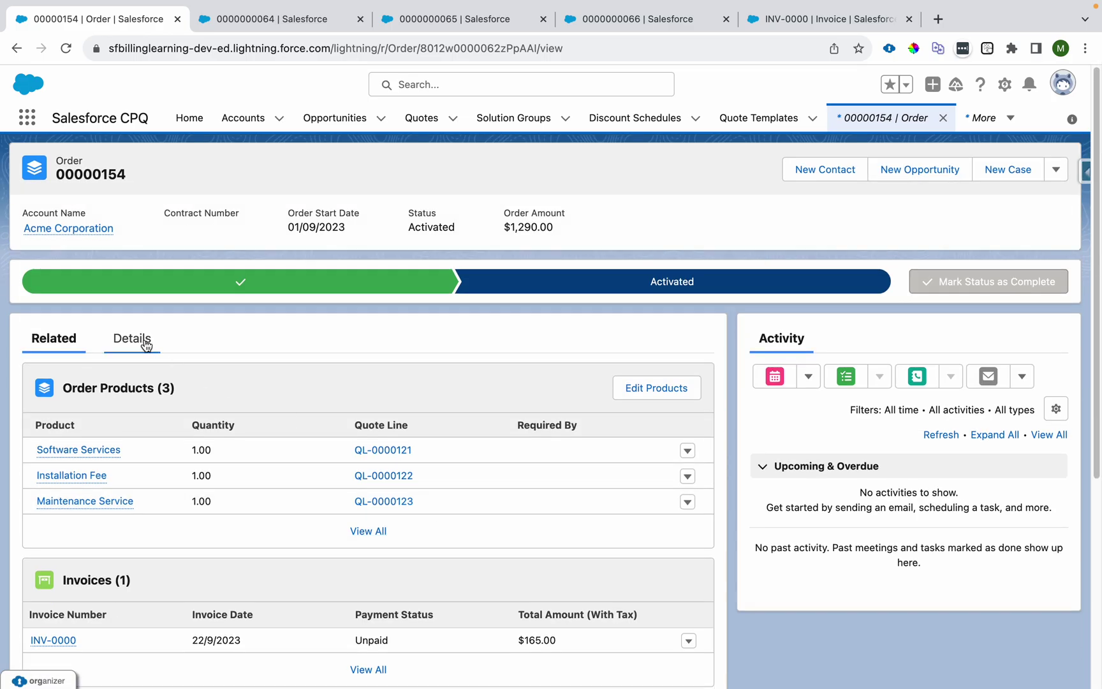
left_click(145, 345)
scroll(775, 475, "down", 10)
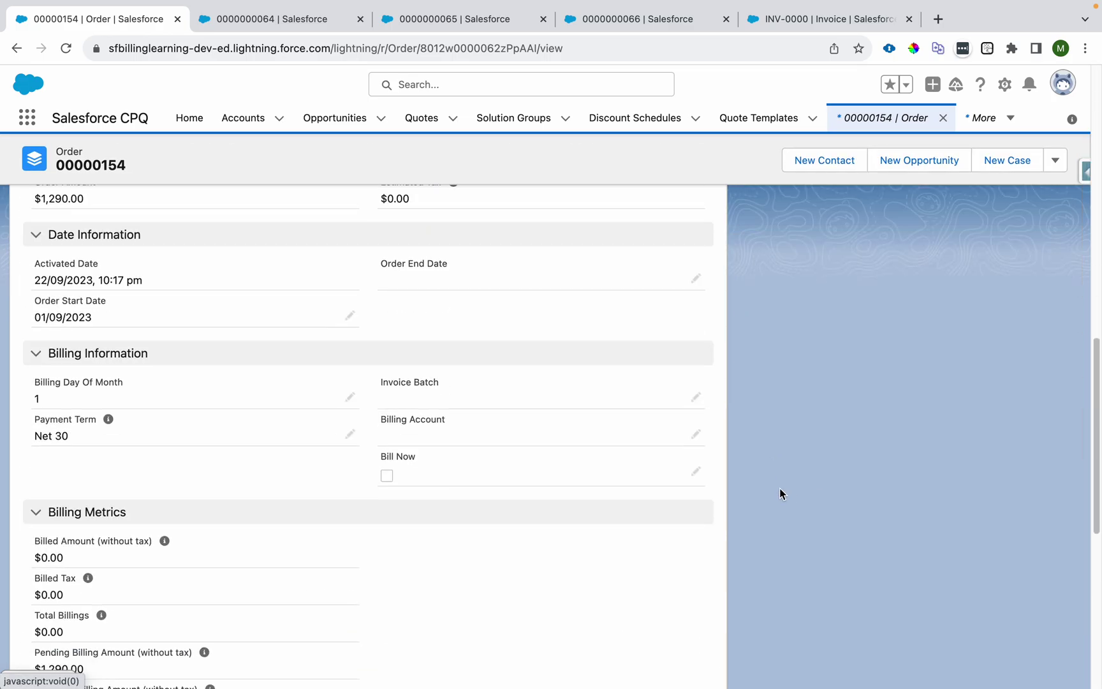
left_click(697, 475)
left_click(387, 483)
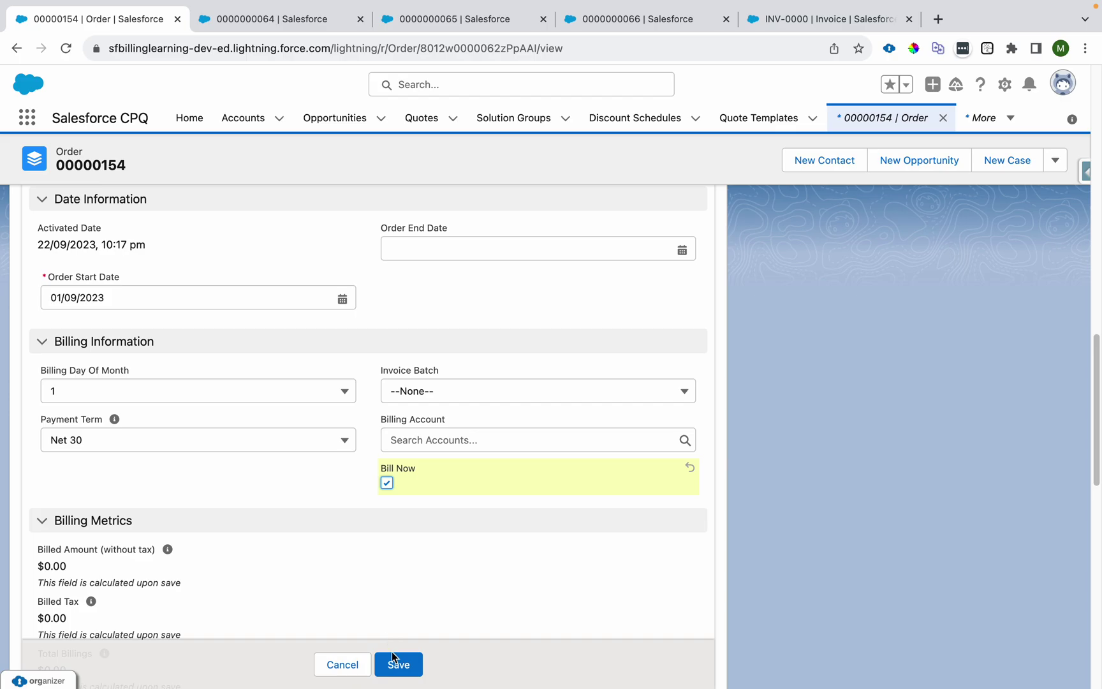
left_click(396, 667)
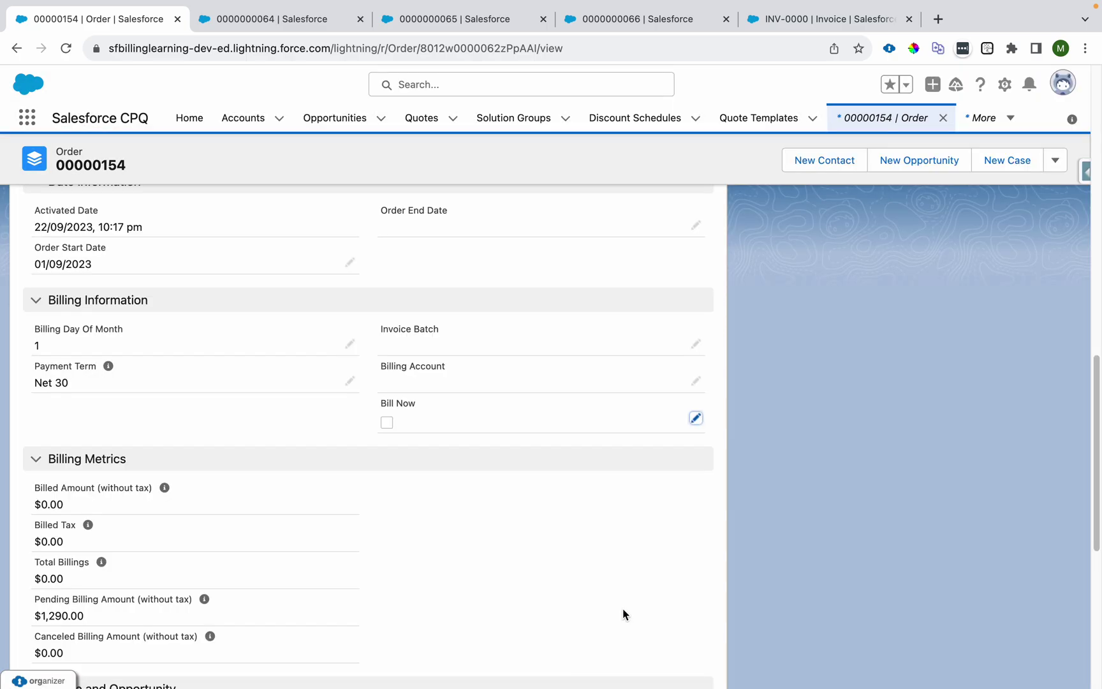
Step: Show the order's related lists and reload the page
scroll(623, 608, "up", 10)
left_click(70, 345)
scroll(164, 428, "down", 4)
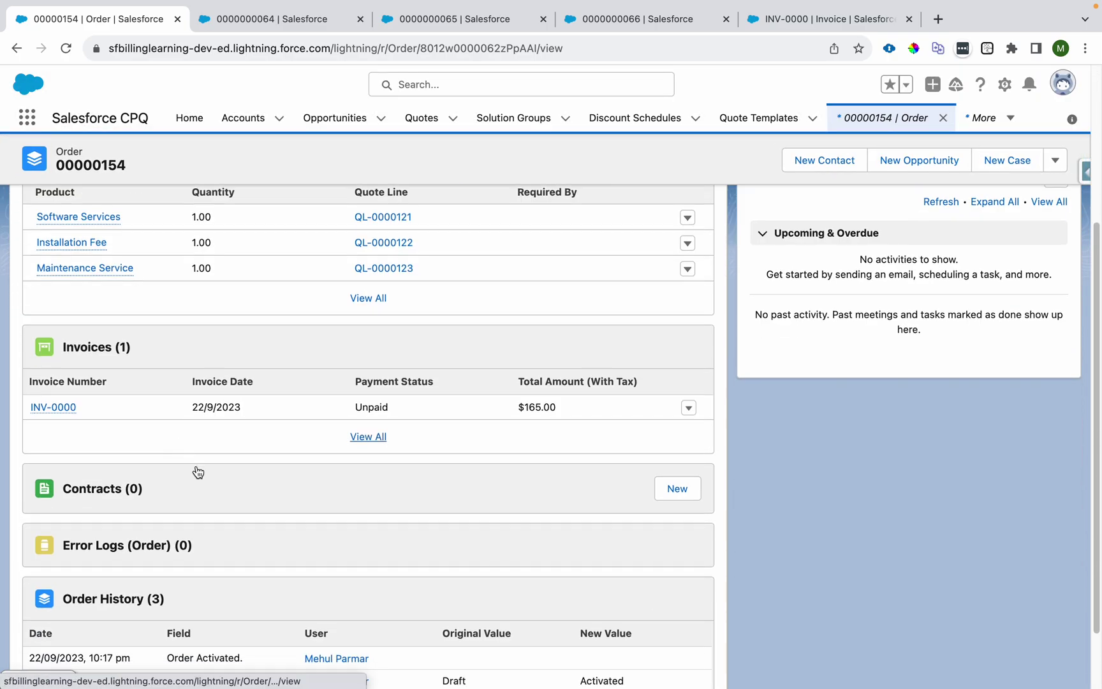
key("super+r")
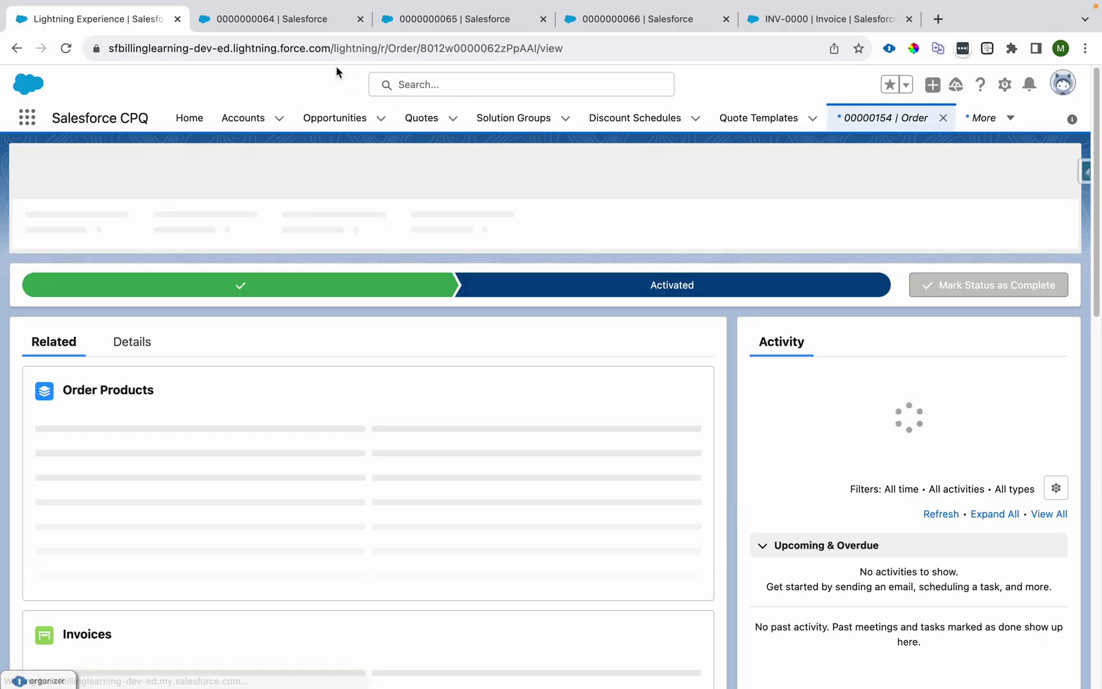
Step: Check the Software Services start date, then review the Installation Fee order product's billing dates
left_click(282, 20)
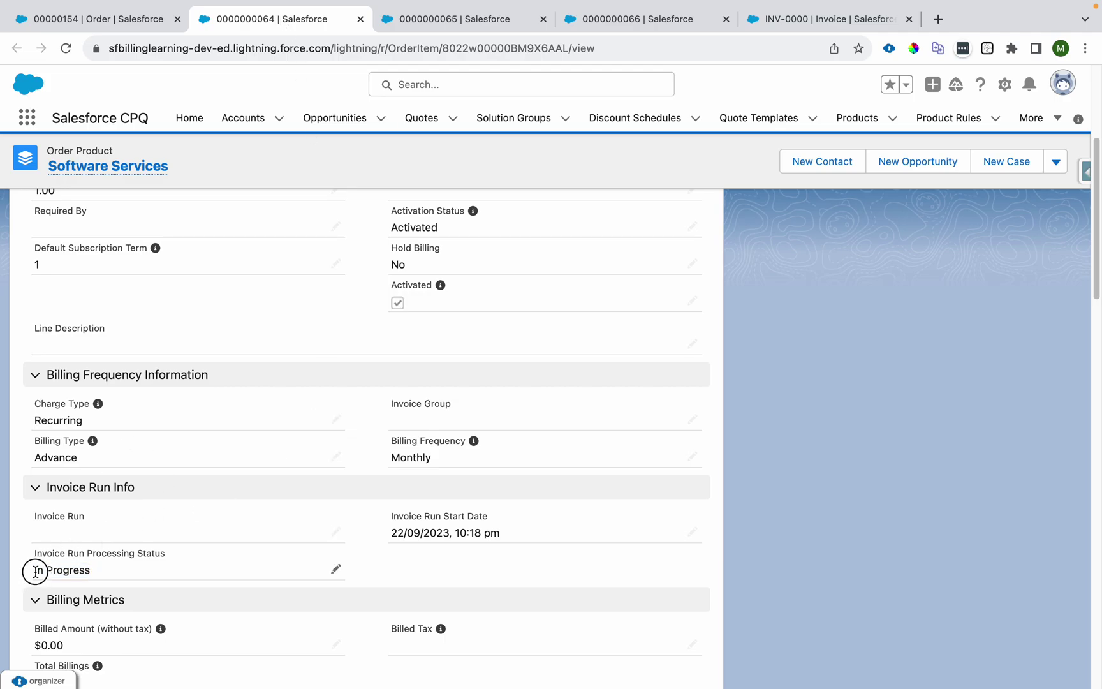
scroll(125, 573, "down", 4)
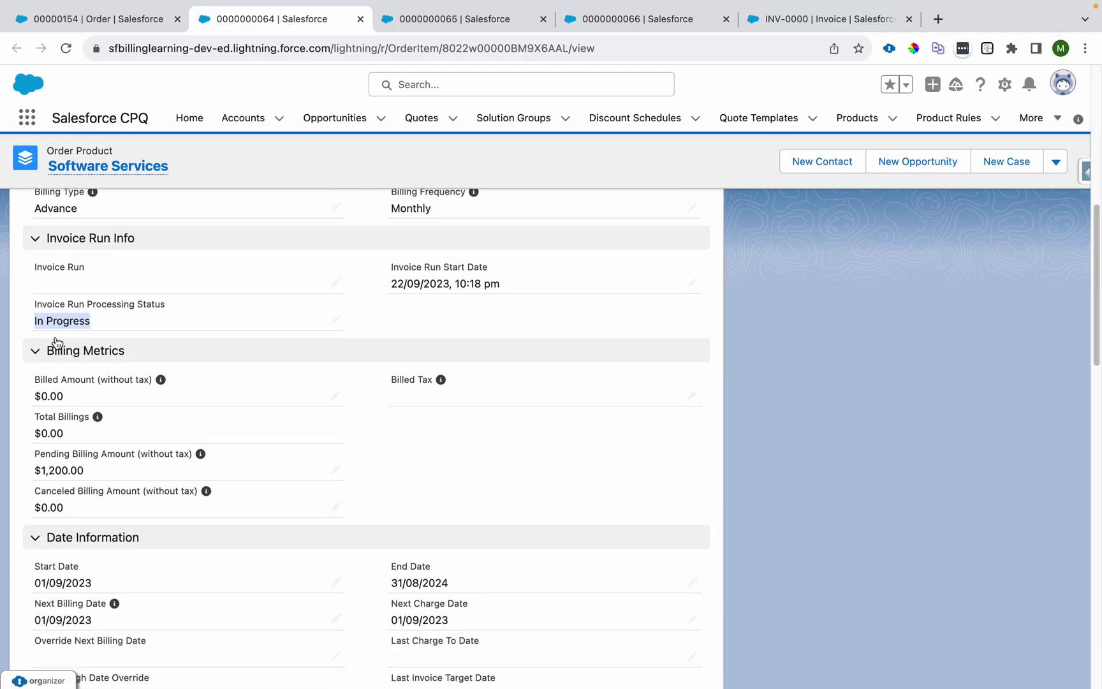
scroll(154, 460, "down", 1)
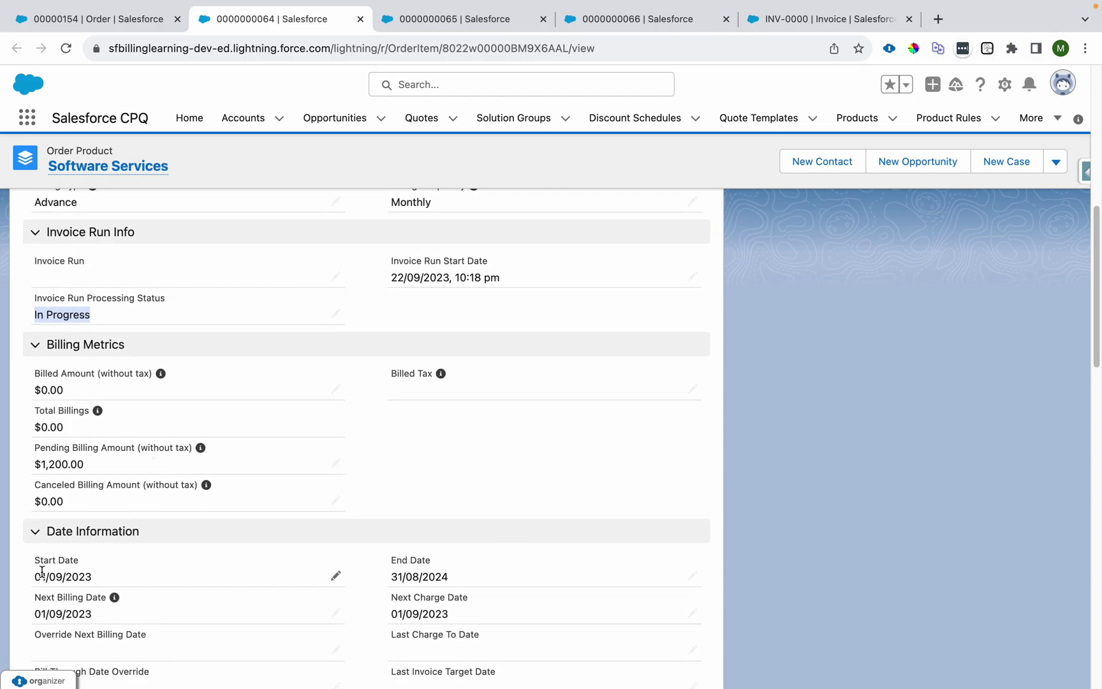
left_click_drag(35, 575, 117, 579)
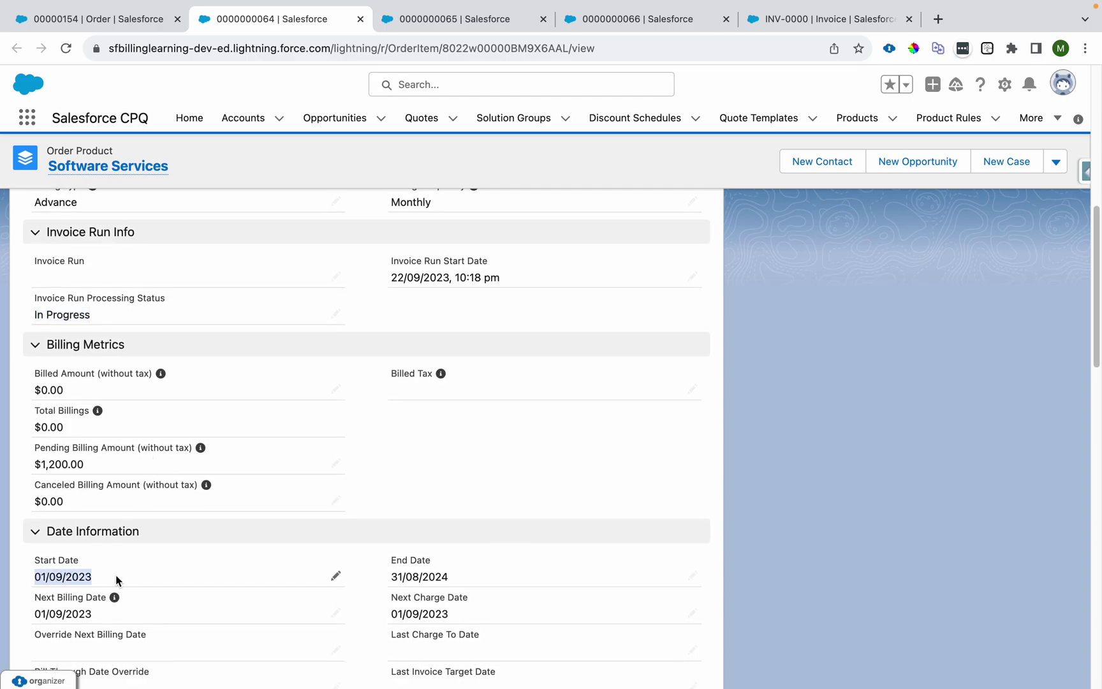
left_click(485, 20)
scroll(197, 501, "down", 5)
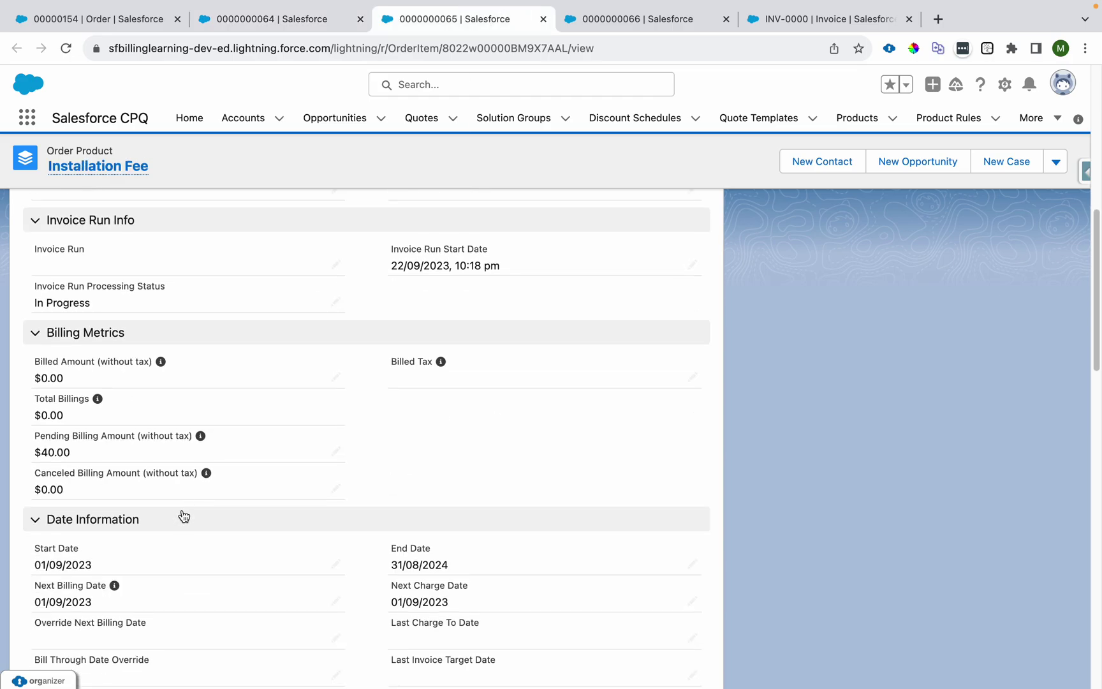
Step: On invoice INV-0000, change Status to Posted and save
left_click(822, 19)
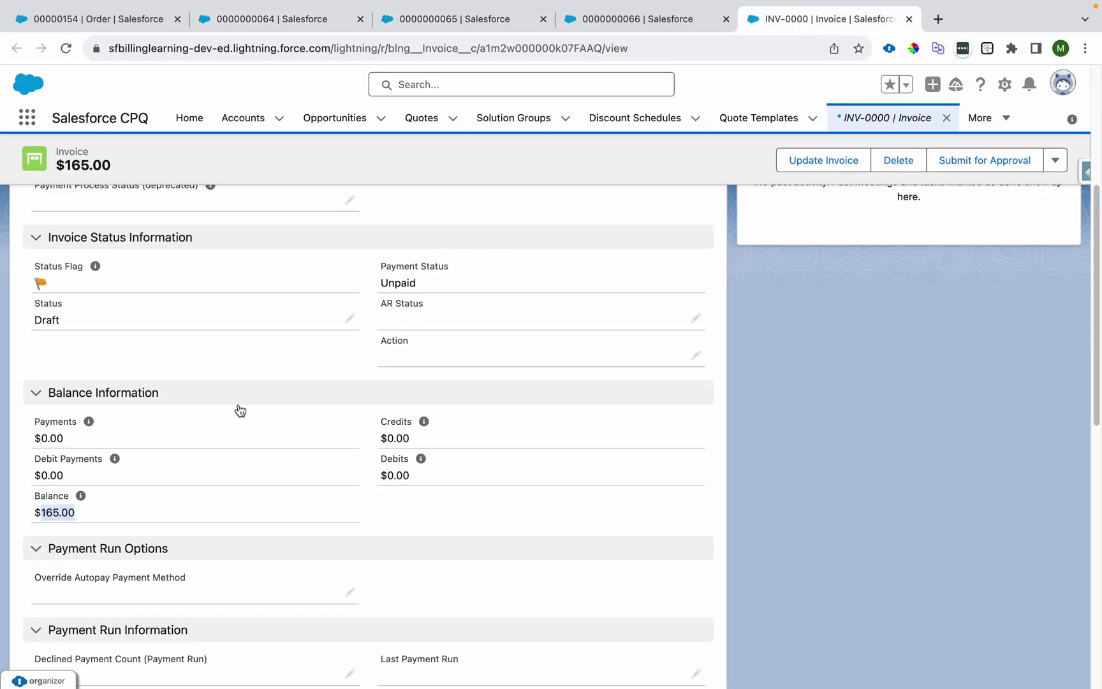
left_click(350, 319)
left_click(217, 347)
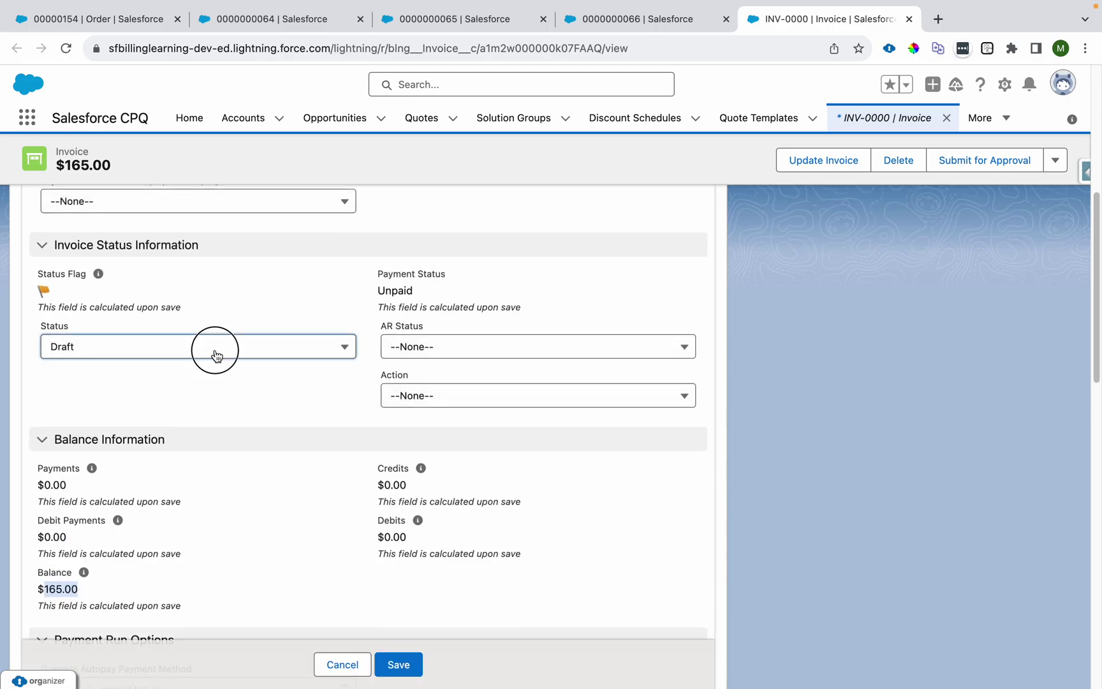
left_click(179, 488)
scroll(235, 507, "down", 9)
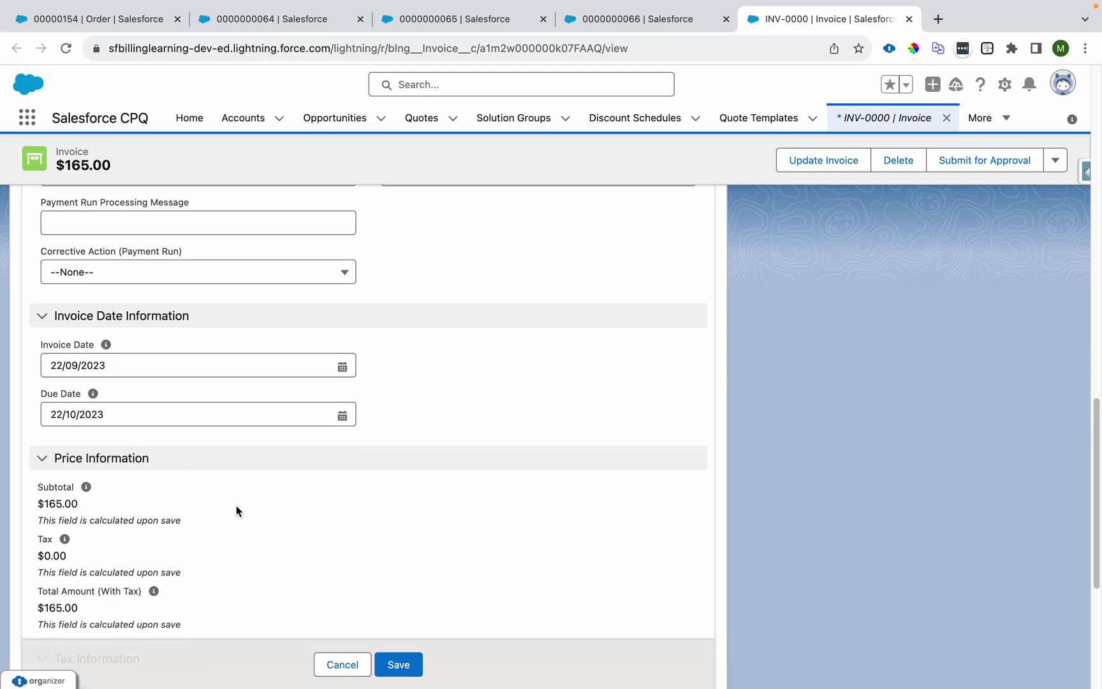
left_click(399, 664)
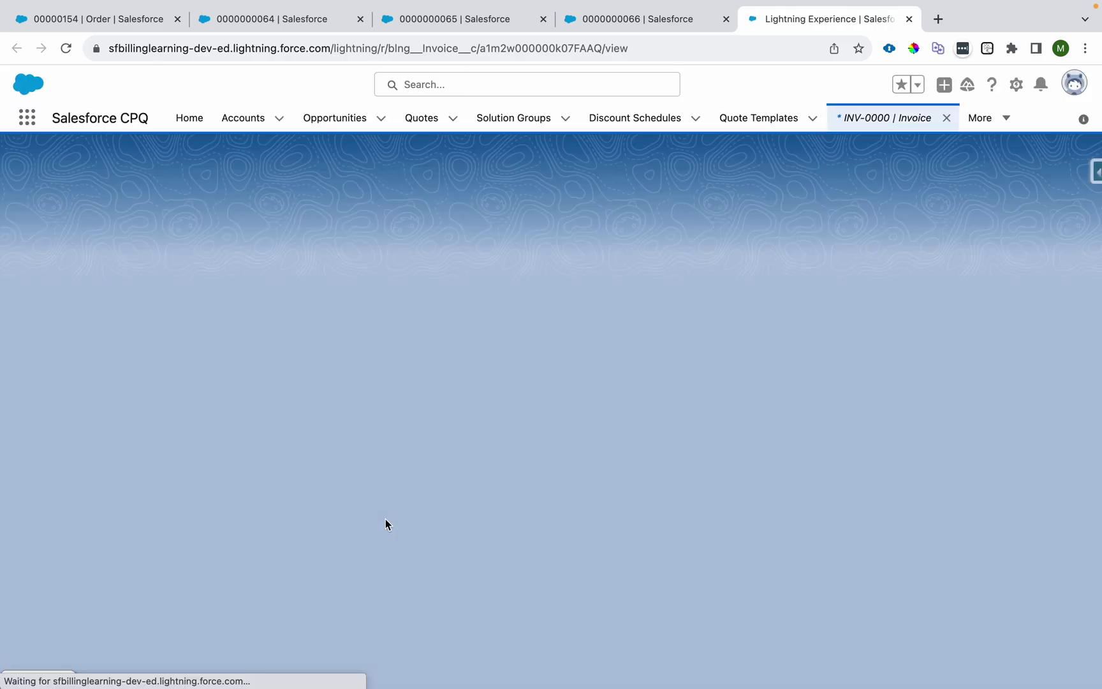
Step: Set Tax Status to --None--, clear the tax error message, and save the invoice
scroll(385, 518, "down", 10)
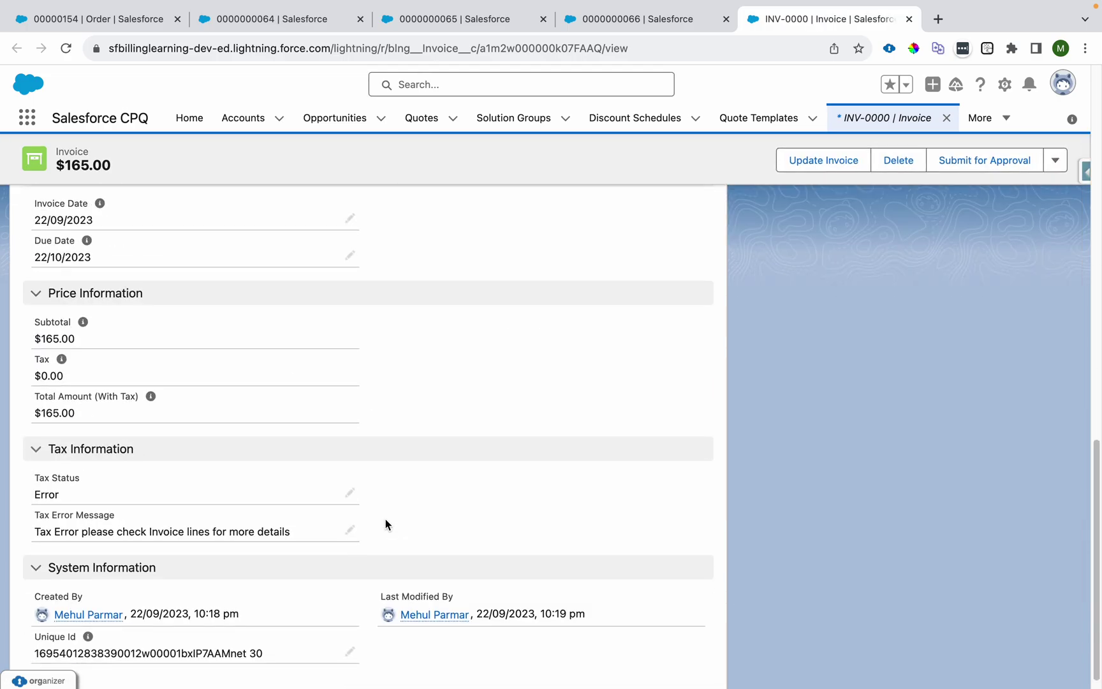
scroll(385, 522, "down", 1)
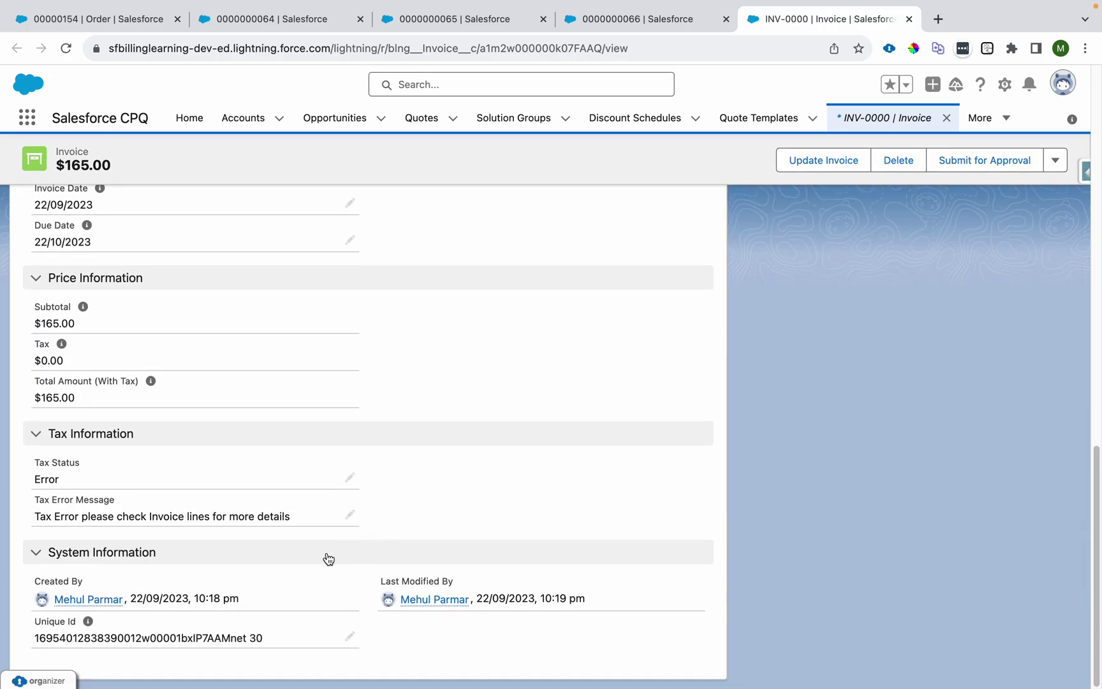
left_click(350, 483)
left_click(211, 503)
left_click(169, 526)
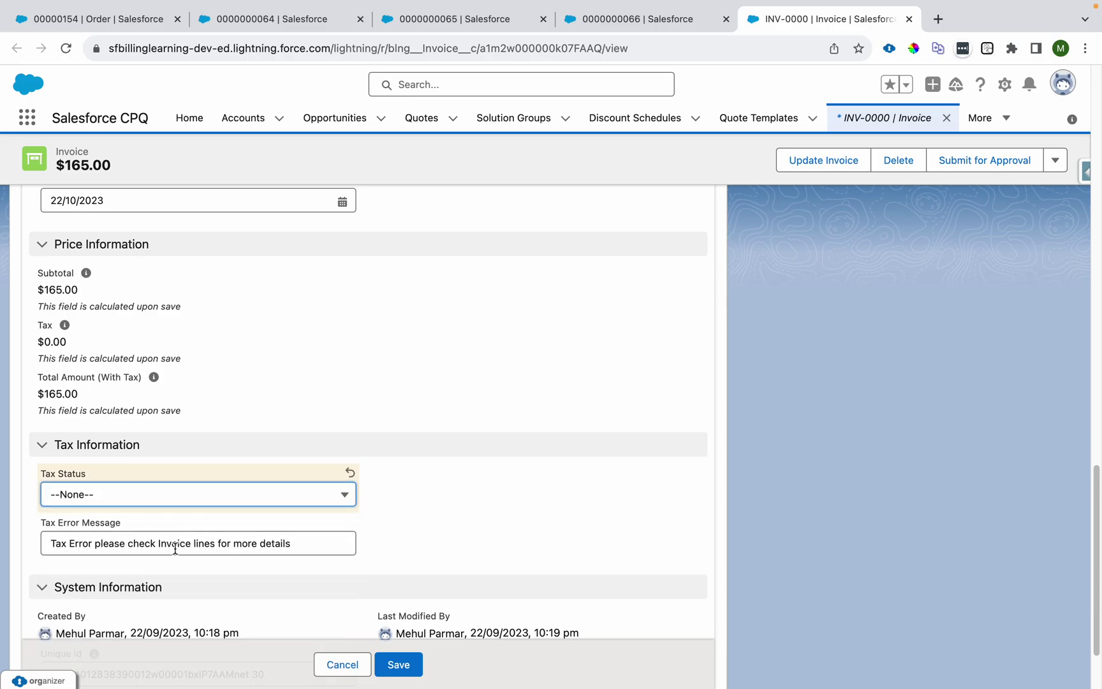
left_click(199, 543)
triple_click(199, 544)
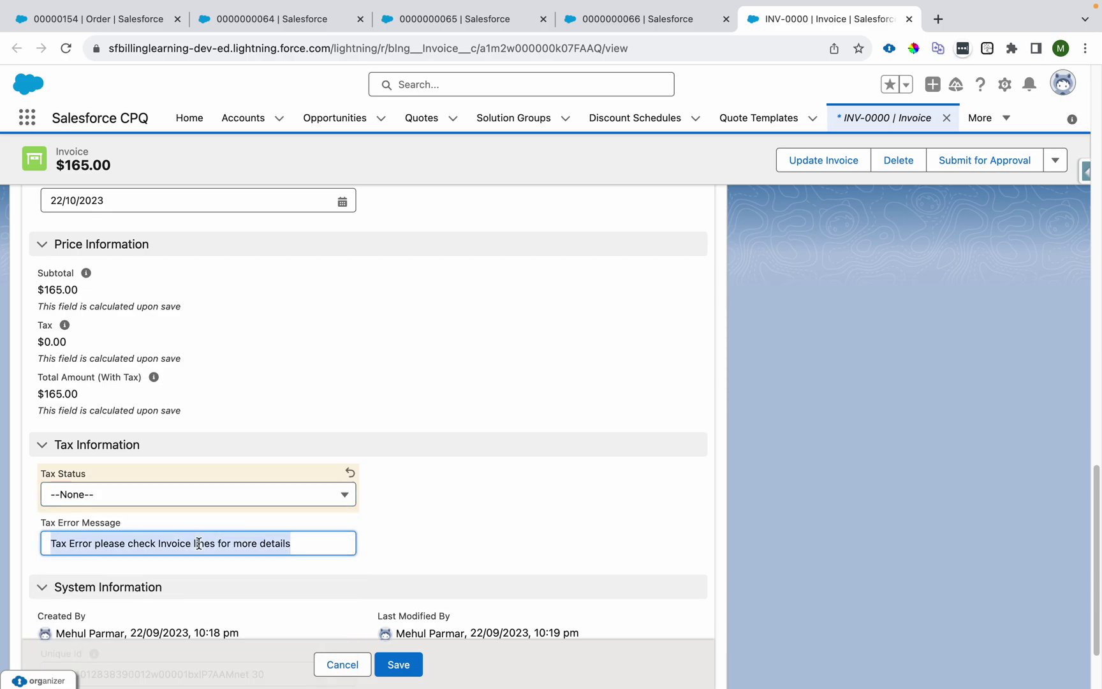
key("BackSpace")
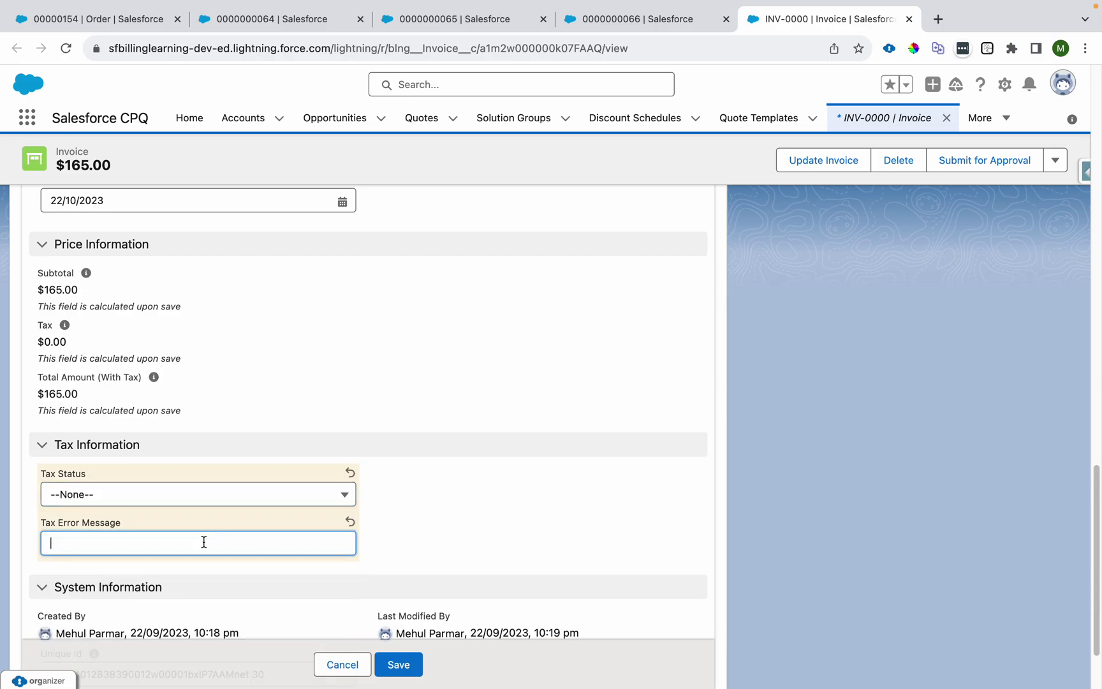
left_click(396, 665)
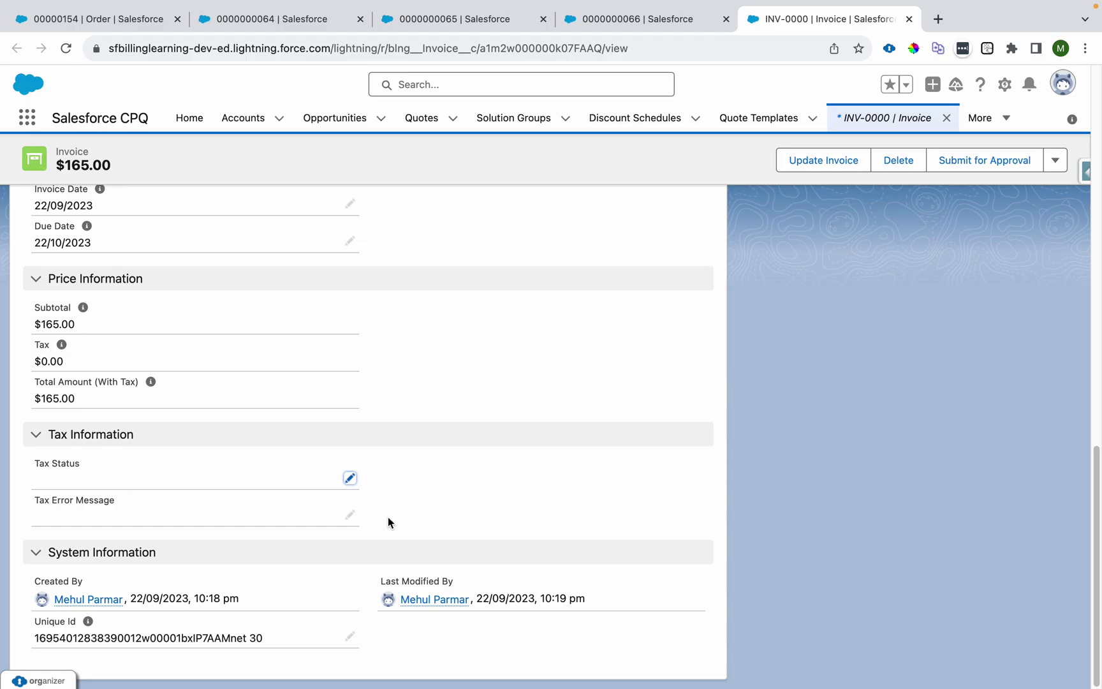
Step: Set INV-0000's Status to Posted, save, and reload to confirm it shows Posted
left_click(350, 328)
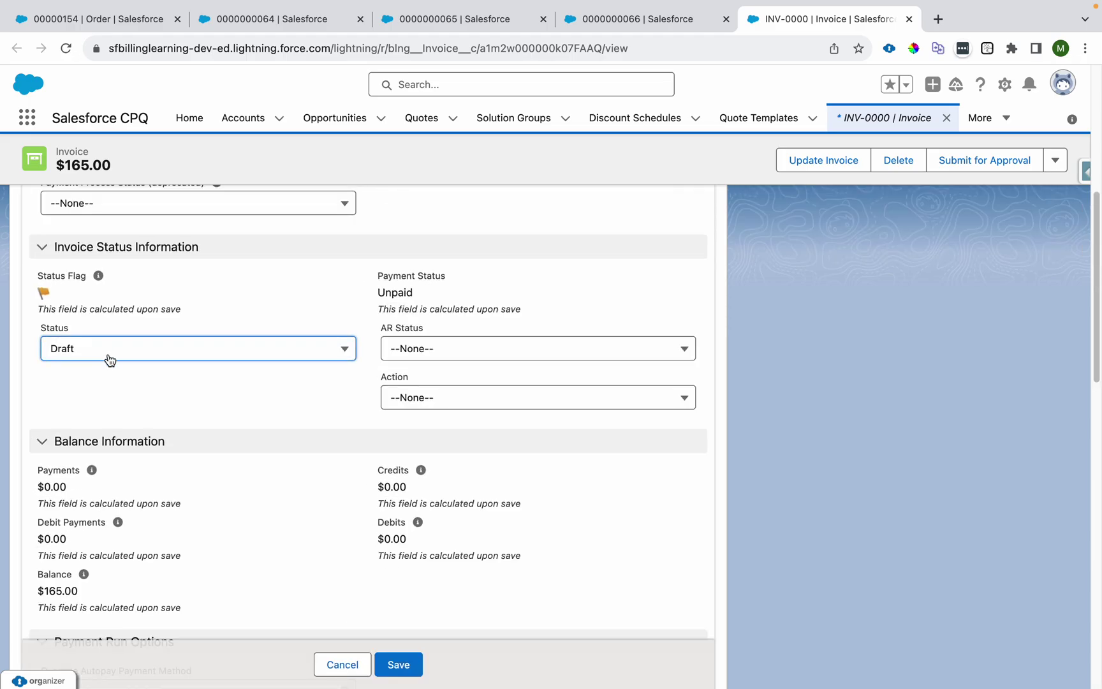
left_click(107, 352)
left_click(136, 488)
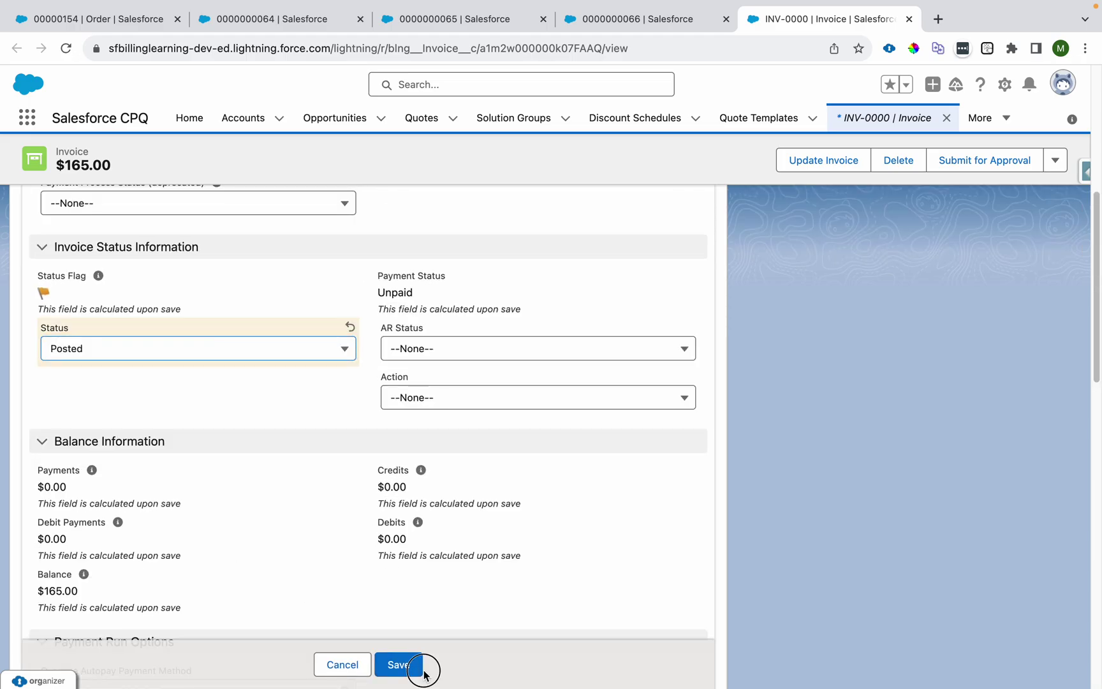
left_click(399, 665)
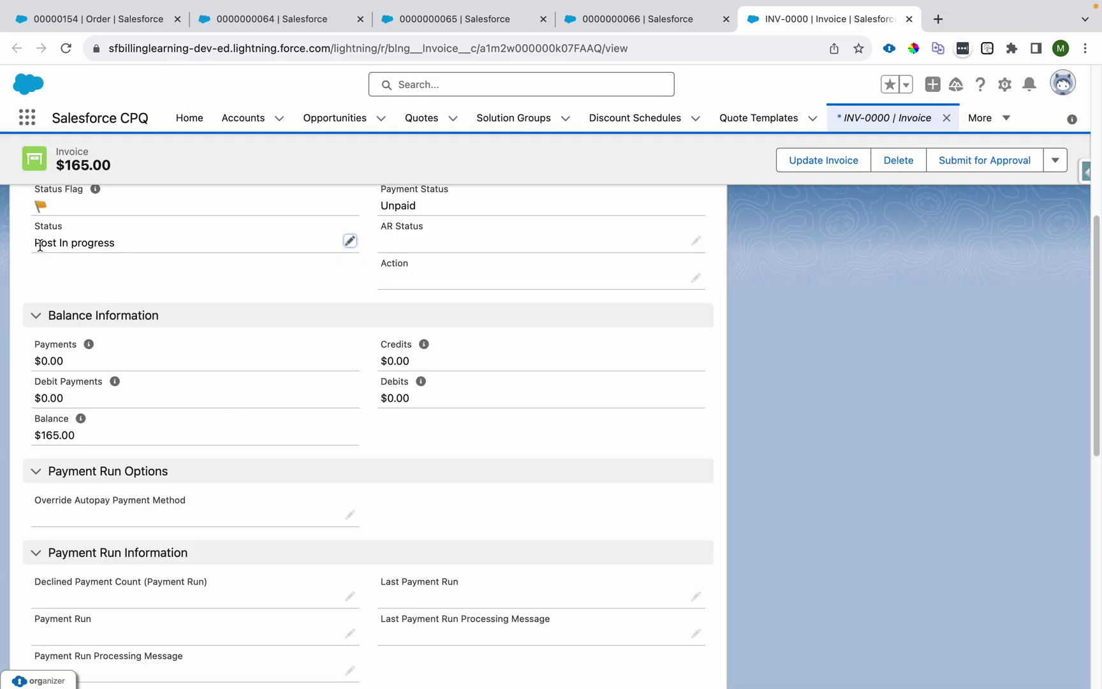
key("super+r")
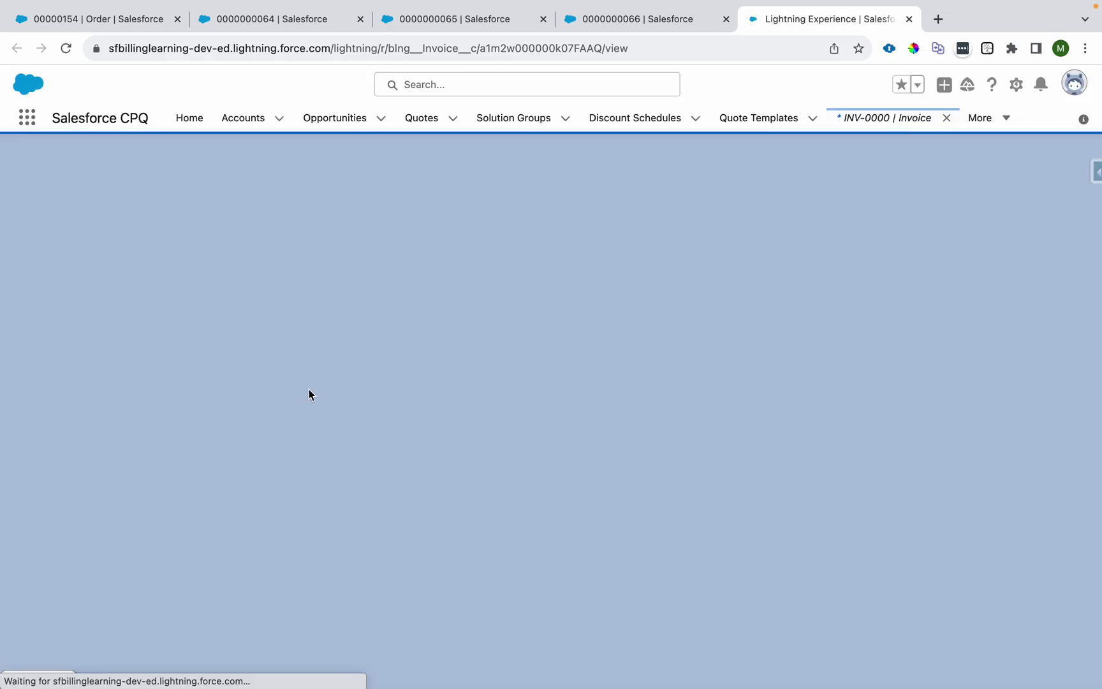
key("super+r")
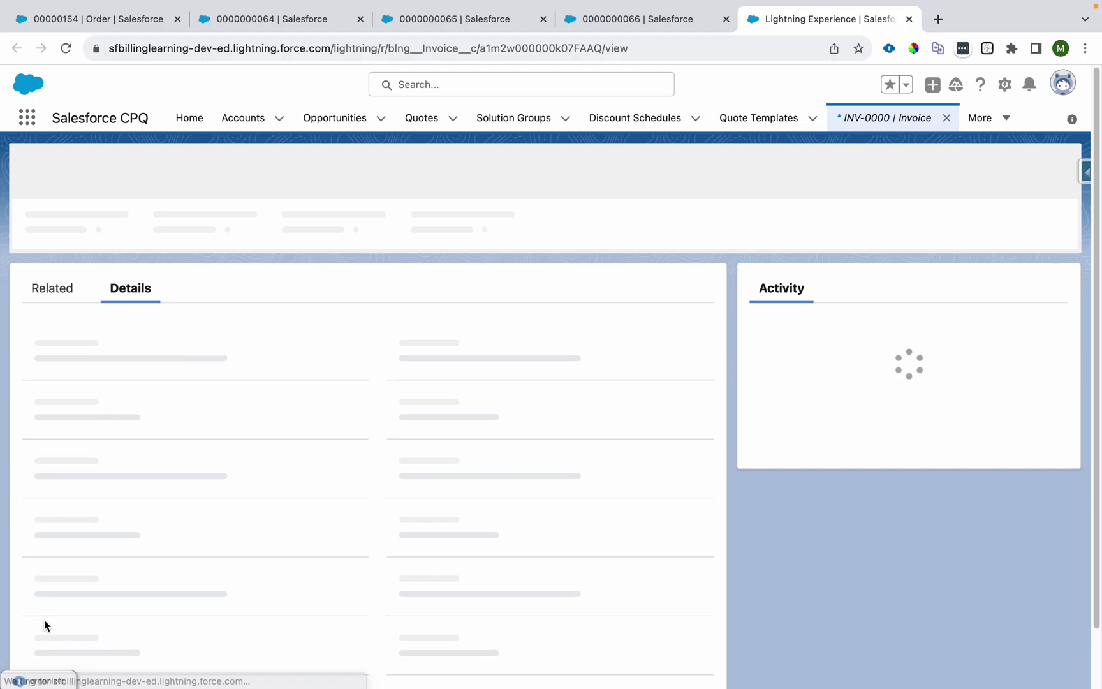
Step: Reload Software Services and confirm Pending Billing, $100.00 billed, next billing 01/10/2023
left_click(282, 20)
scroll(91, 365, "up", 1)
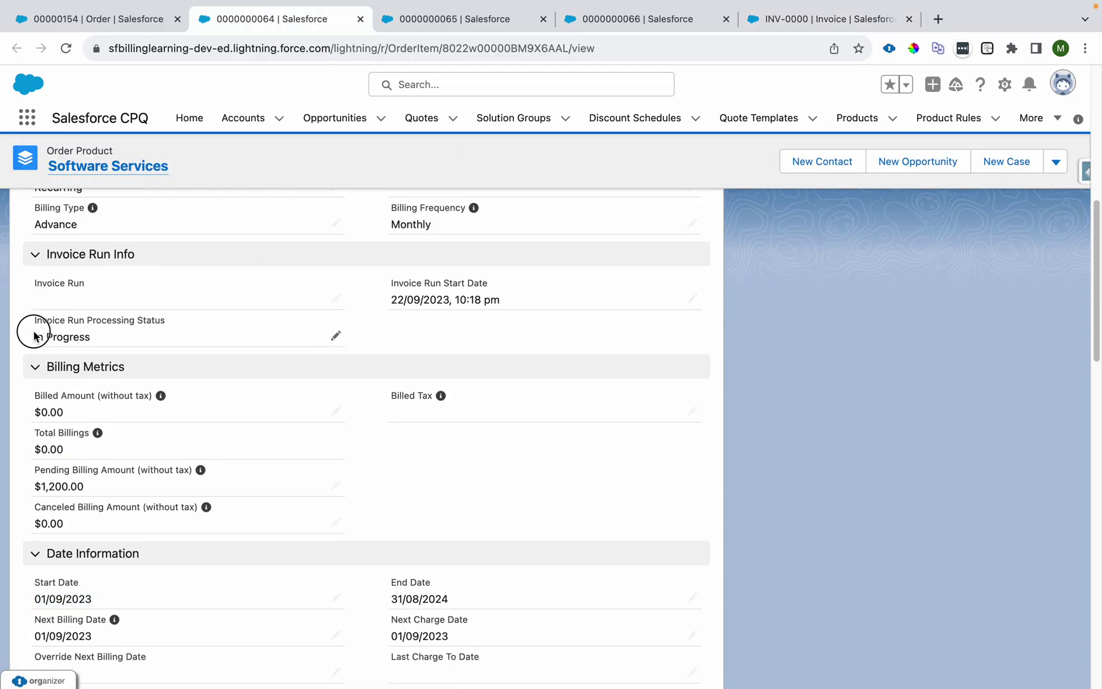
left_click_drag(34, 335, 161, 338)
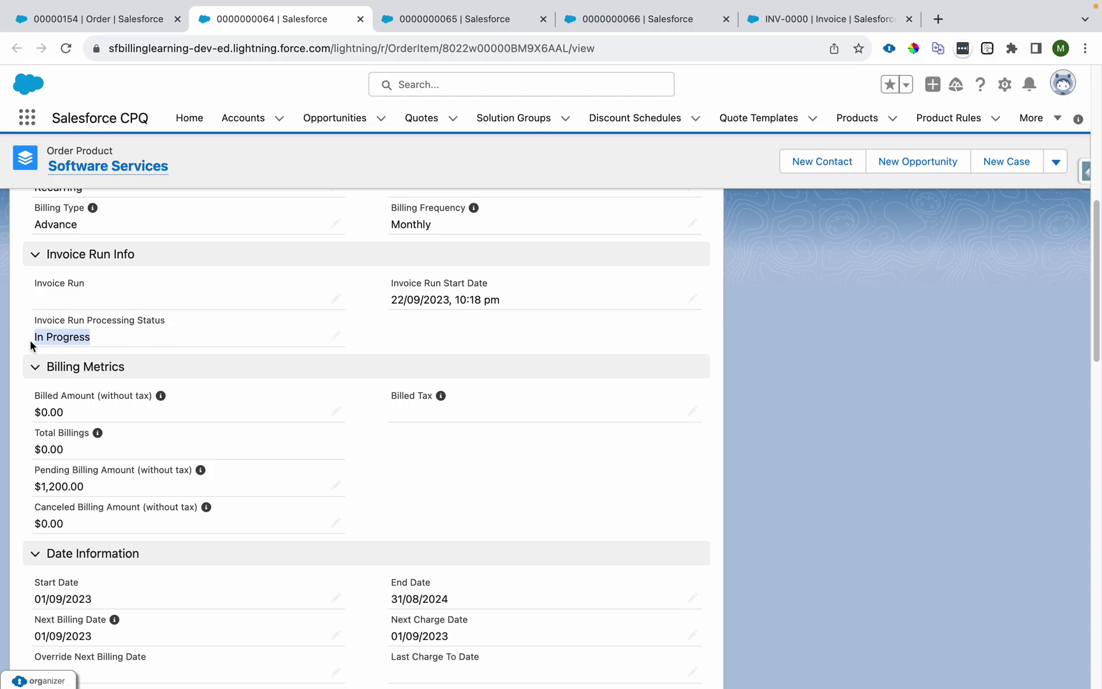
left_click(30, 635)
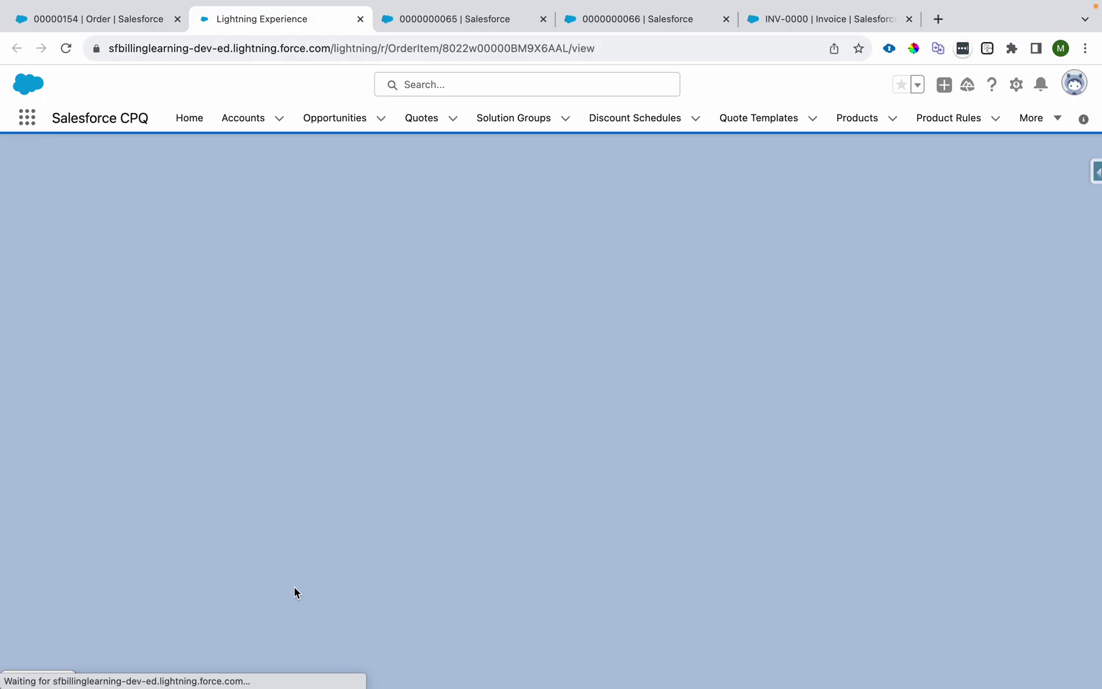
scroll(319, 529, "down", 5)
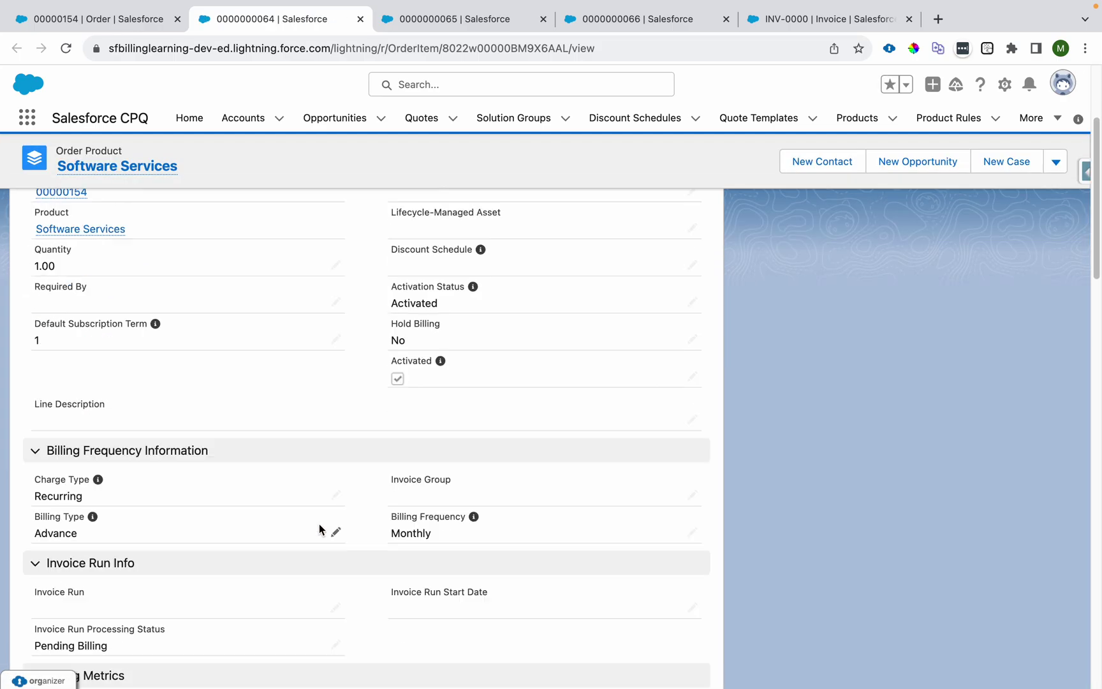
left_click_drag(30, 528, 118, 524)
scroll(125, 524, "down", 5)
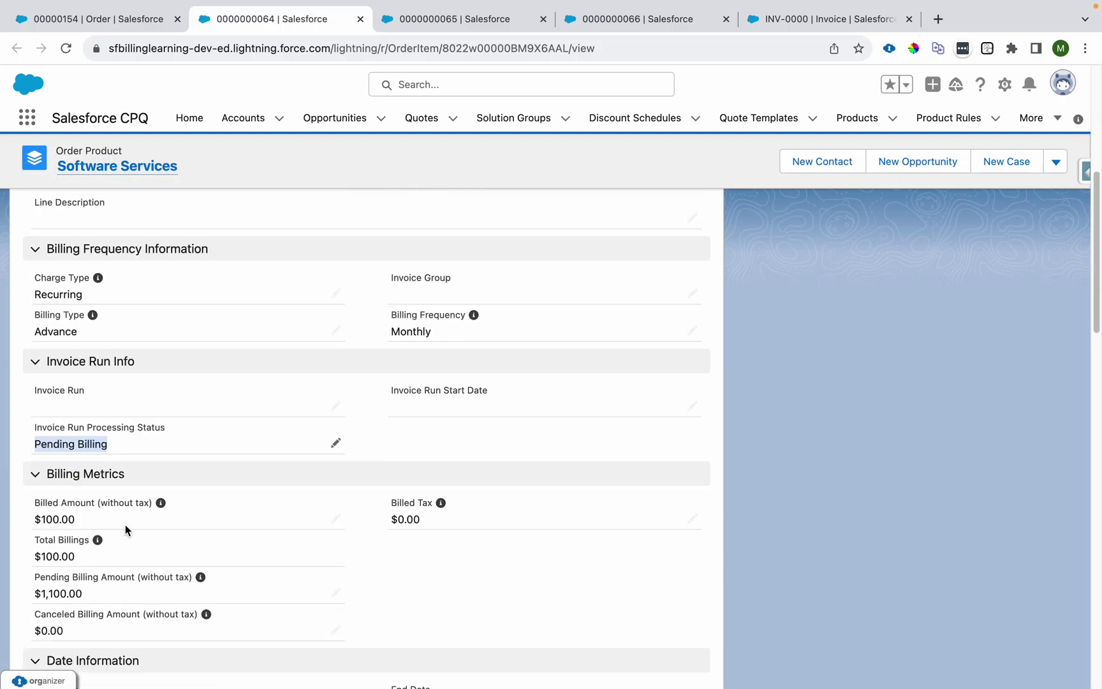
left_click_drag(32, 510, 93, 517)
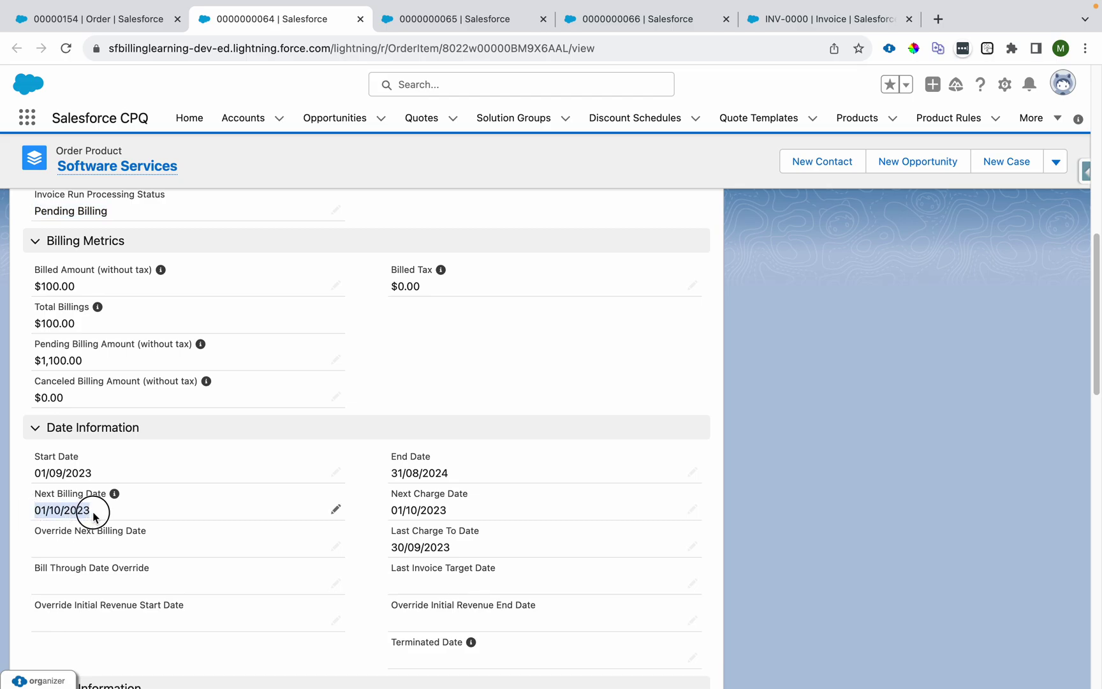
Step: Reload Installation Fee and confirm $40.00 billed with an empty Next Billing Date
left_click(492, 28)
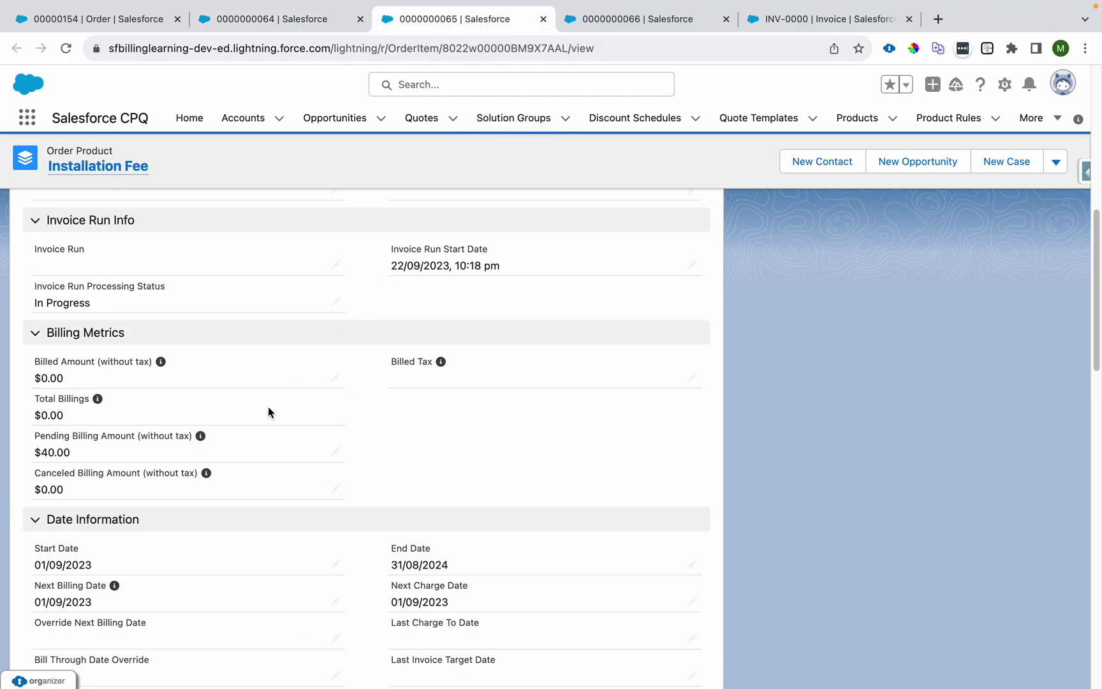
key("super+r")
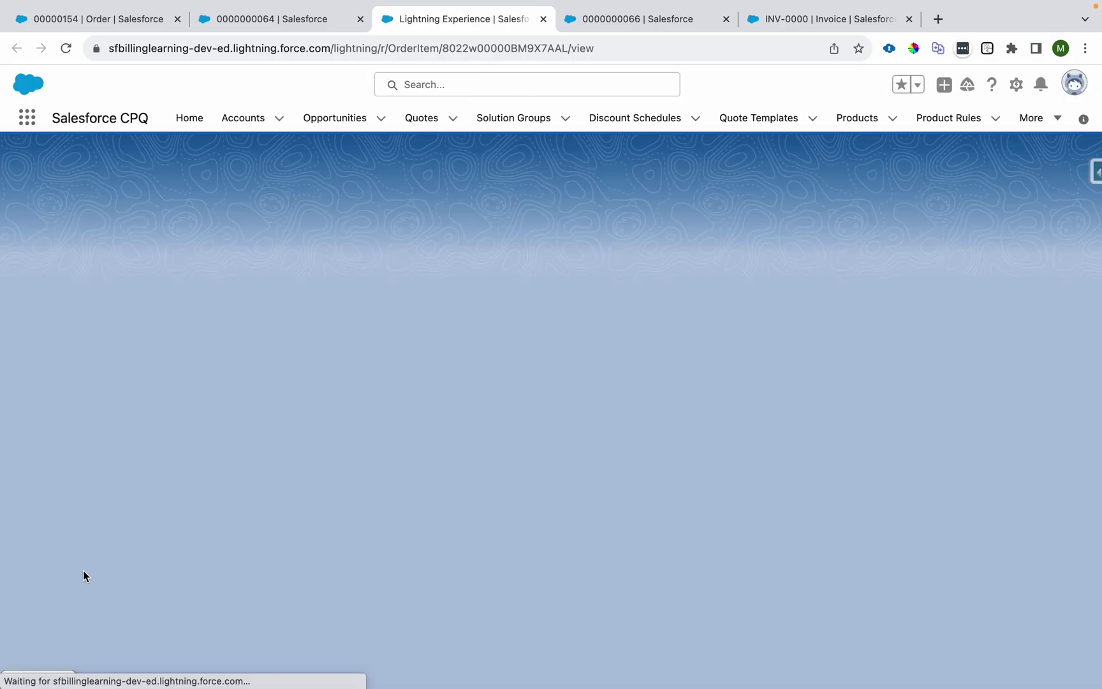
scroll(84, 576, "down", 5)
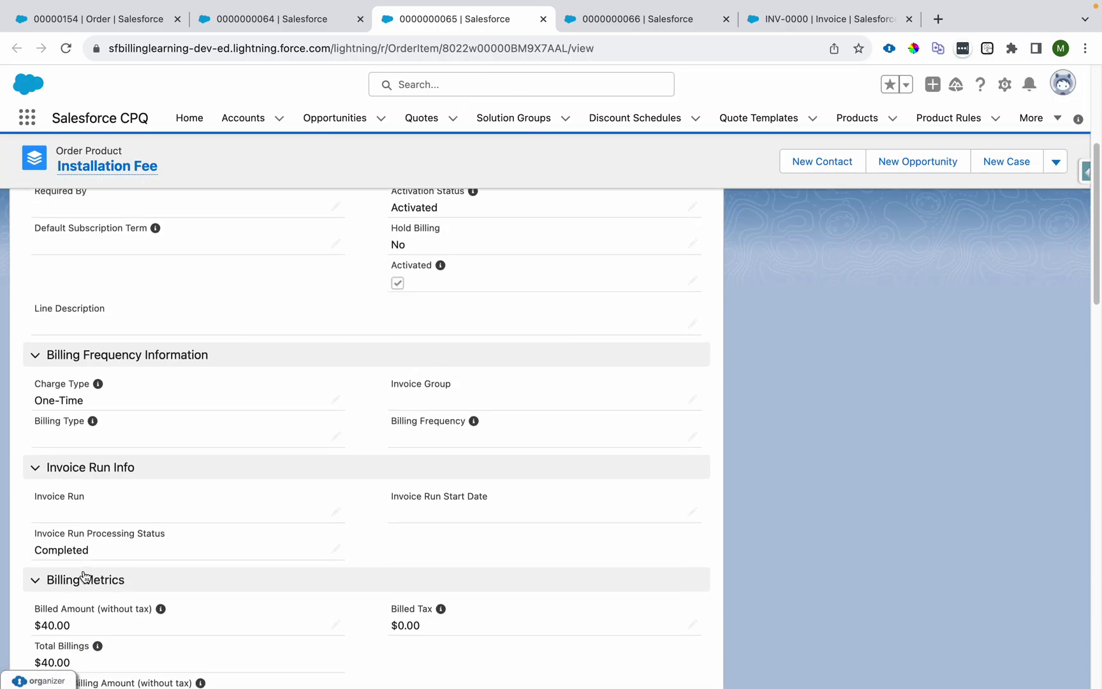
scroll(84, 575, "down", 1)
left_click_drag(34, 521, 89, 520)
scroll(90, 519, "down", 4)
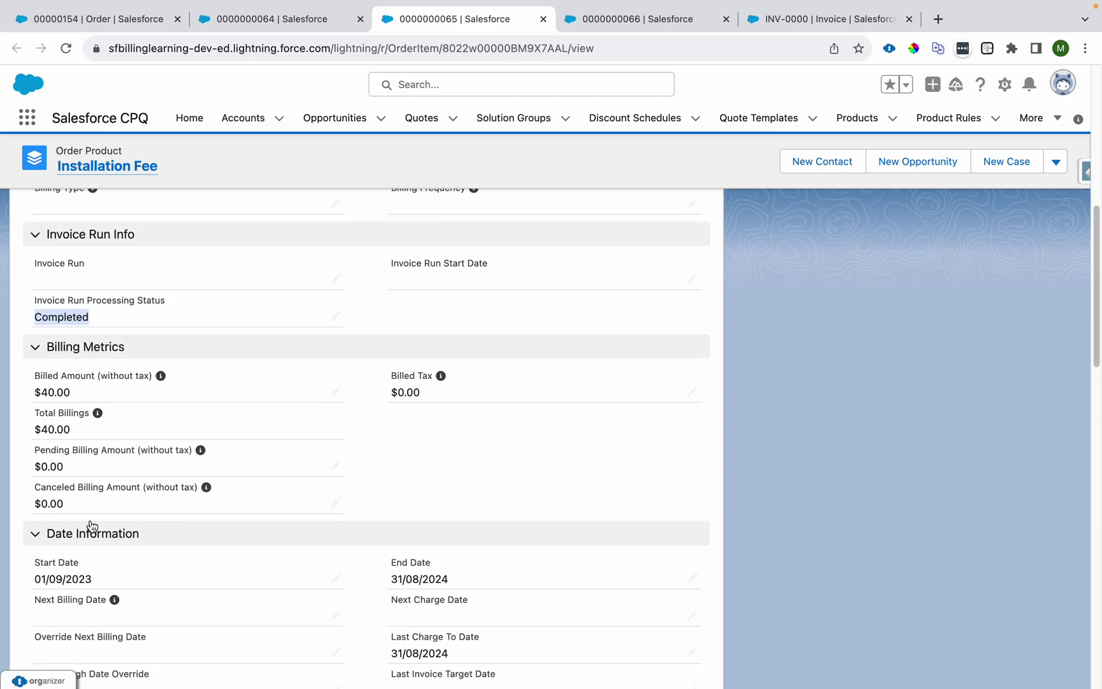
scroll(90, 522, "down", 3)
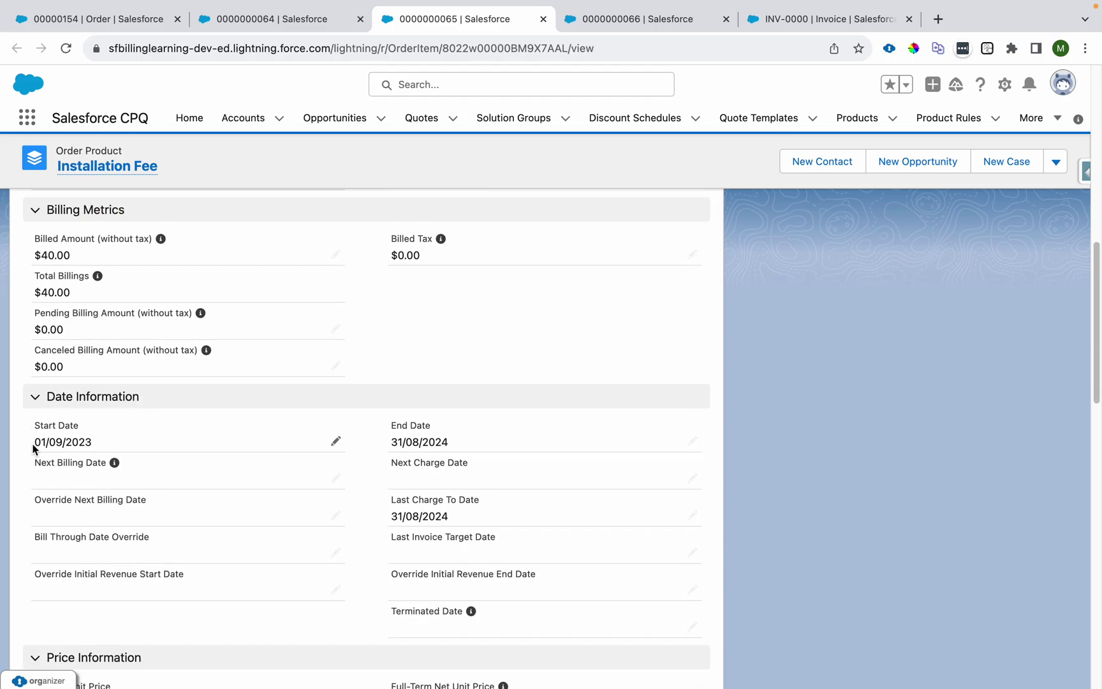
left_click_drag(27, 473, 139, 476)
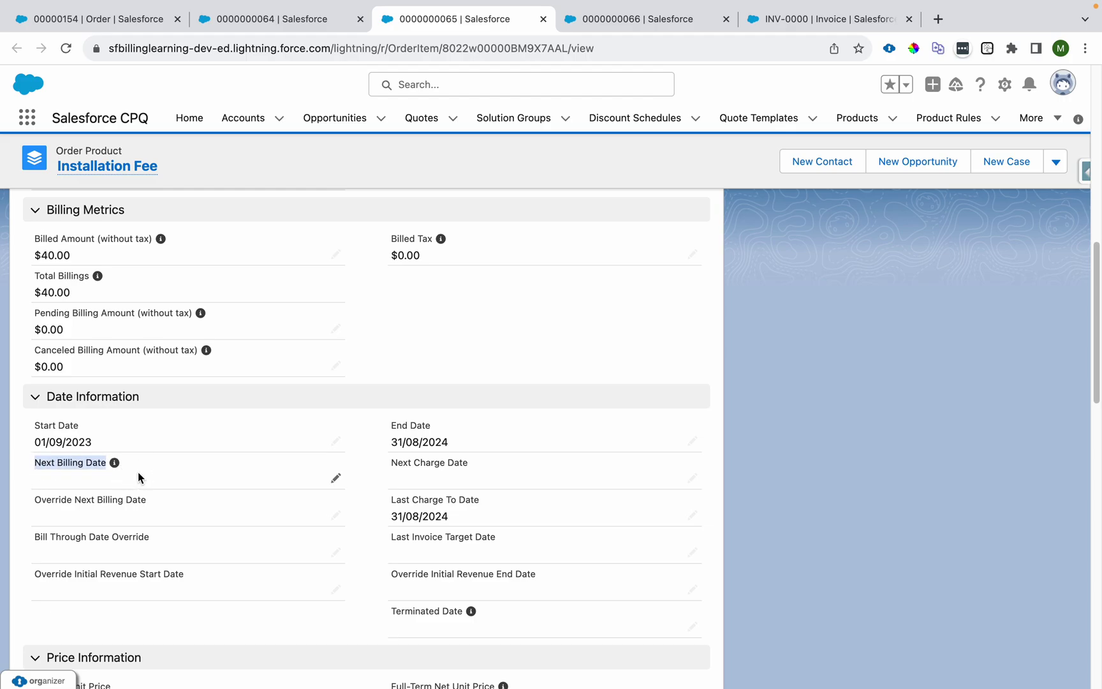
Step: Review Maintenance Service's next billing date, now updated to 01/03/2024
left_click(607, 19)
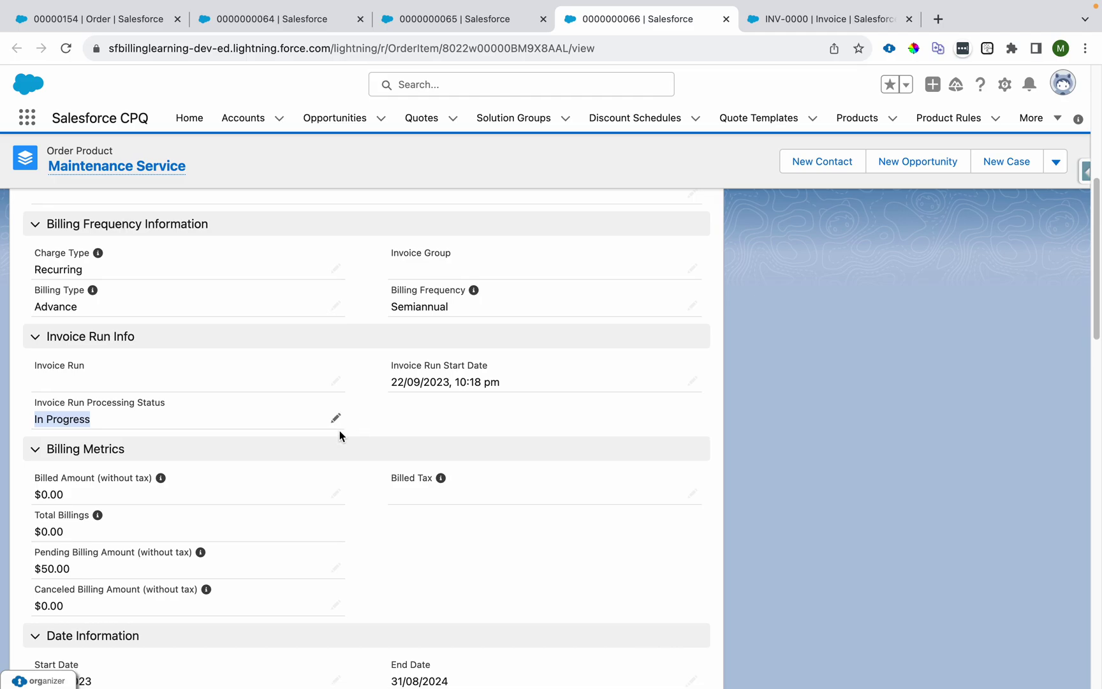
scroll(339, 433, "down", 5)
left_click_drag(35, 358, 130, 358)
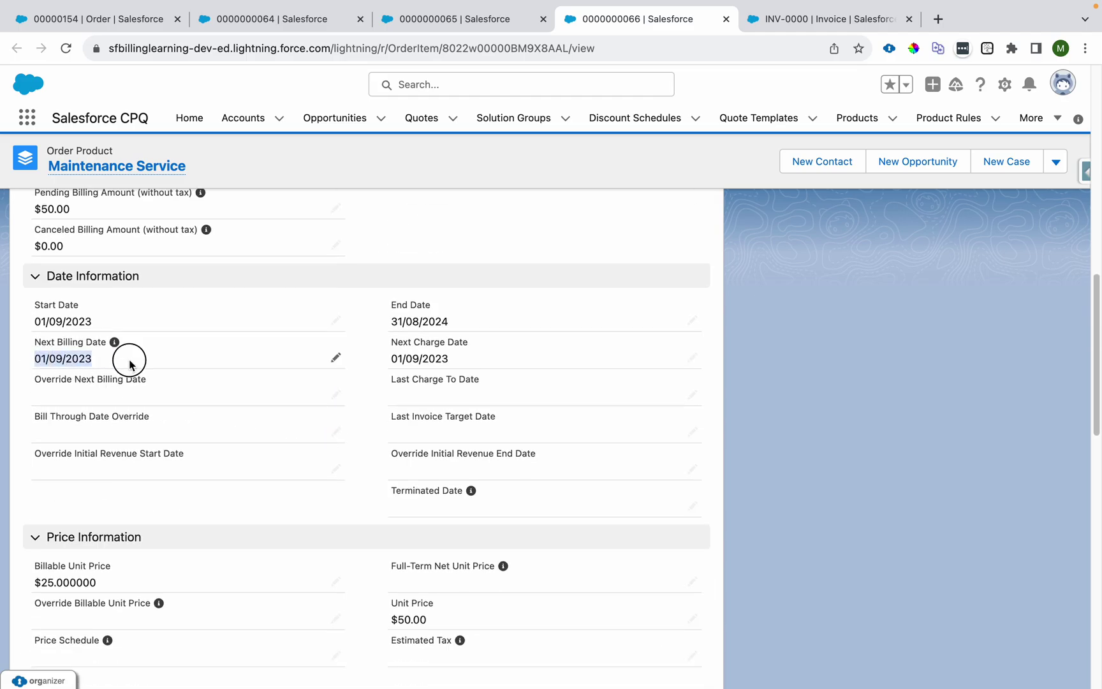
scroll(238, 373, "up", 2)
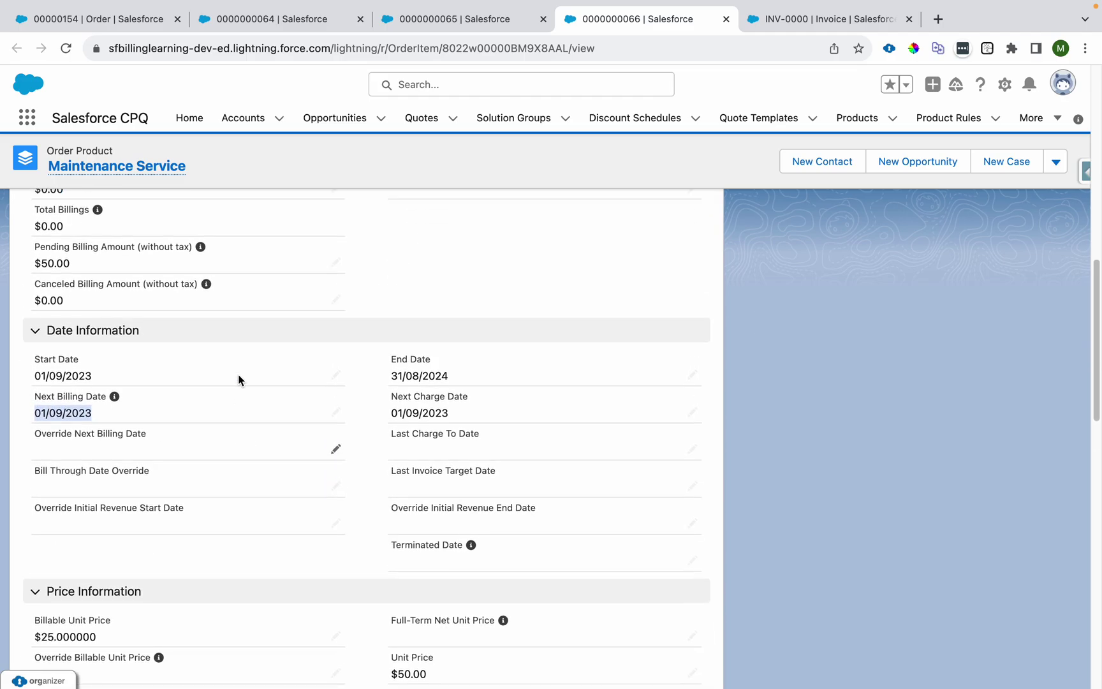
scroll(238, 373, "up", 1)
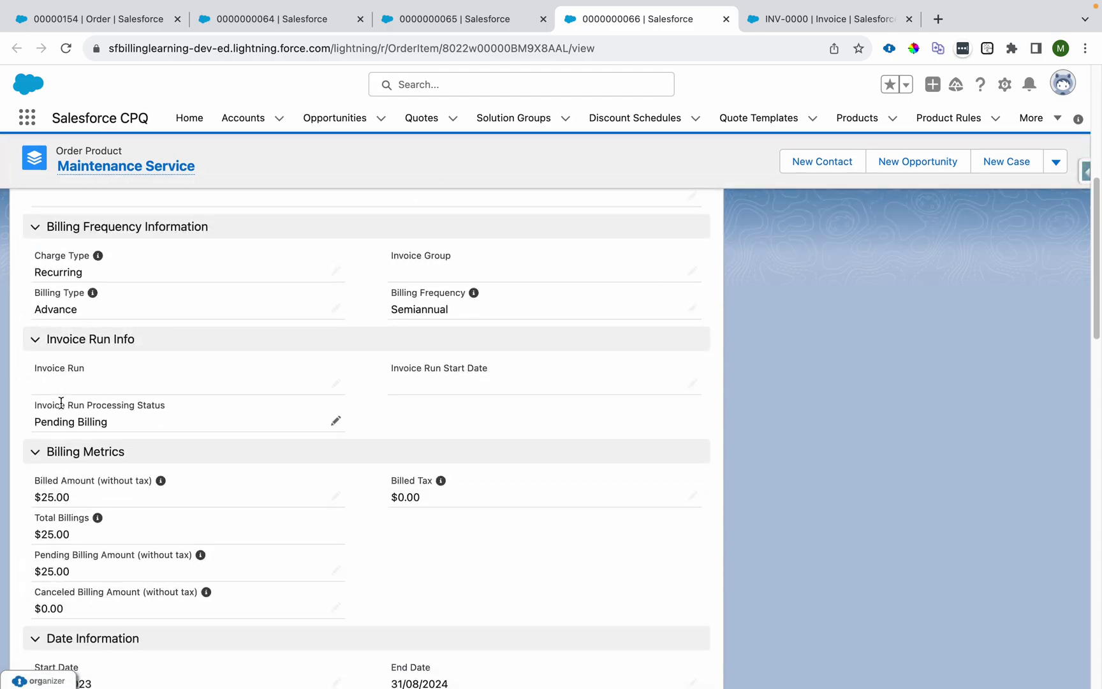
left_click_drag(35, 421, 153, 425)
scroll(152, 425, "down", 4)
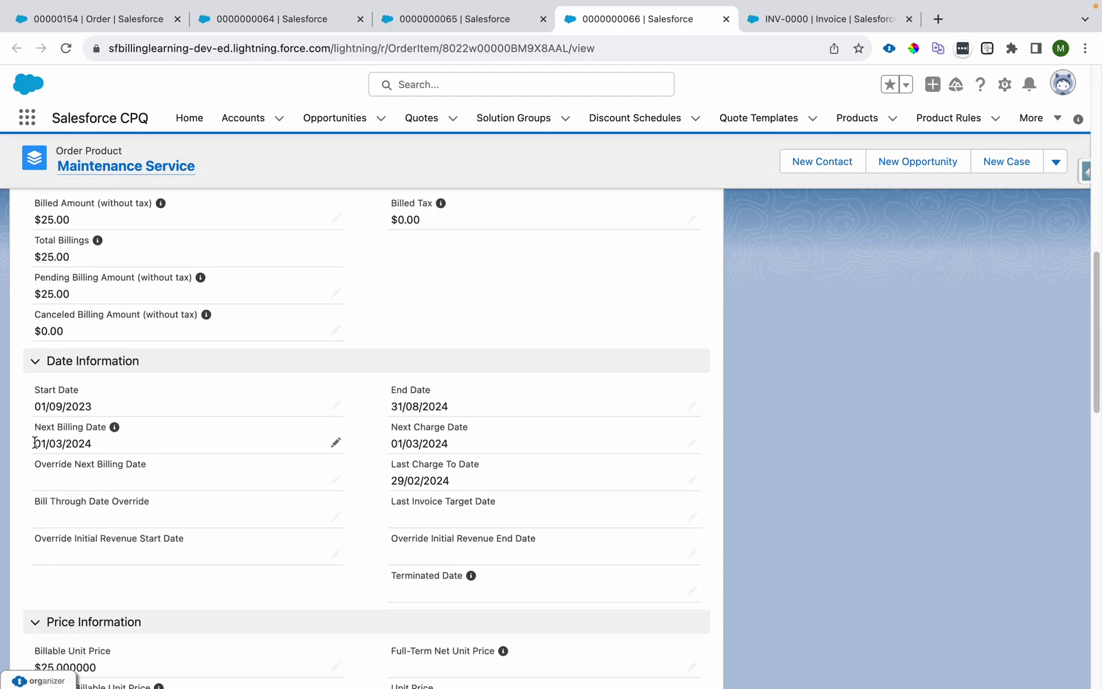
left_click_drag(34, 443, 97, 451)
Step: Tick Bill Now on order 00000154 and save, producing invoice INV-0001 for $100.00
left_click(102, 29)
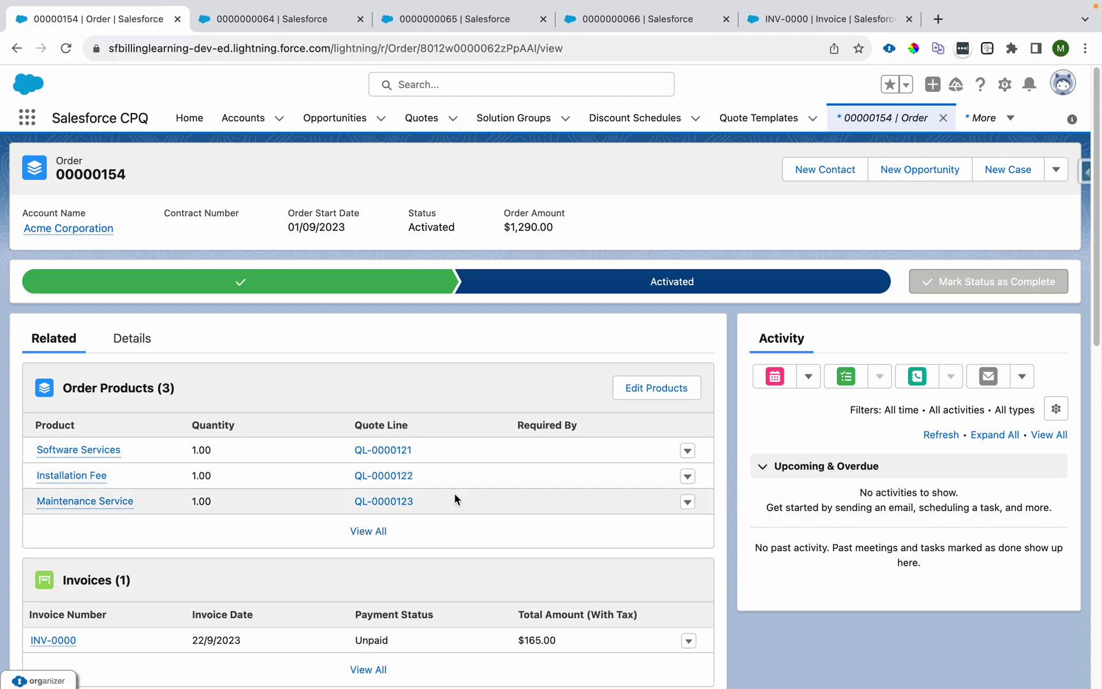
left_click(130, 338)
scroll(573, 522, "down", 7)
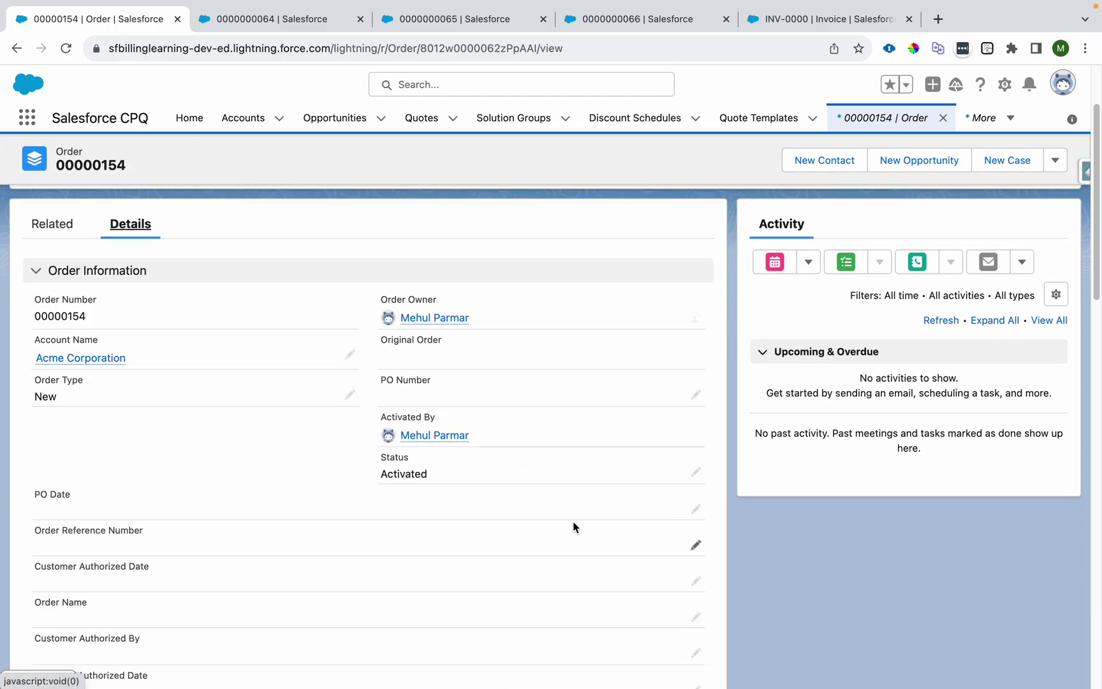
scroll(651, 562, "down", 10)
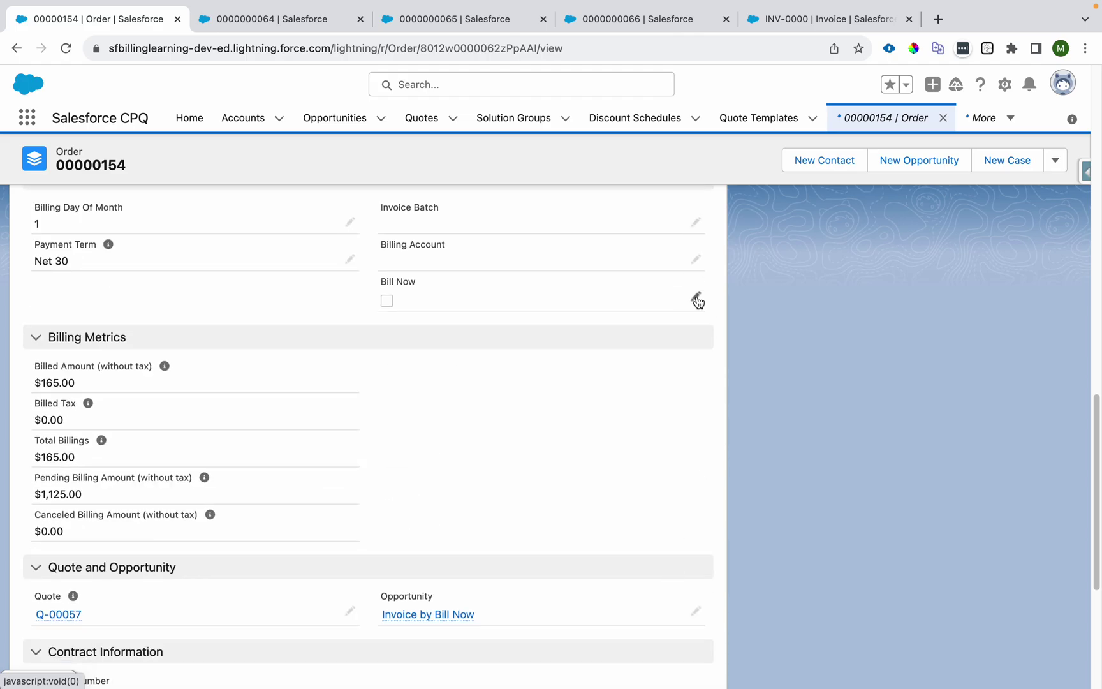
left_click(696, 297)
left_click(387, 306)
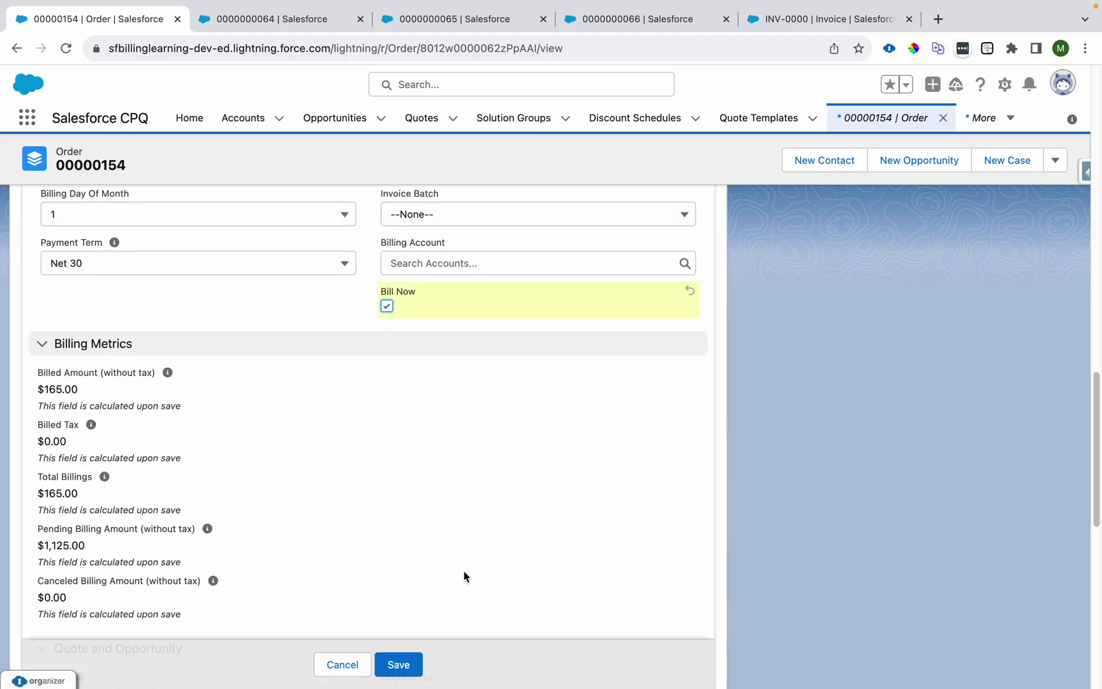
left_click(399, 665)
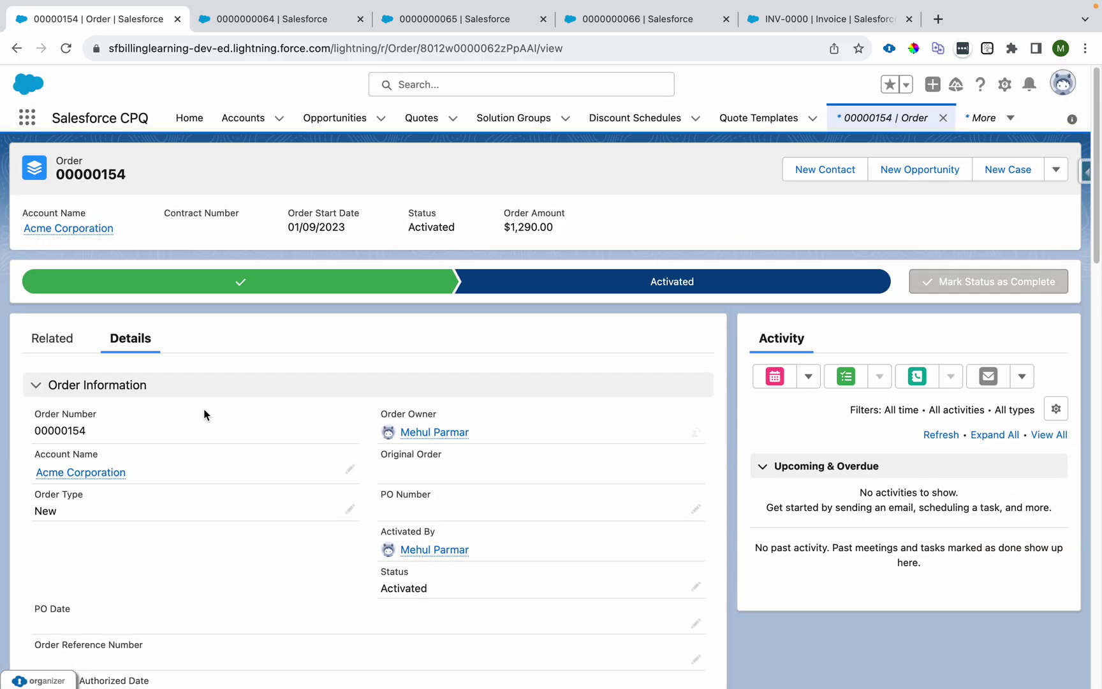
left_click(54, 339)
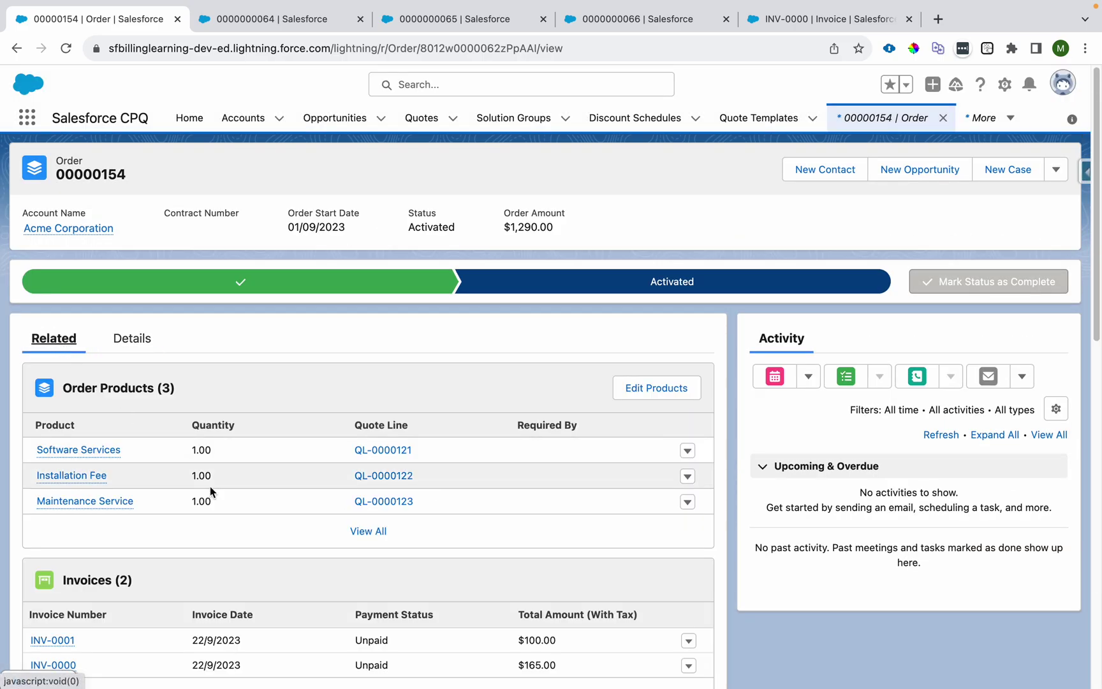
scroll(211, 488, "down", 1)
Step: Open invoice INV-0001 and view its single Software Services invoice line
left_click(57, 588)
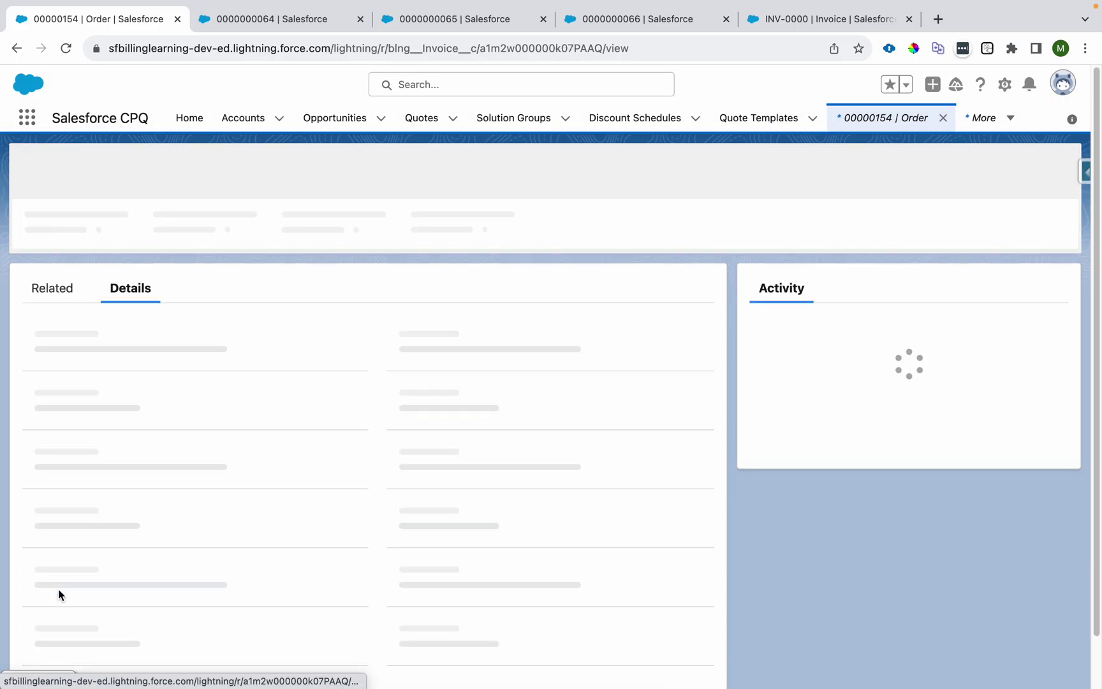
left_click(53, 285)
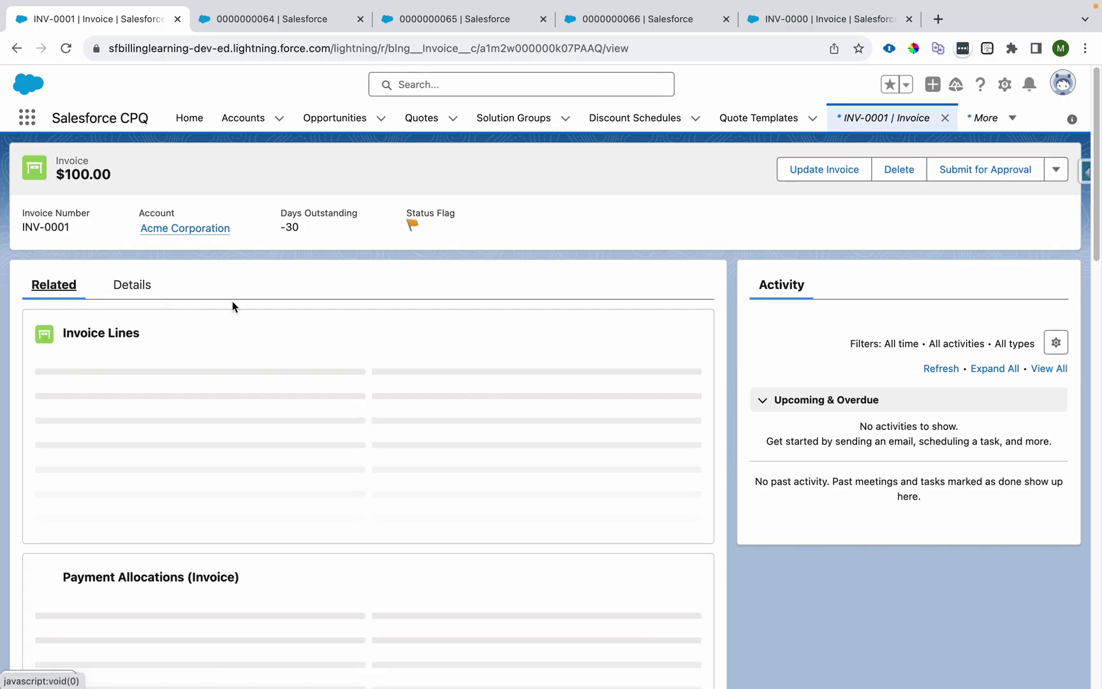